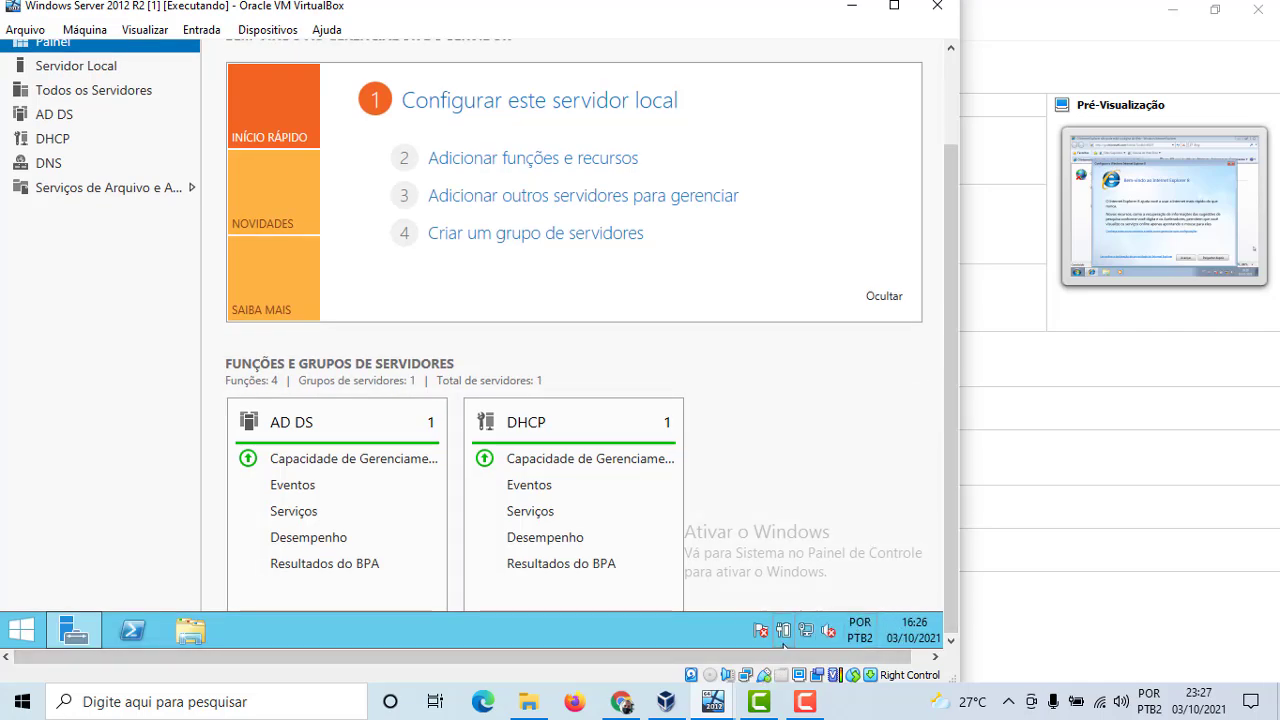
Open Internet Explorer on the server and load google.com.br to test its internet access.
left_click(22, 629)
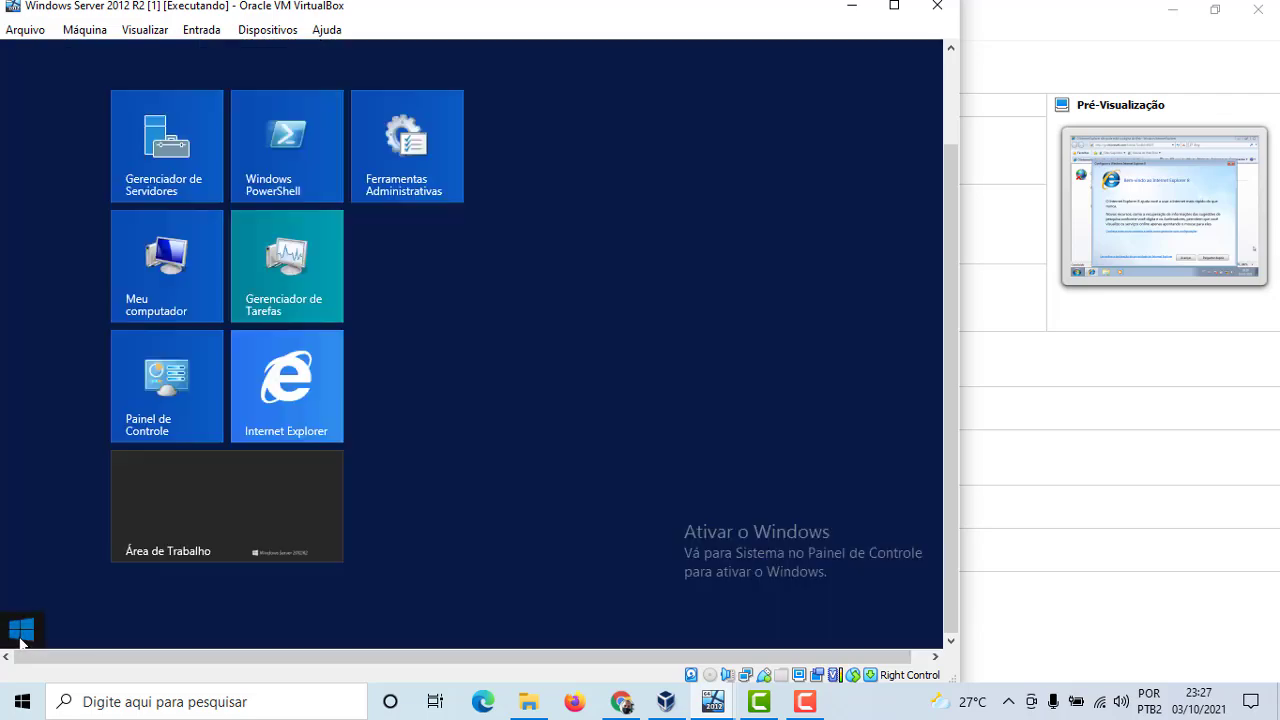
left_click(270, 410)
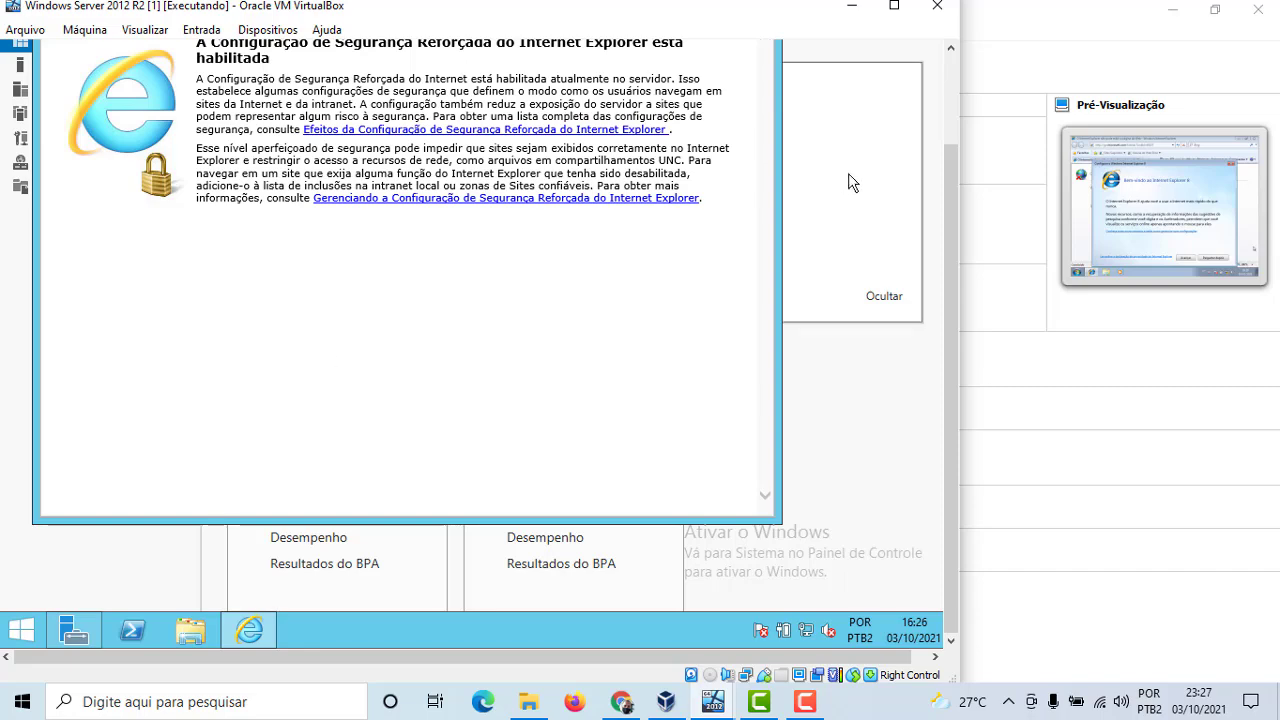
scroll(949, 197, "up", 2)
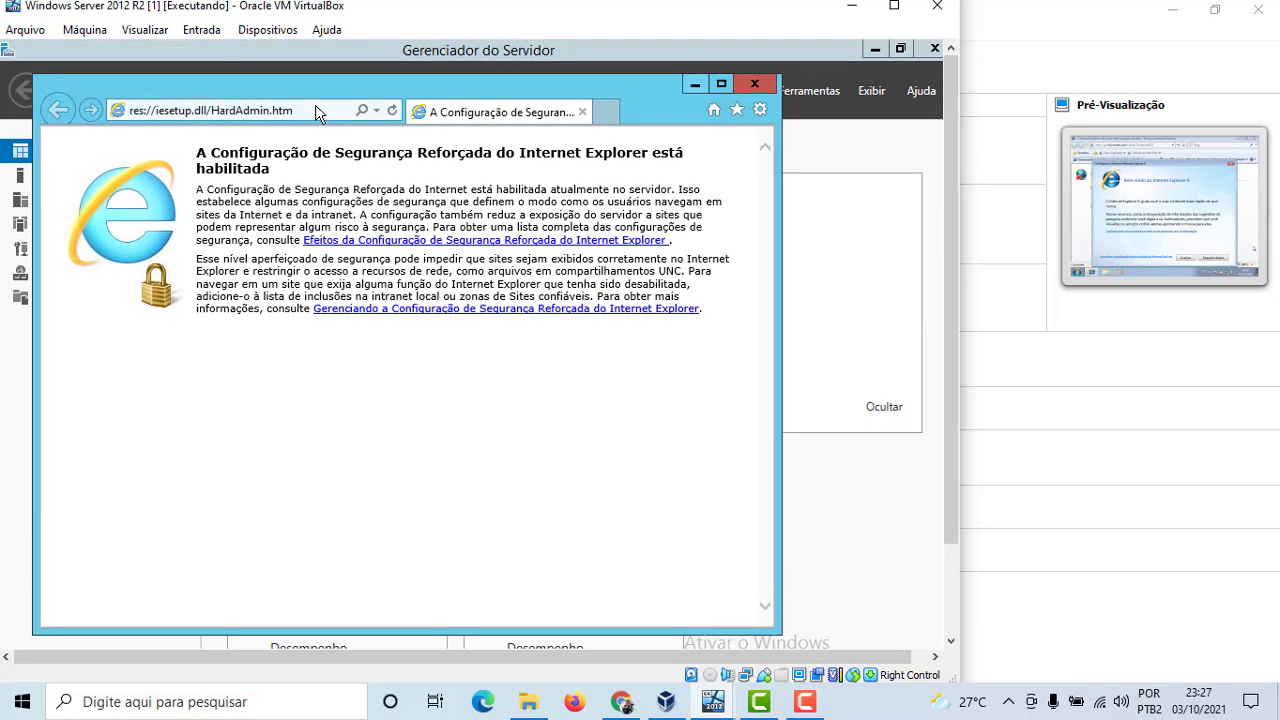
left_click(317, 109)
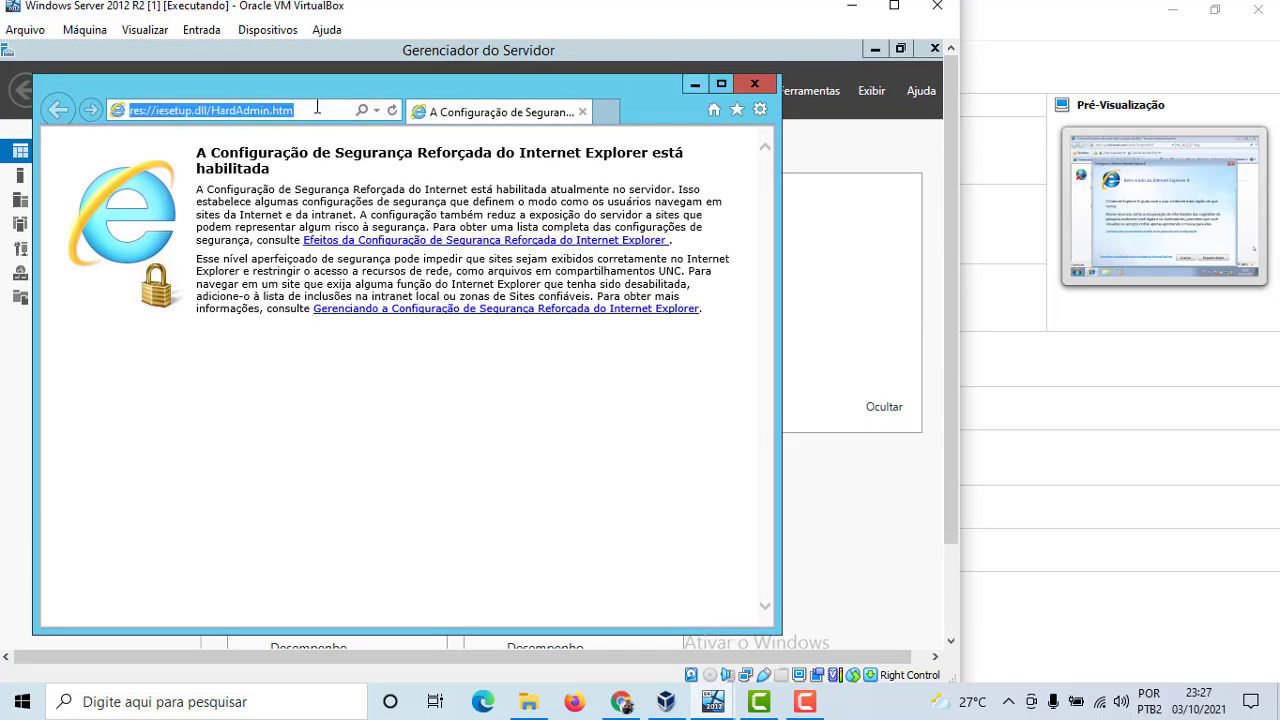
type("google.com.br/")
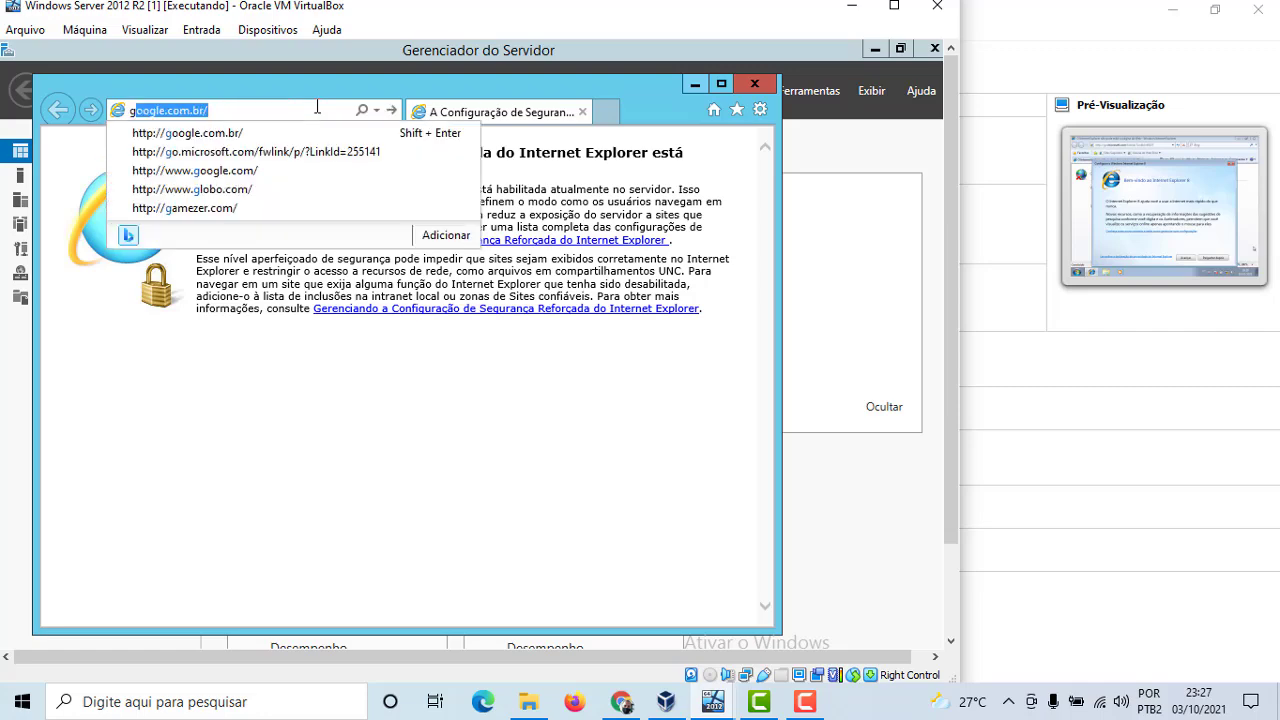
key("Return")
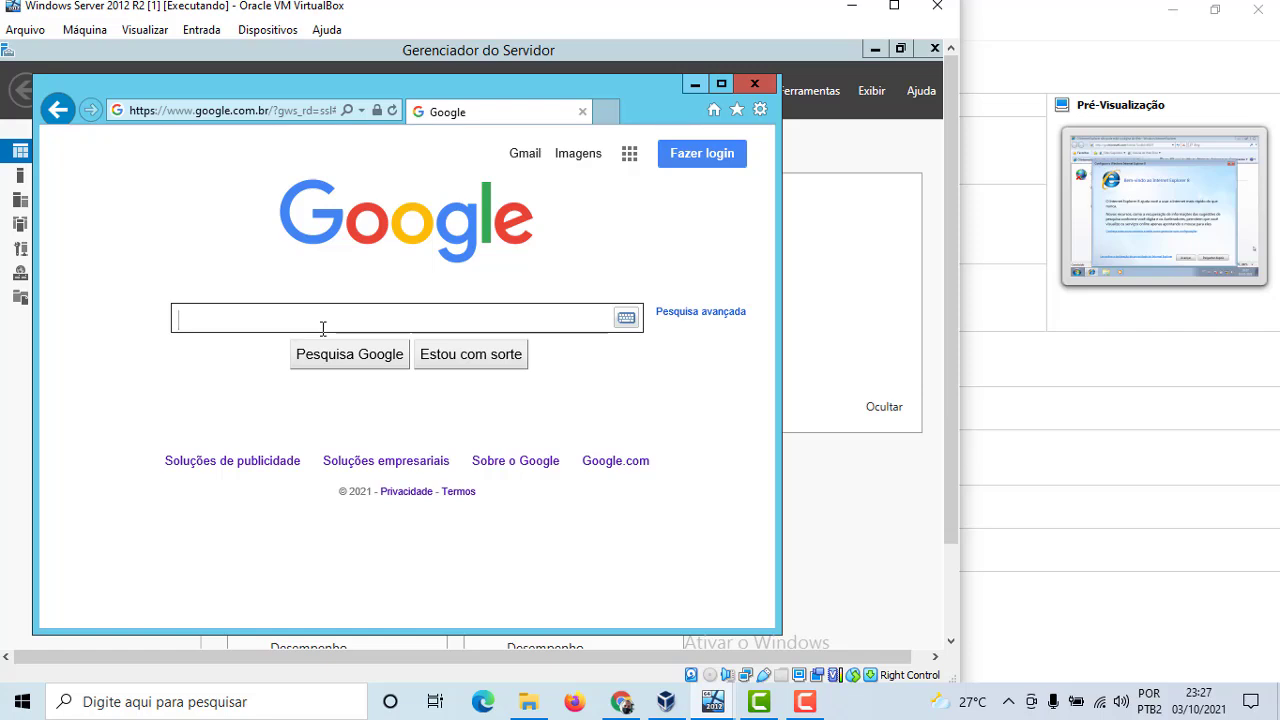
Search Google for etemac, open the ETEMAC Facebook page from the results, and close the browser.
type("etemac")
key("Return")
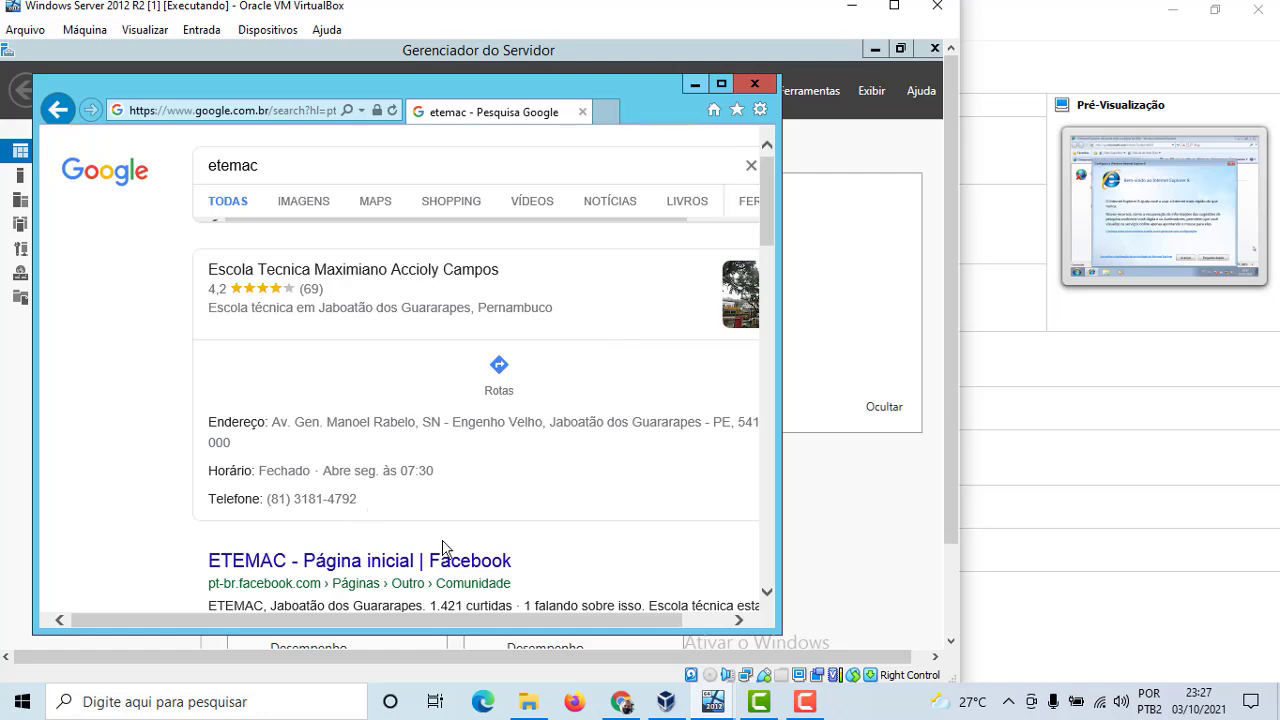
left_click(409, 560)
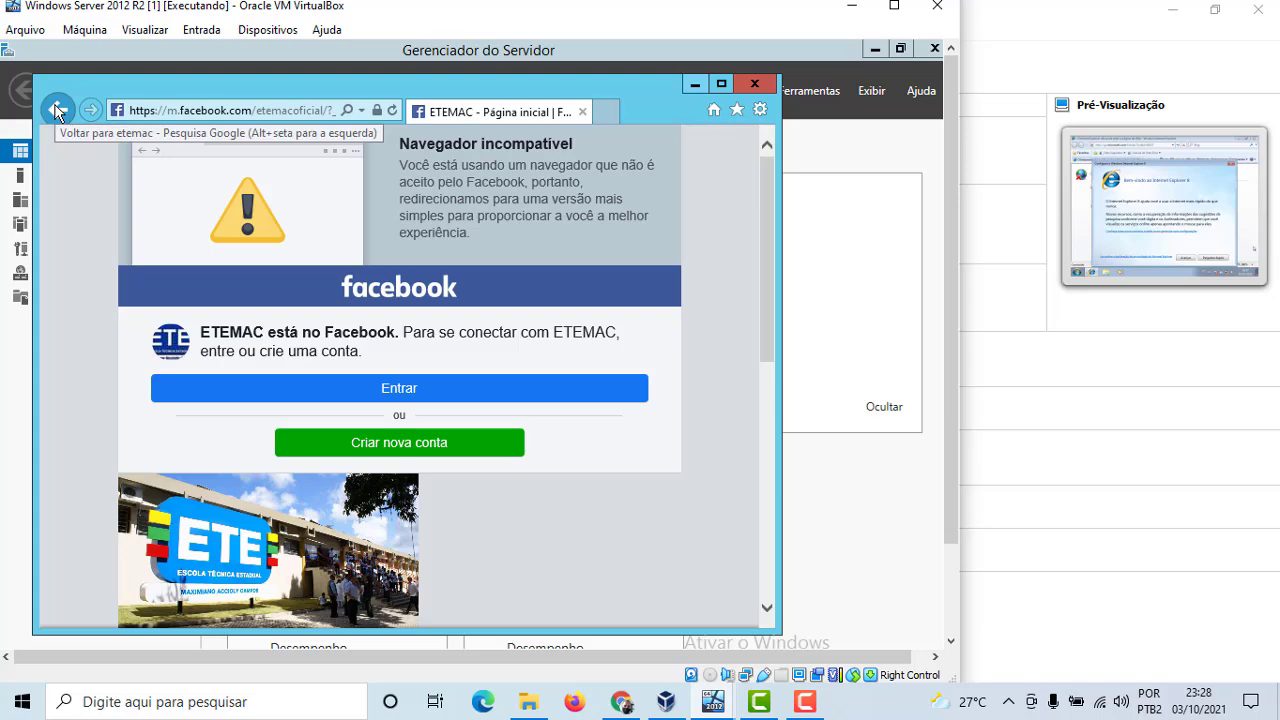
left_click(755, 84)
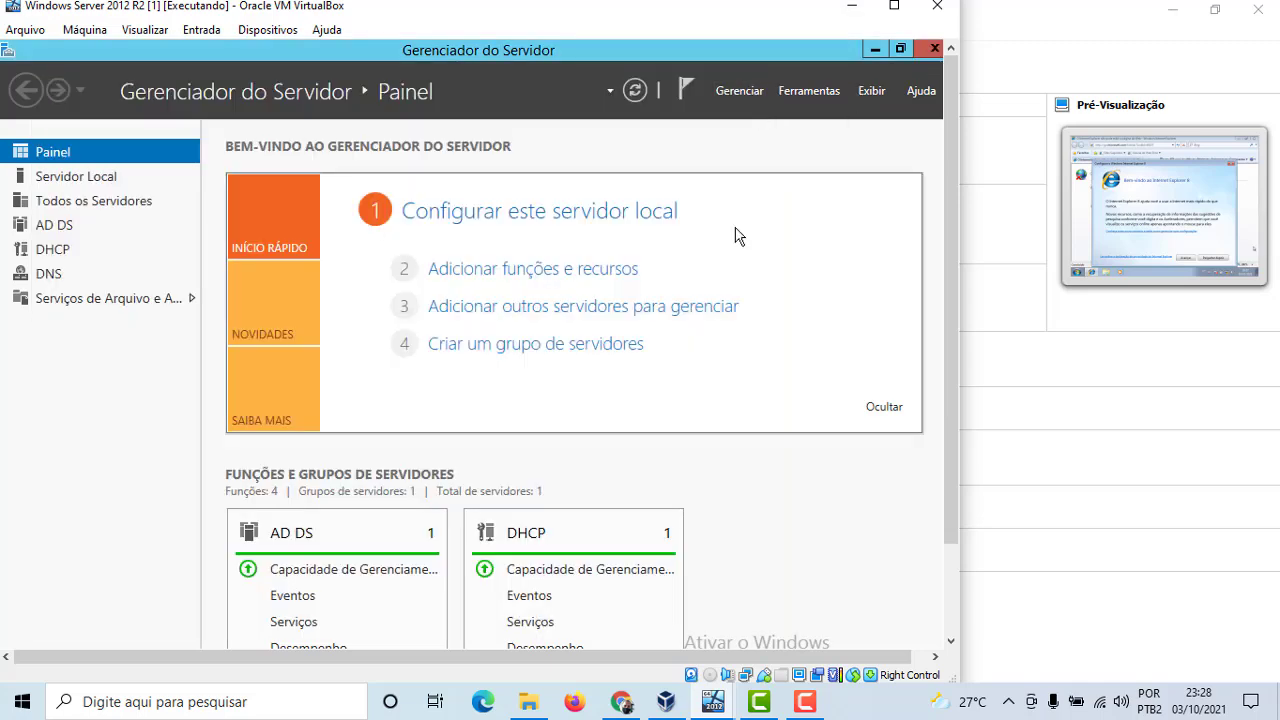
mouse_move(712, 701)
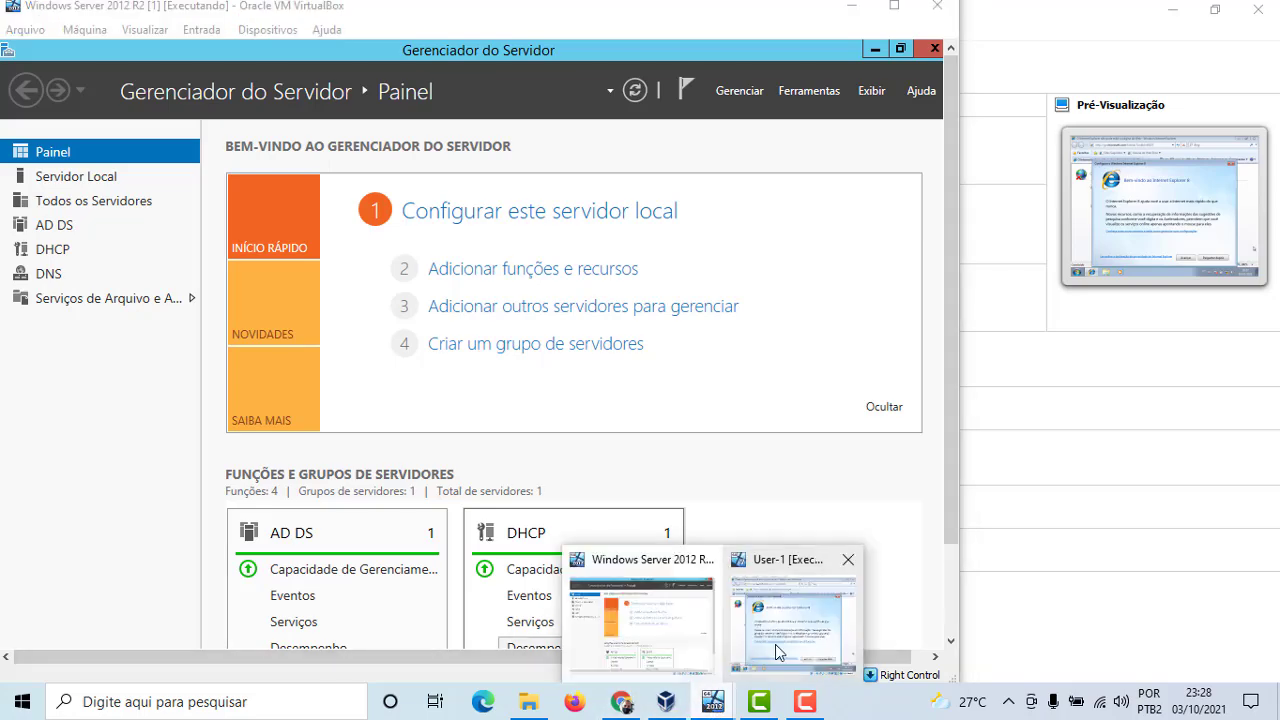
left_click(775, 644)
left_click(610, 532)
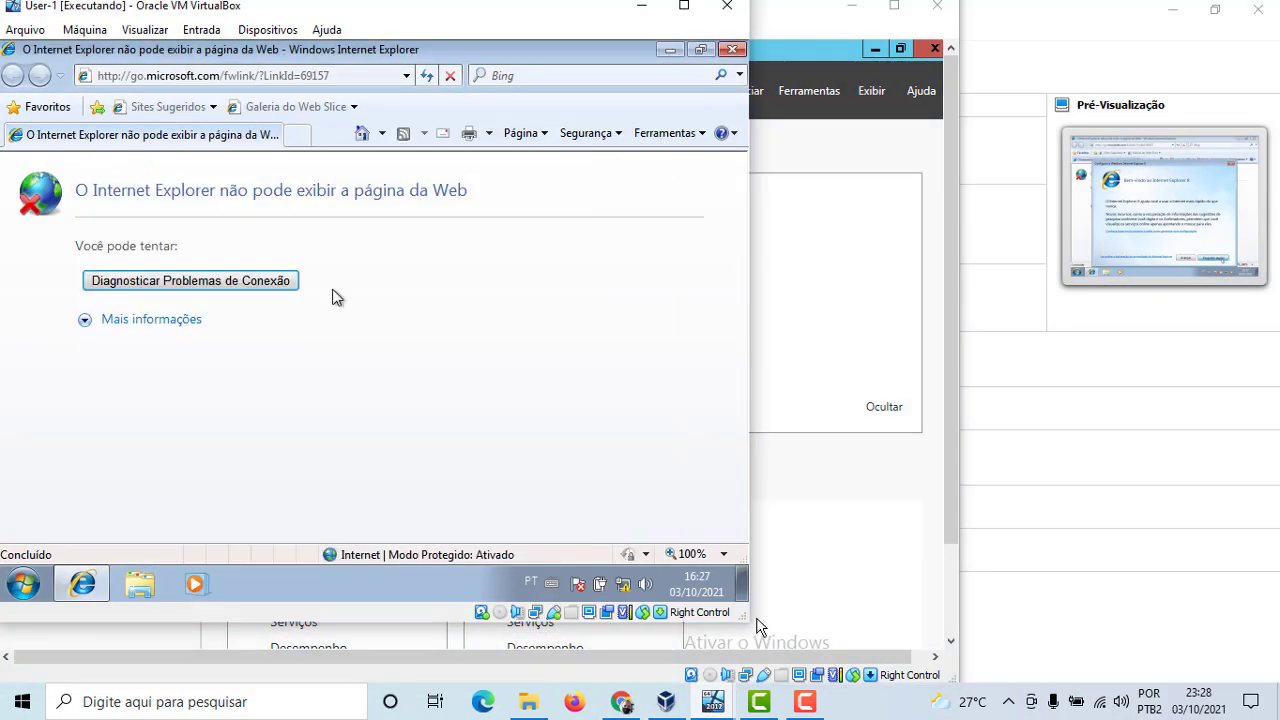
left_click(267, 77)
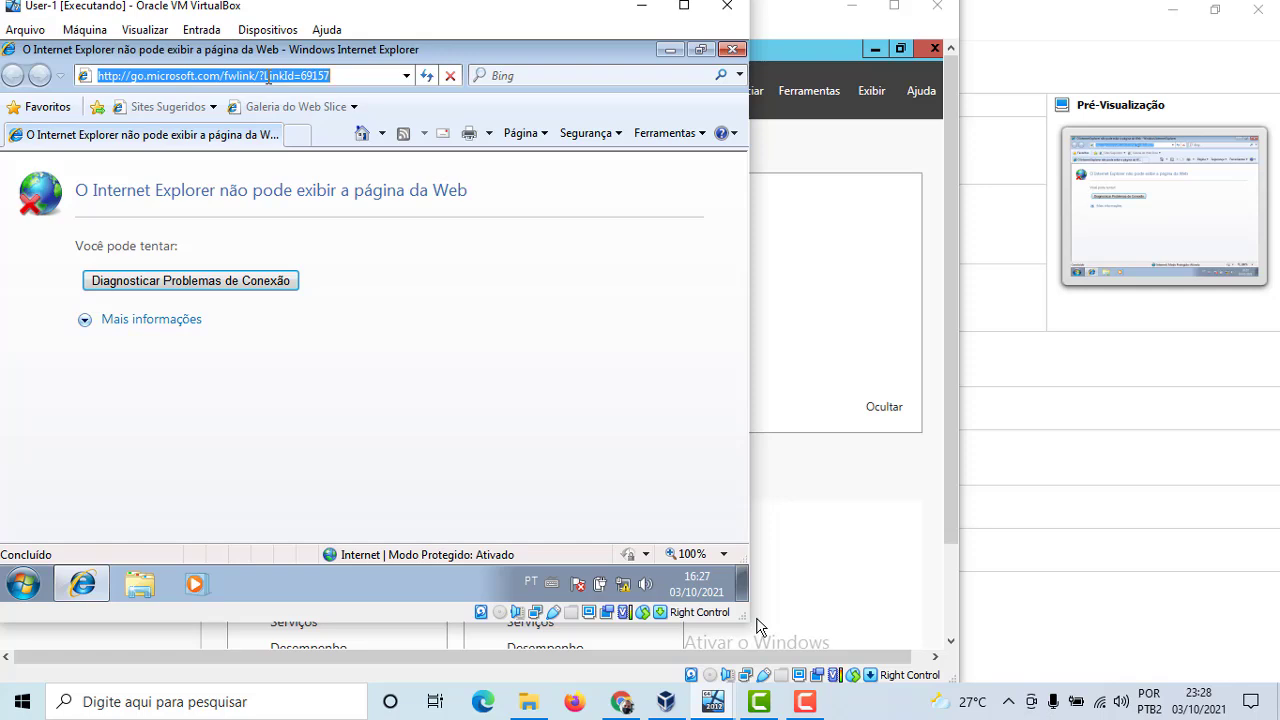
type("g")
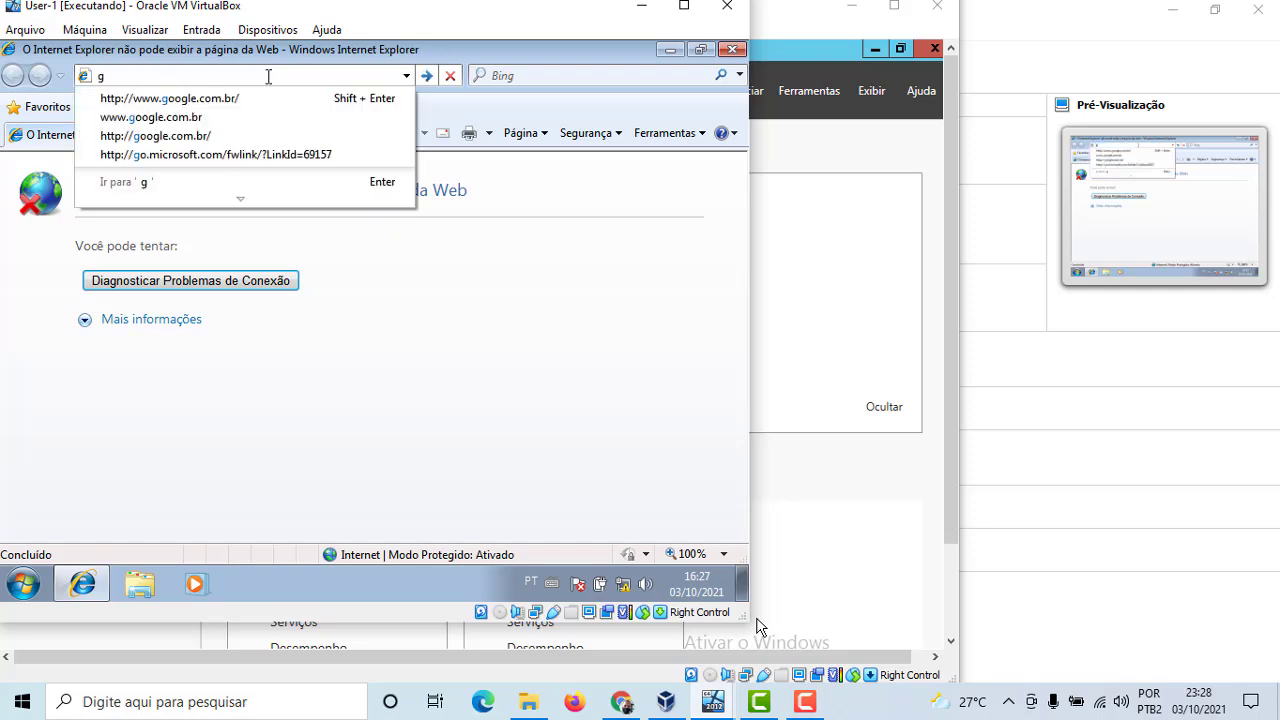
left_click(213, 98)
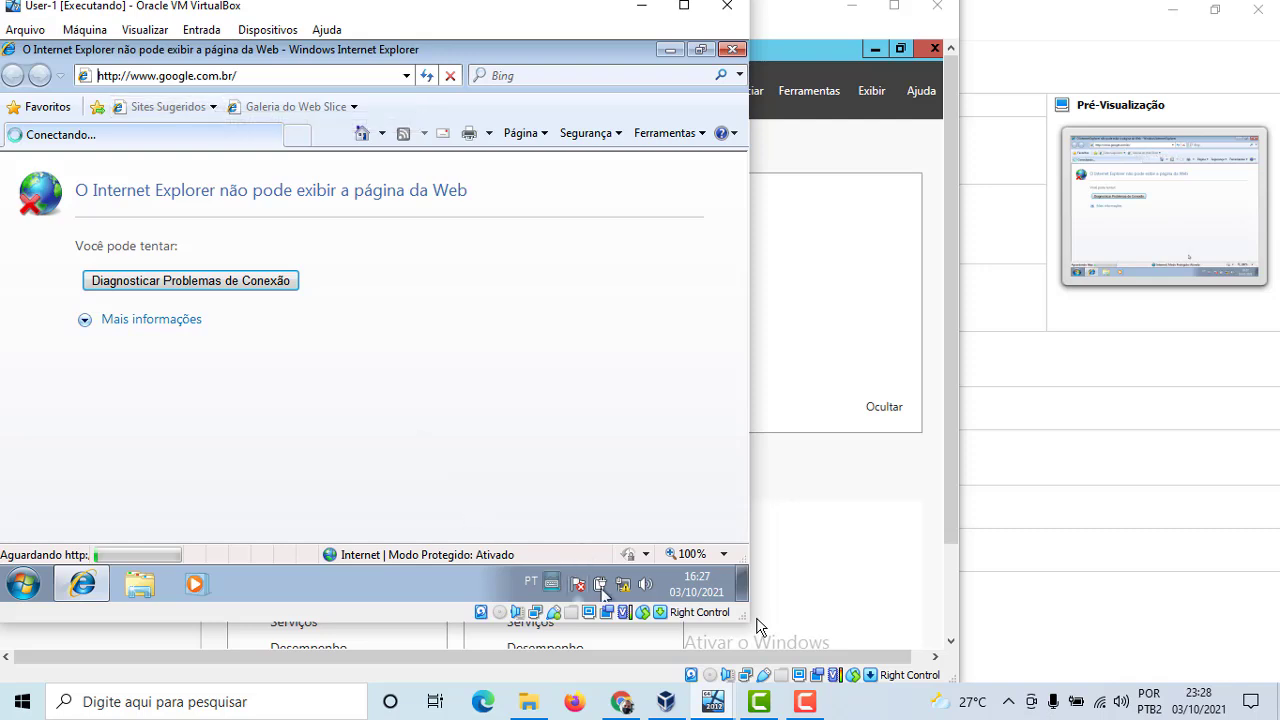
On the Windows Server machine, start adding roles and features with a role-based installation on SERVIDOR1.empresa.local.
mouse_move(625, 584)
left_click(834, 478)
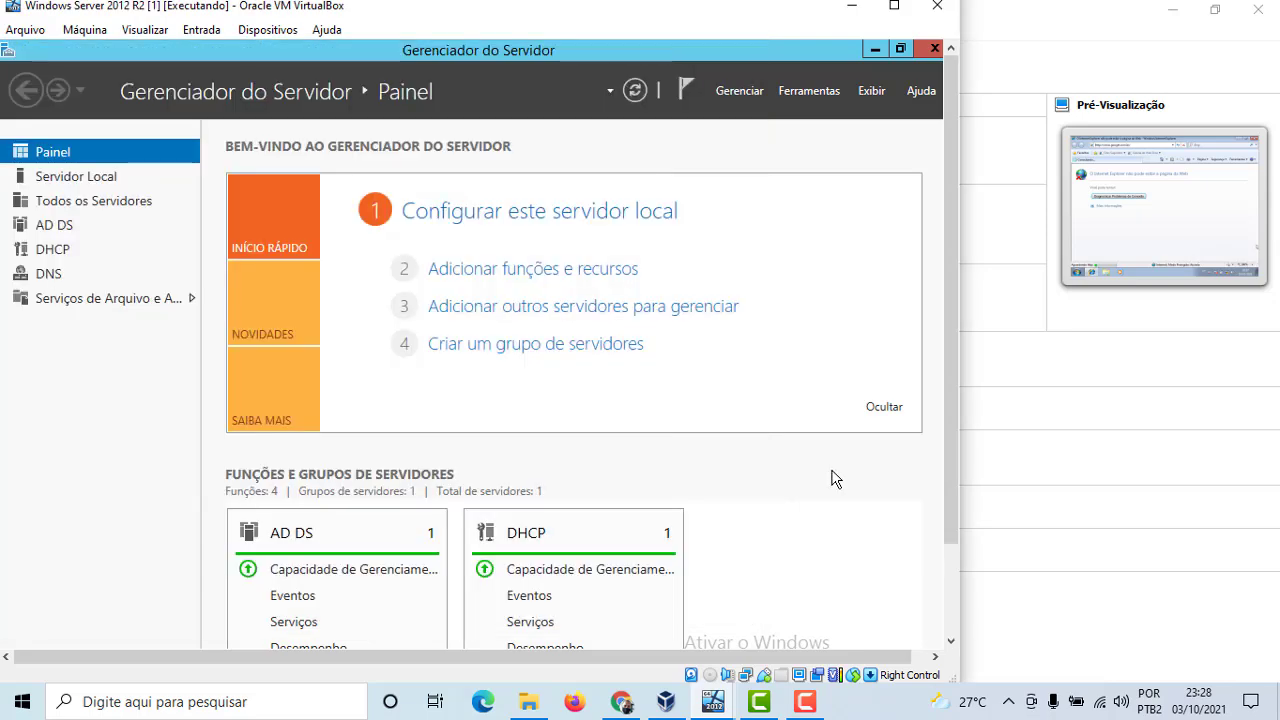
left_click(547, 268)
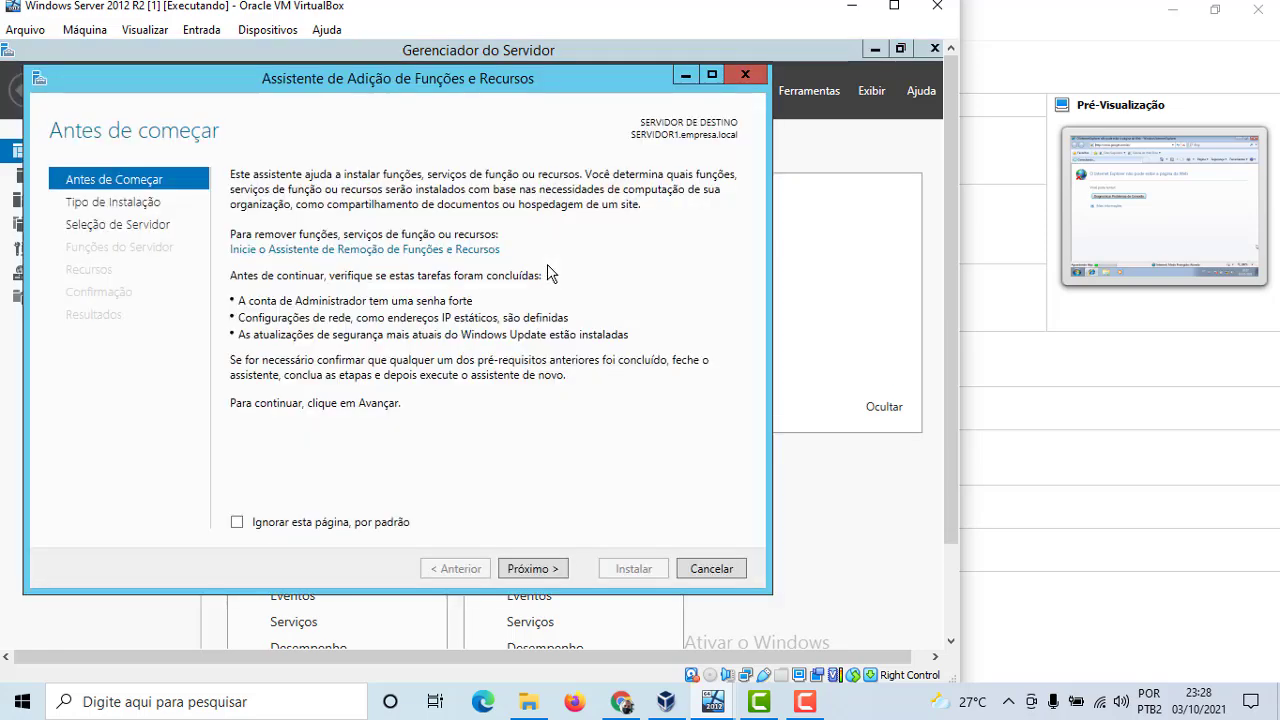
left_click(518, 571)
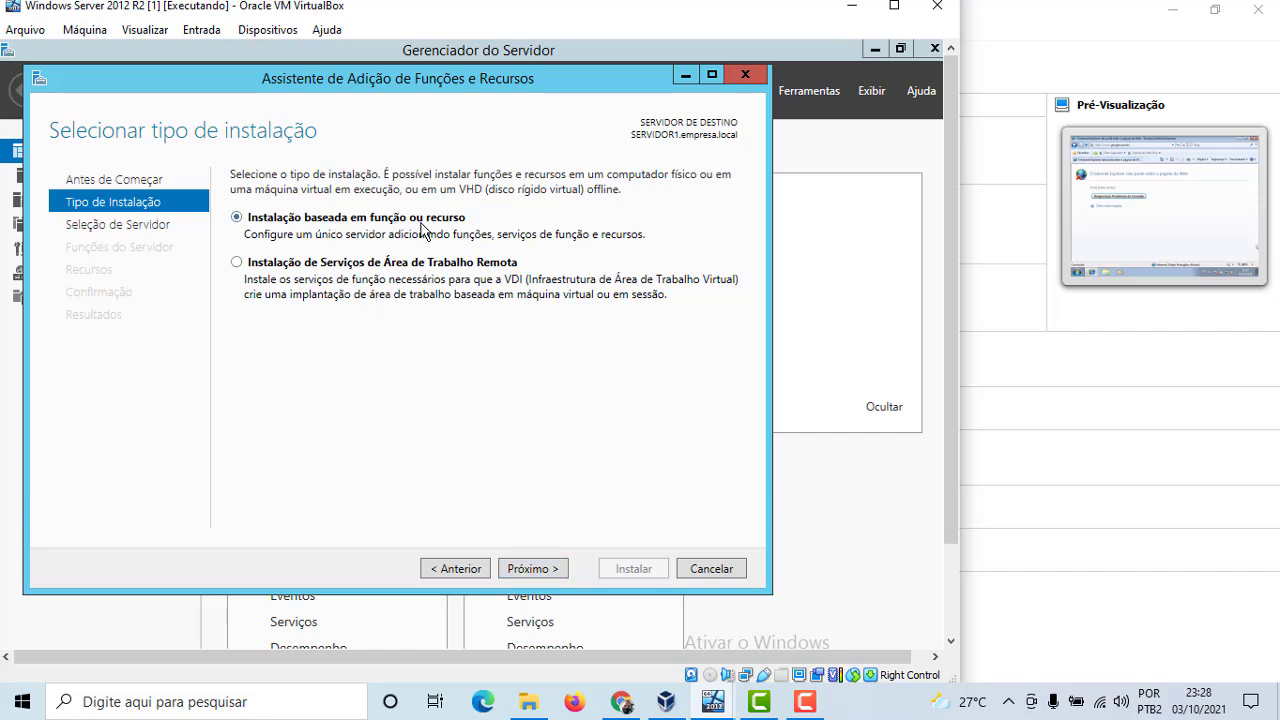
left_click(527, 568)
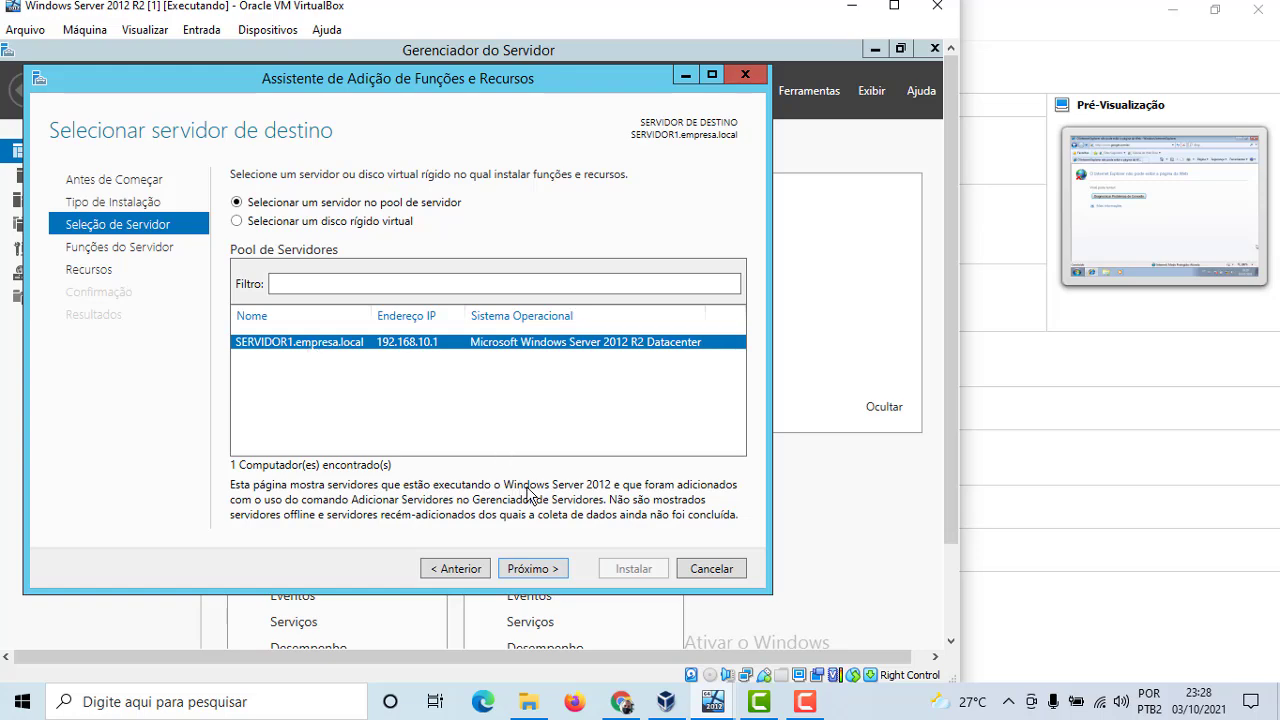
left_click(530, 569)
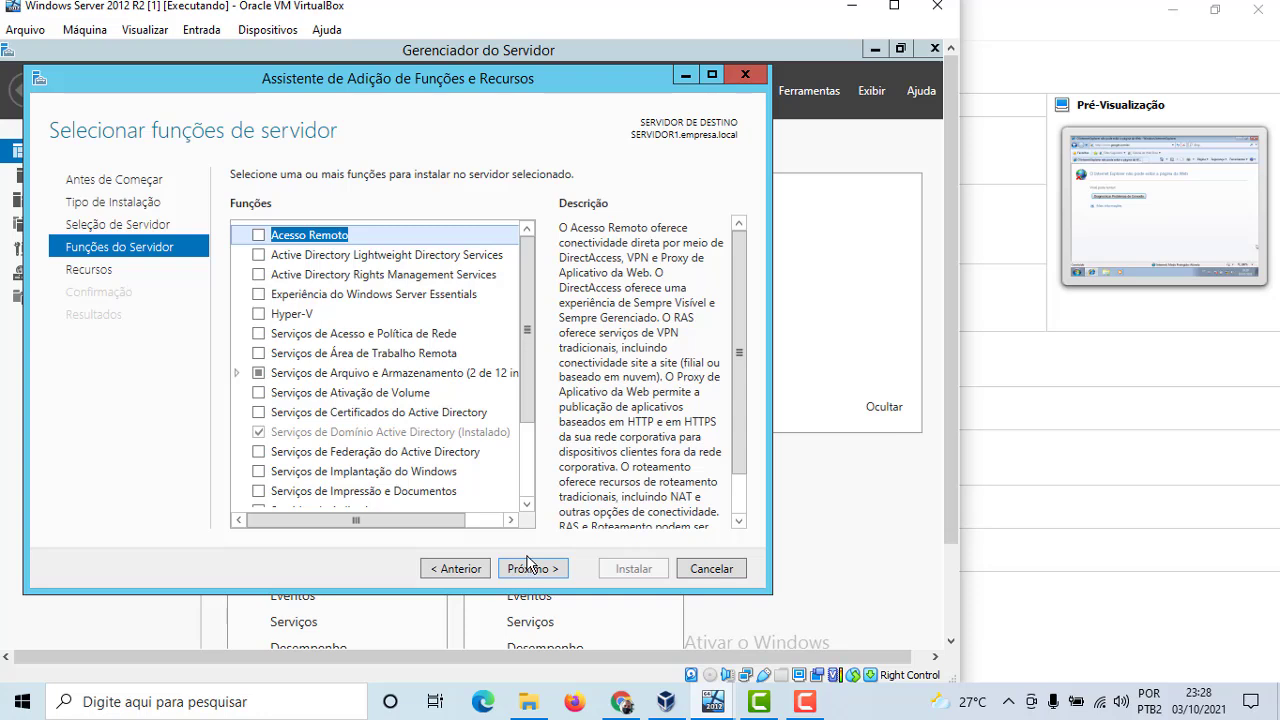
Select the Acesso Remoto server role, review its description, and proceed to its role services without adding any features.
left_click(262, 237)
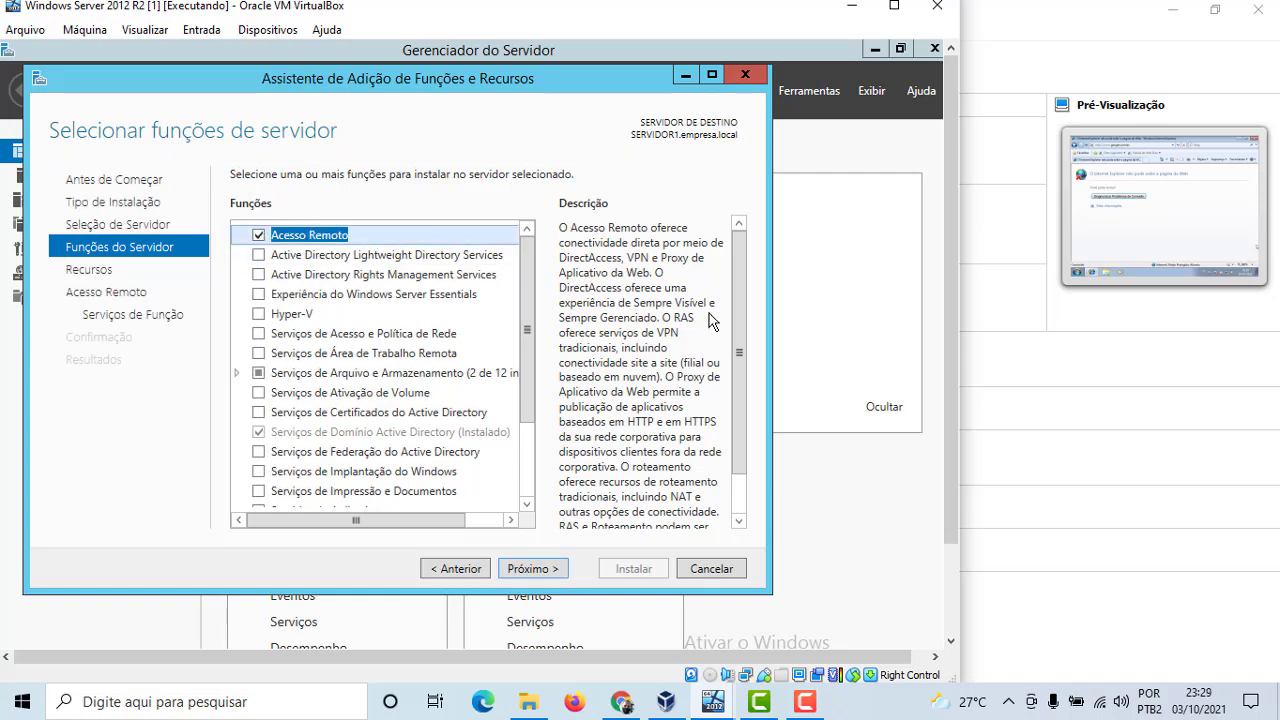
left_click_drag(744, 300, 744, 367)
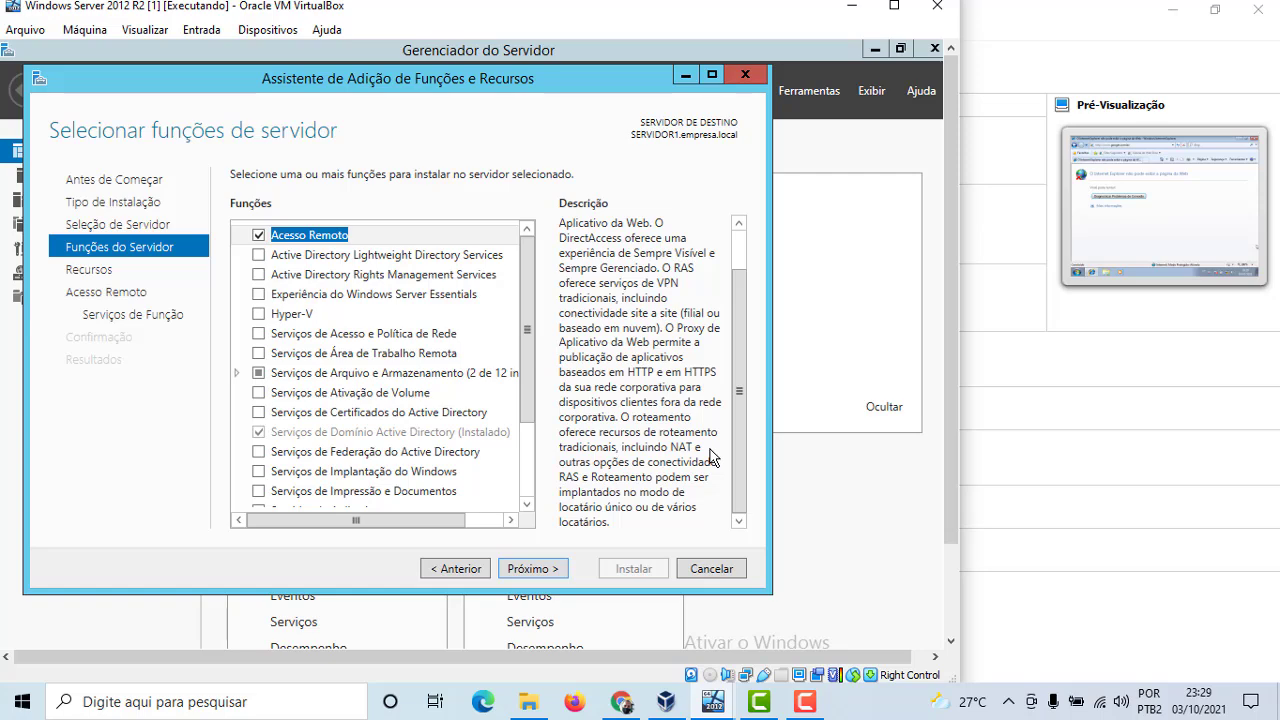
left_click(549, 570)
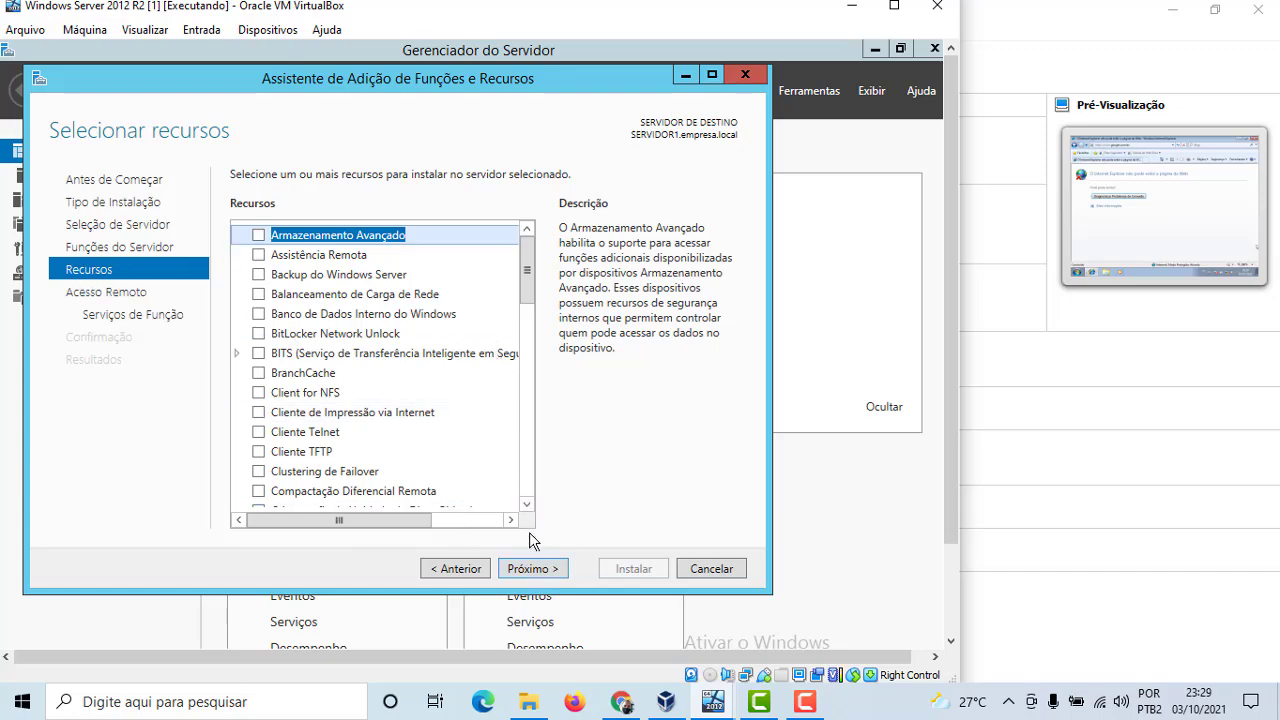
left_click(537, 569)
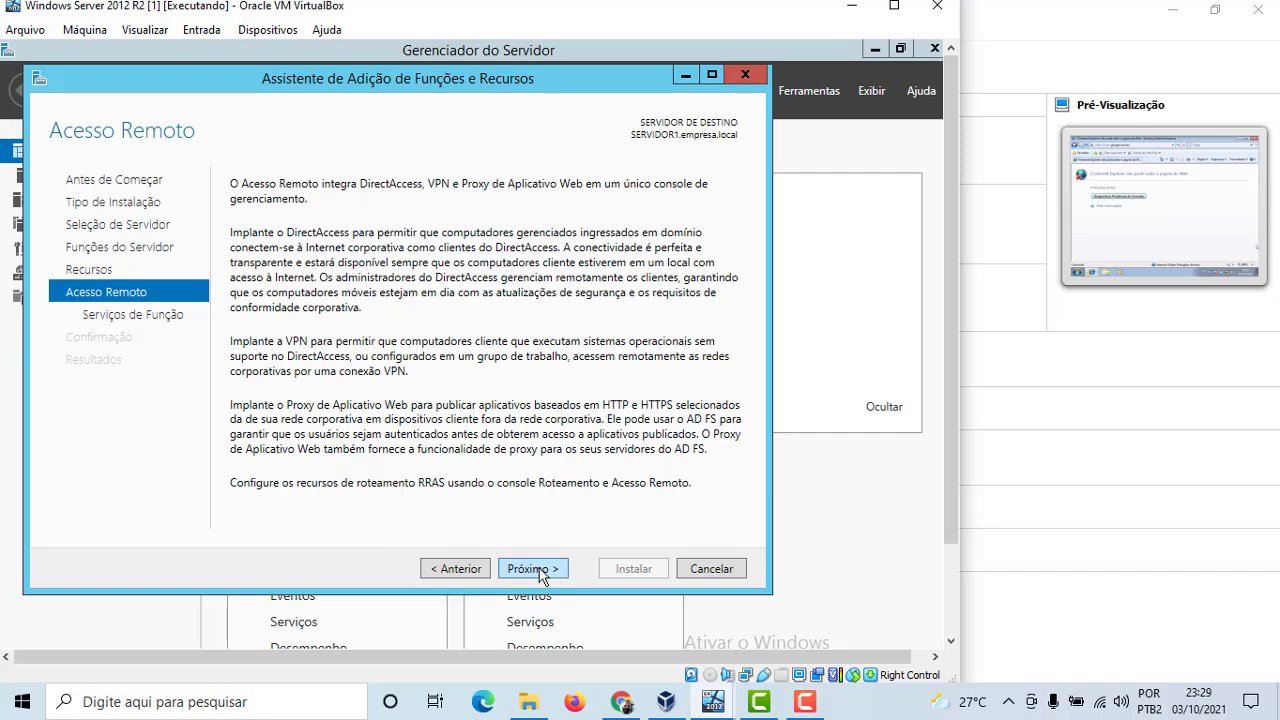
left_click(539, 569)
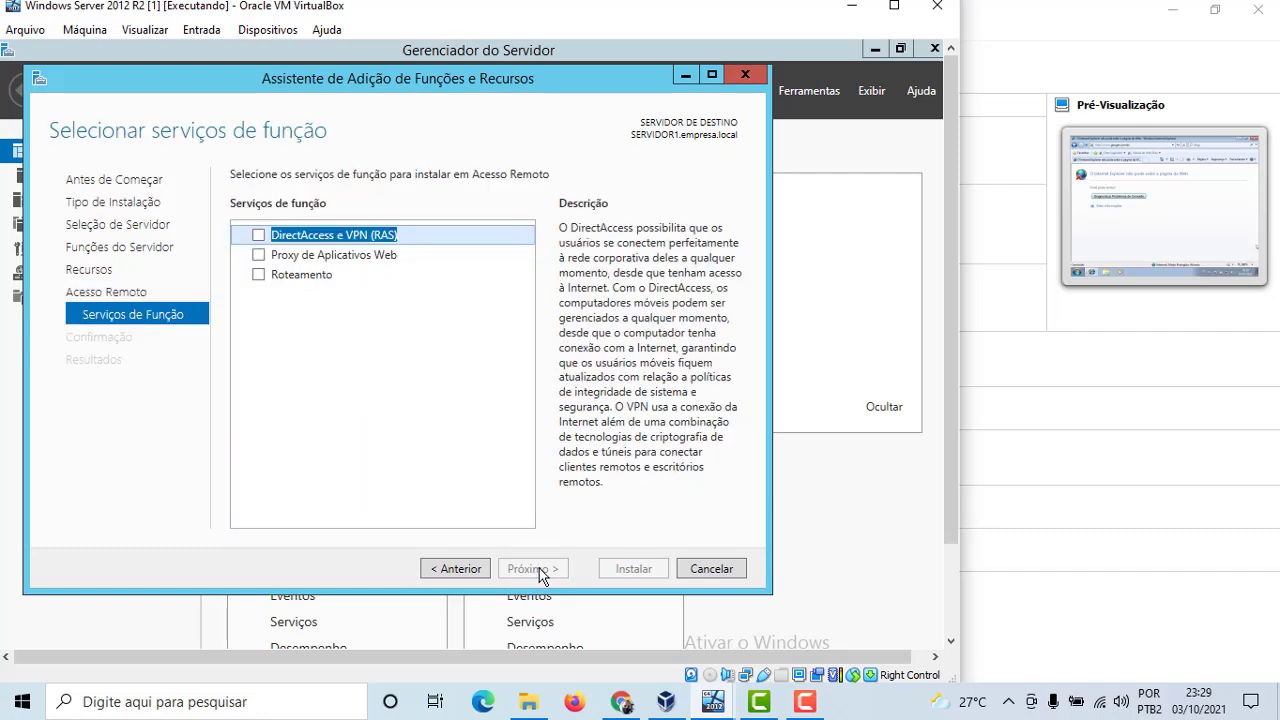
Add the Roteamento role service with its required features, and accept the default Servidor Web (IIS) role services.
left_click(260, 275)
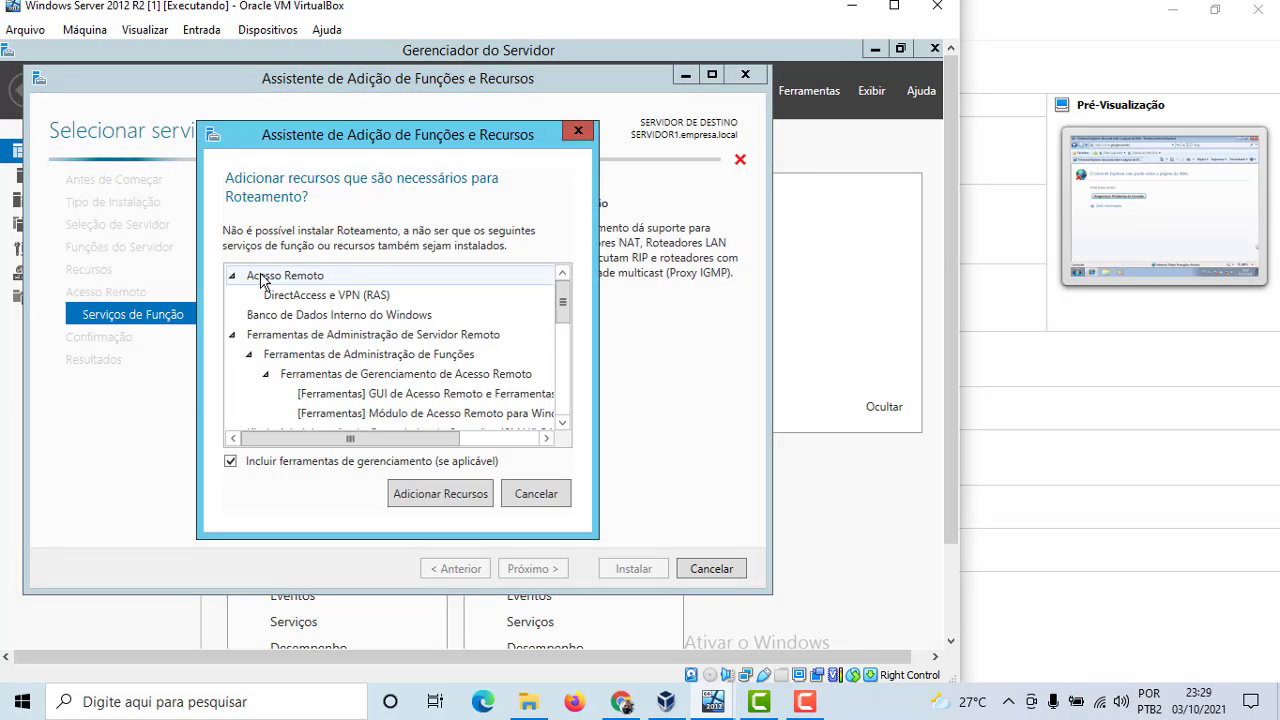
left_click(438, 494)
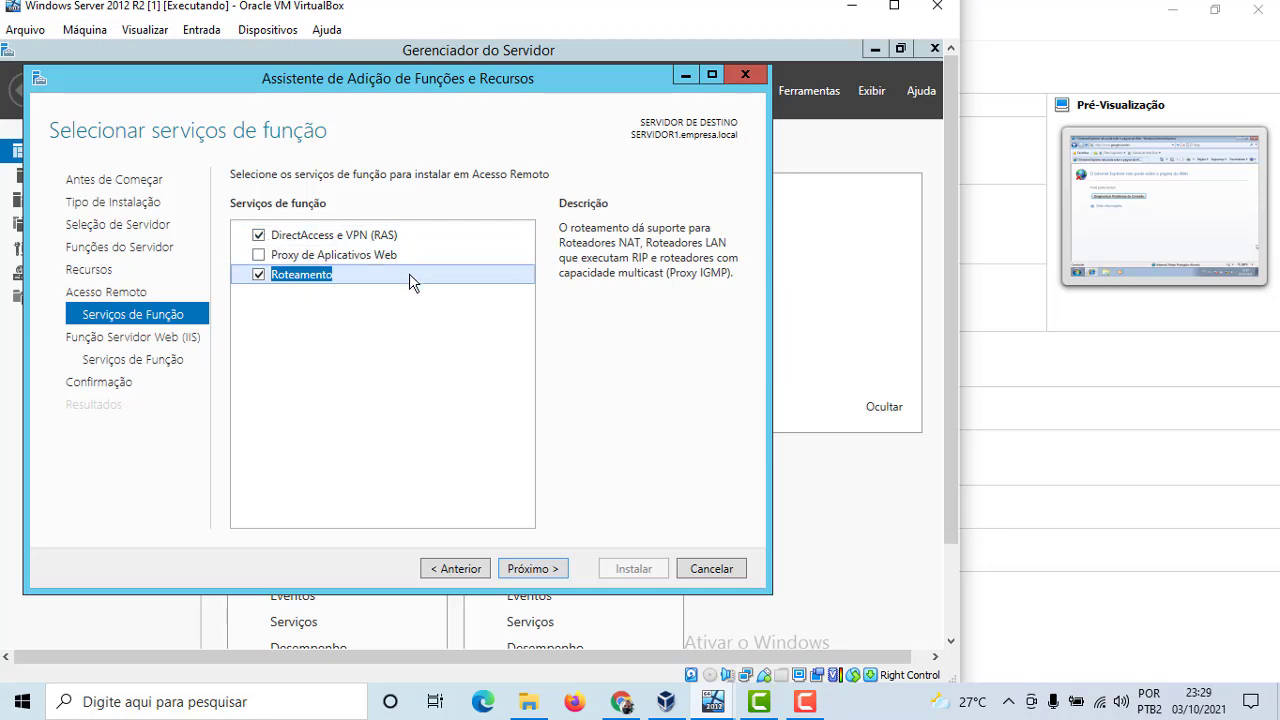
left_click(545, 578)
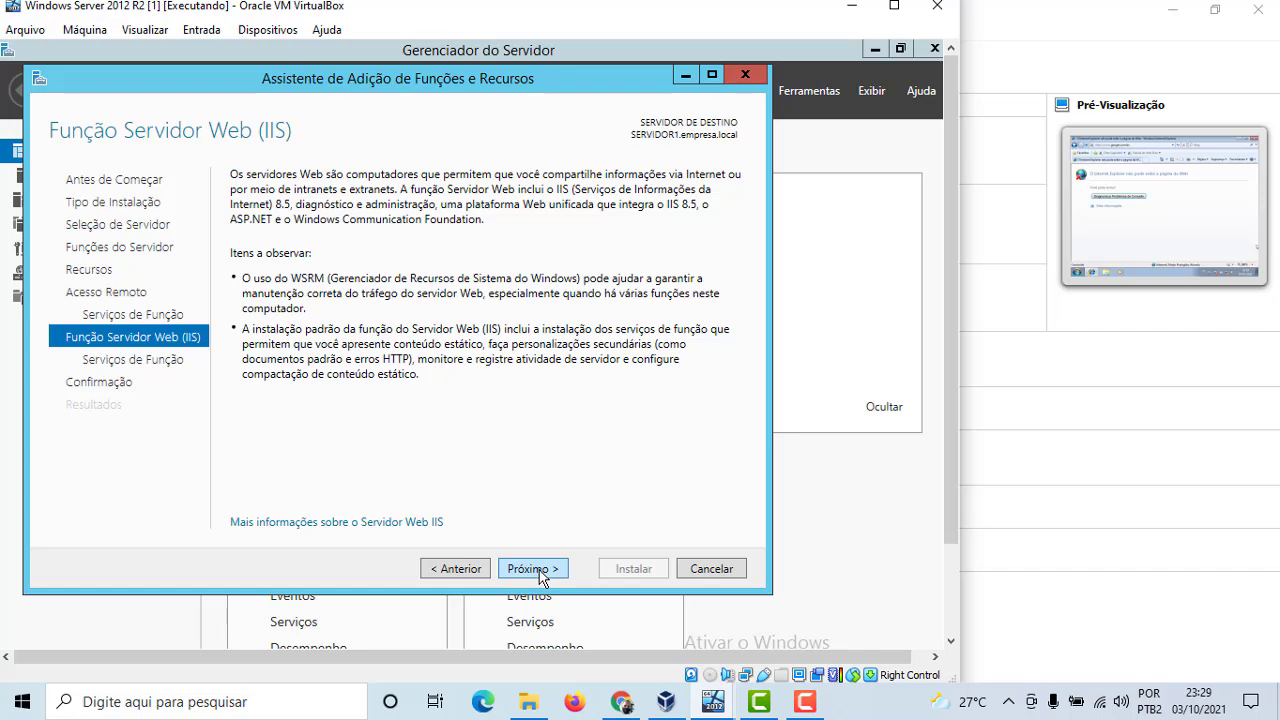
left_click(540, 572)
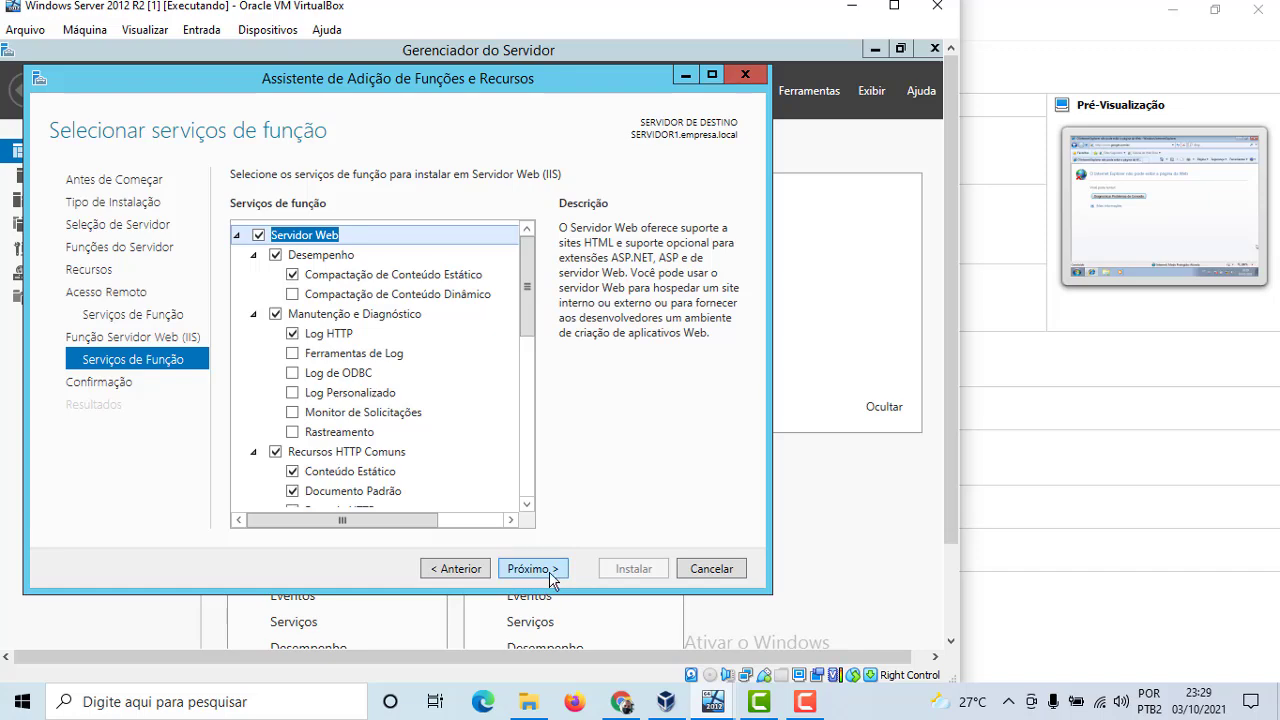
left_click(549, 572)
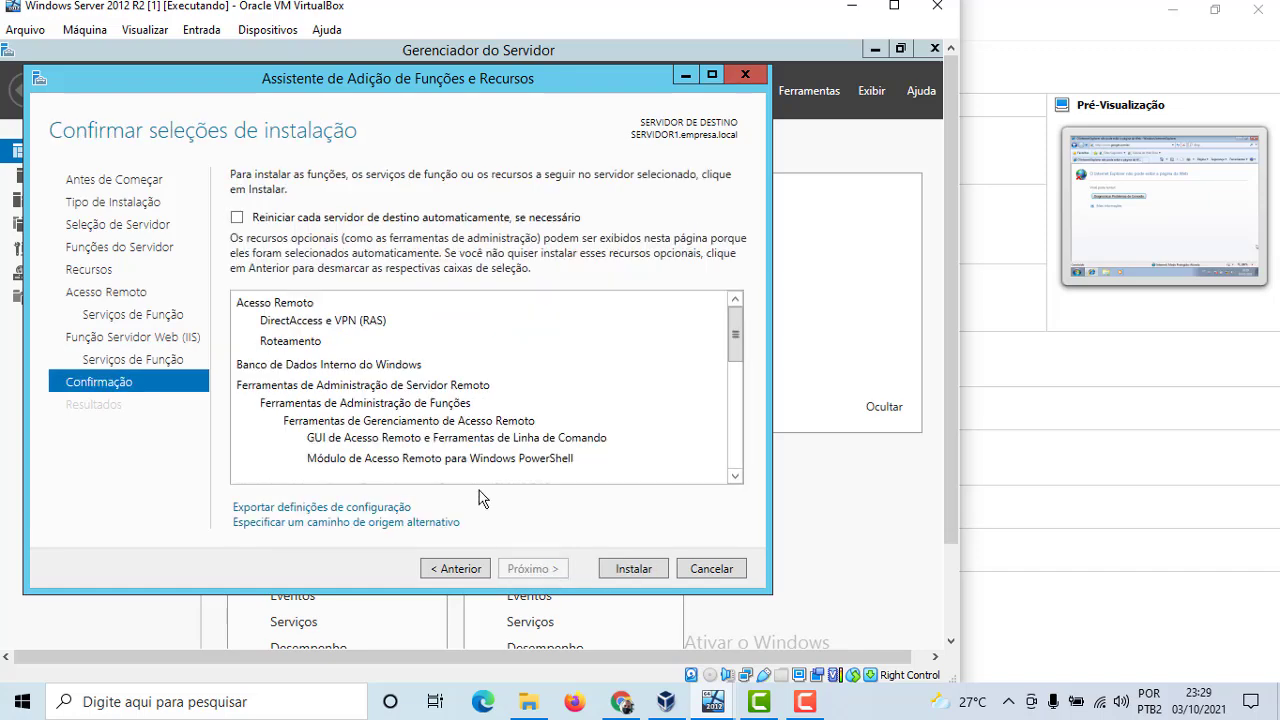
Allow the destination server to restart automatically if necessary and start installing the selected roles.
left_click(313, 219)
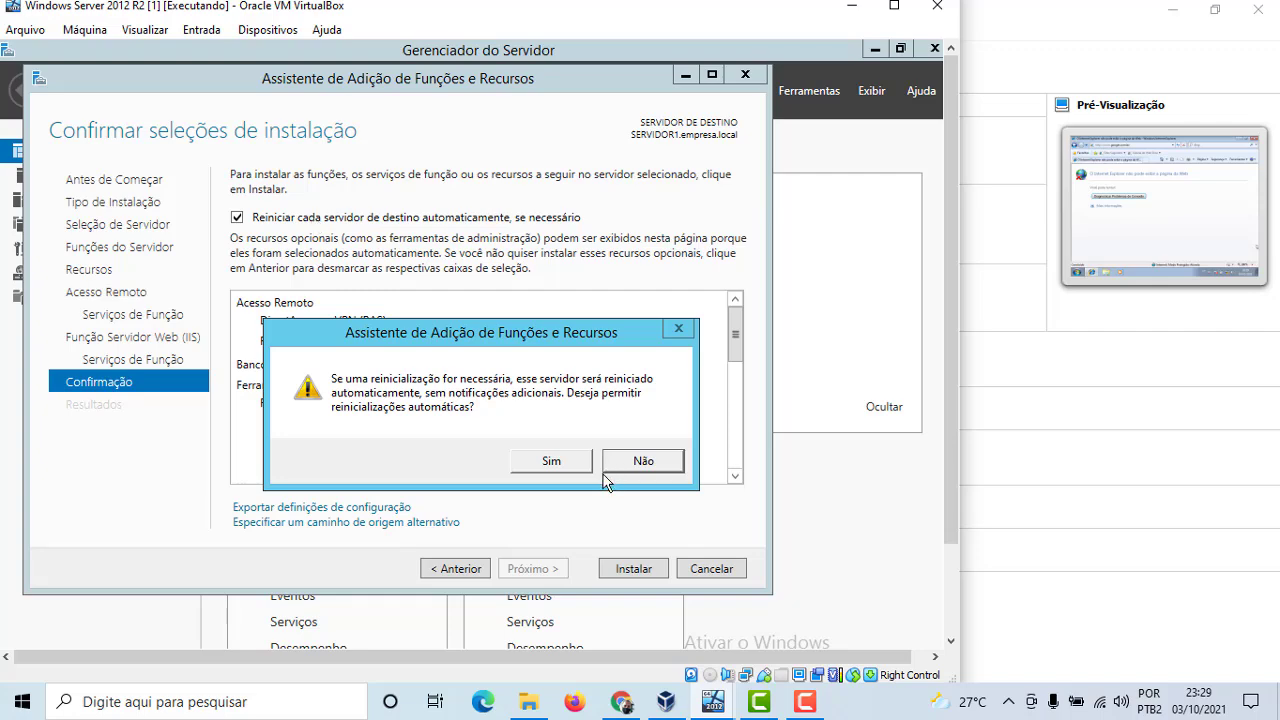
left_click(574, 466)
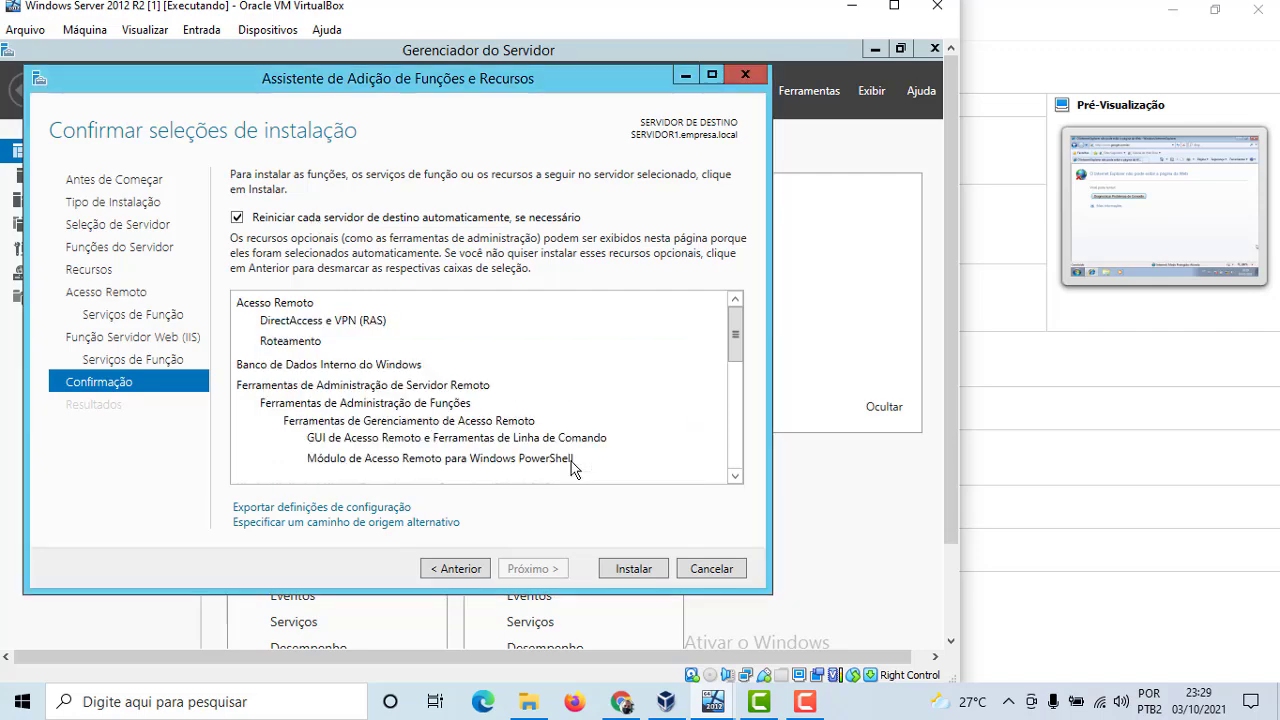
left_click(630, 572)
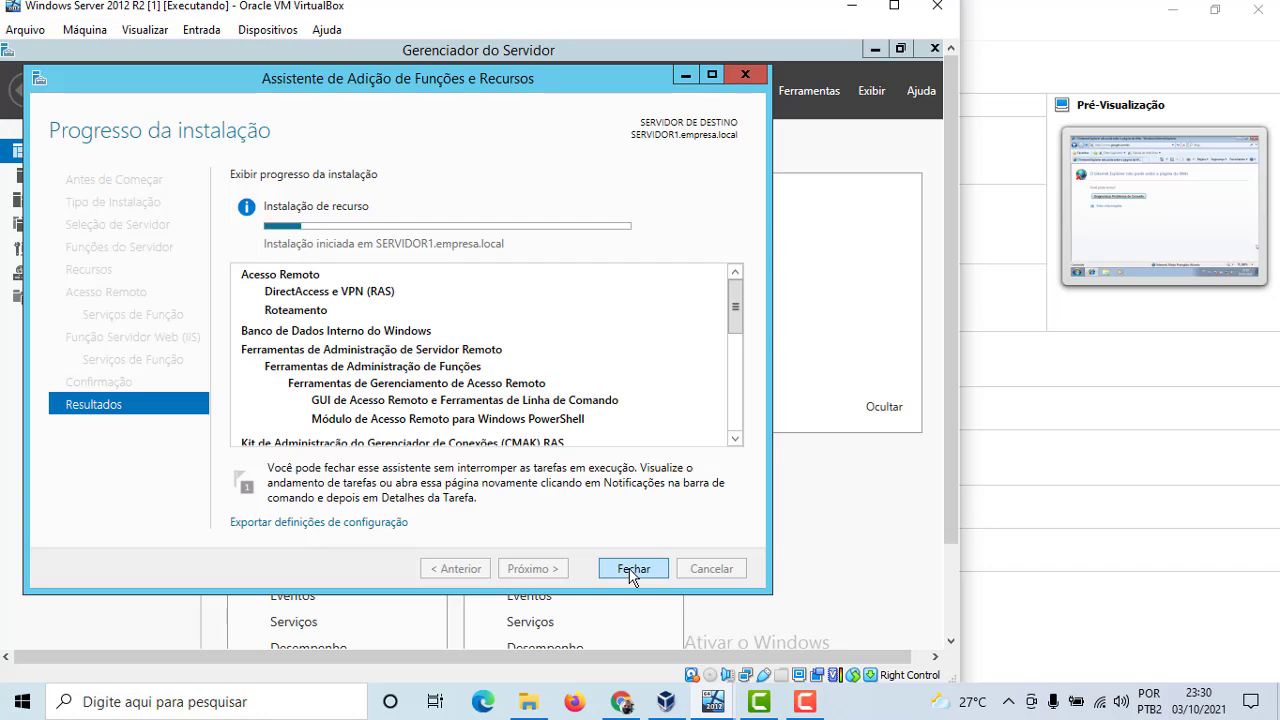
left_click(810, 707)
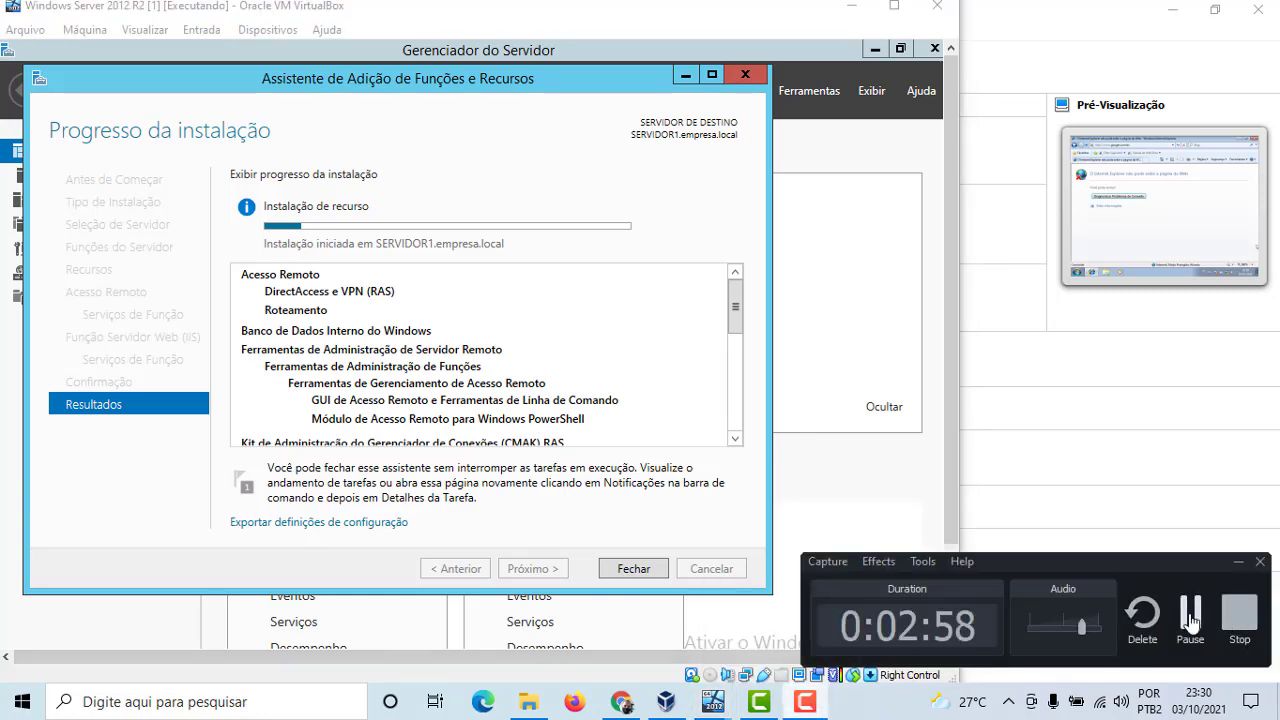
left_click(1190, 622)
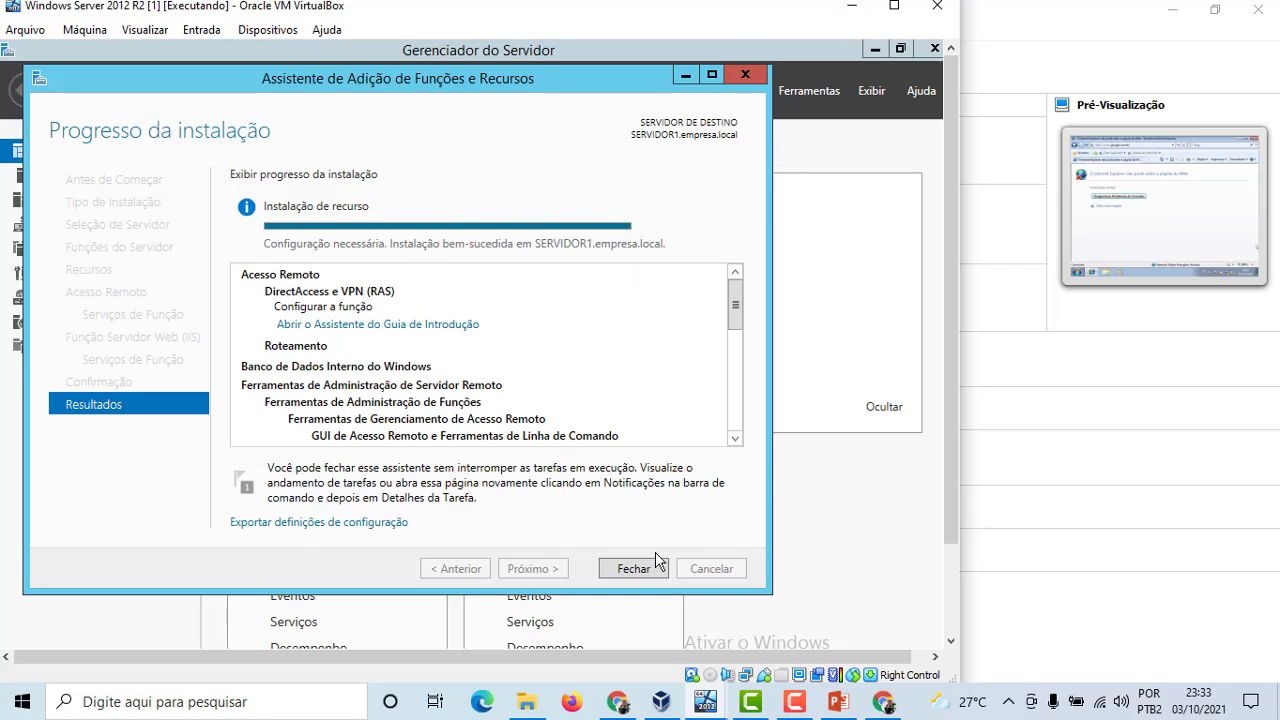
Close the add roles and features wizard after the installation.
left_click(635, 570)
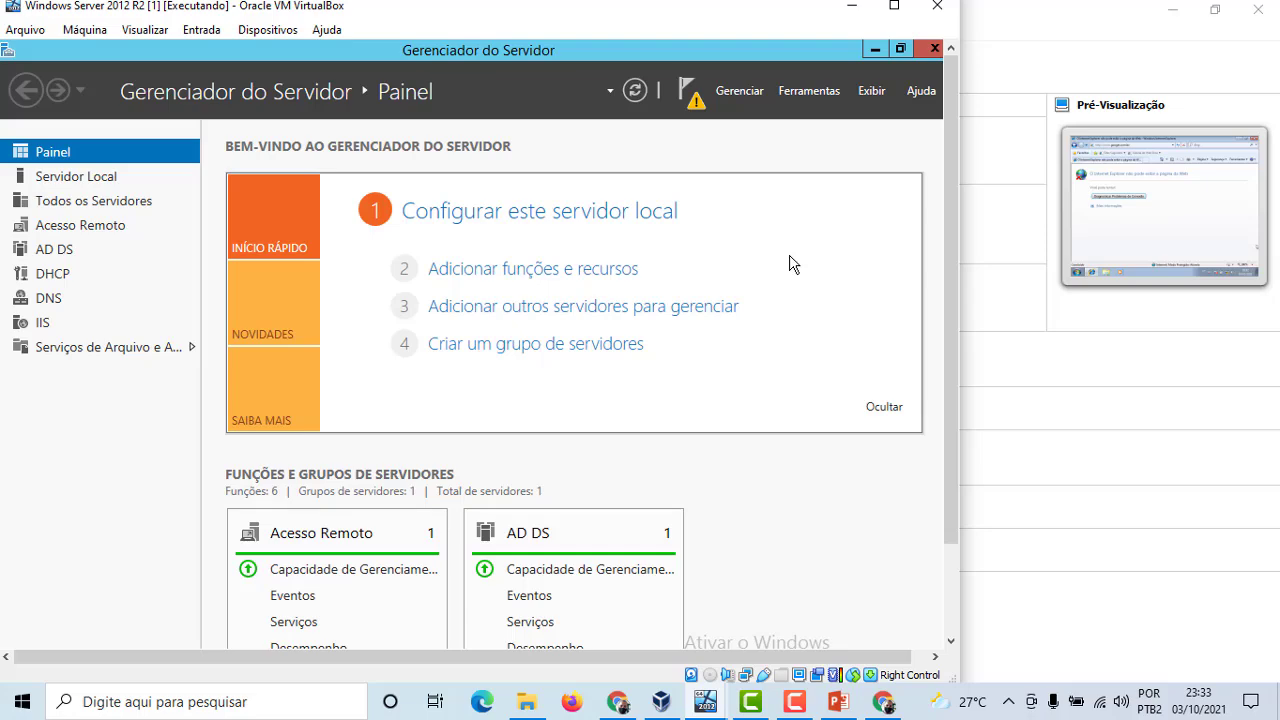
Switch to PowerPoint and present the NAT lesson slides from the title slide through the Objetivos slide.
left_click(838, 702)
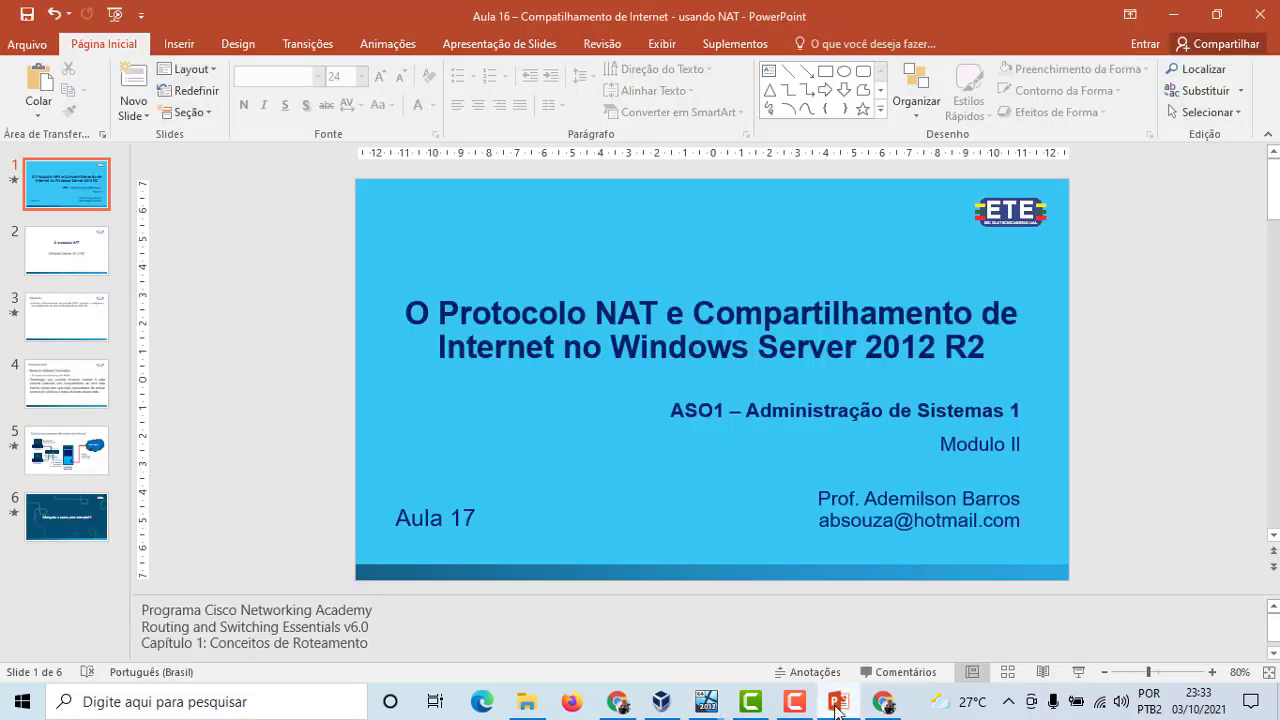
left_click(1078, 673)
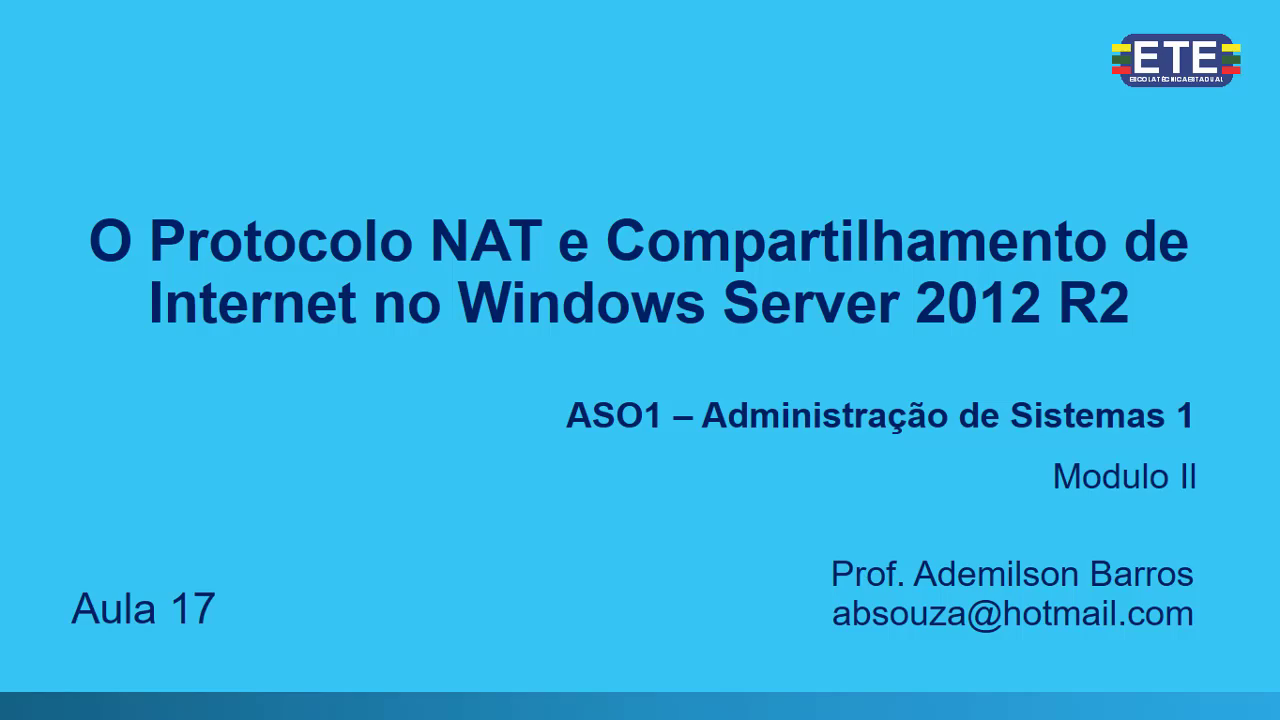
key("Right")
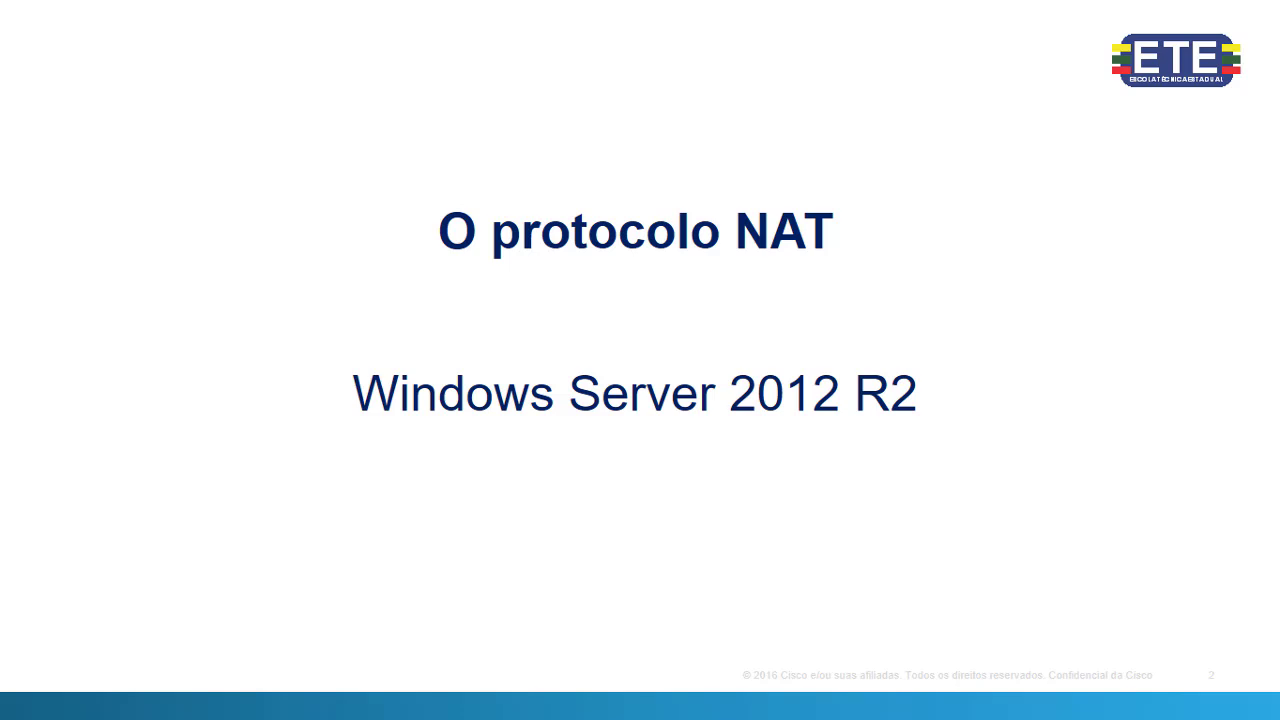
key("Right")
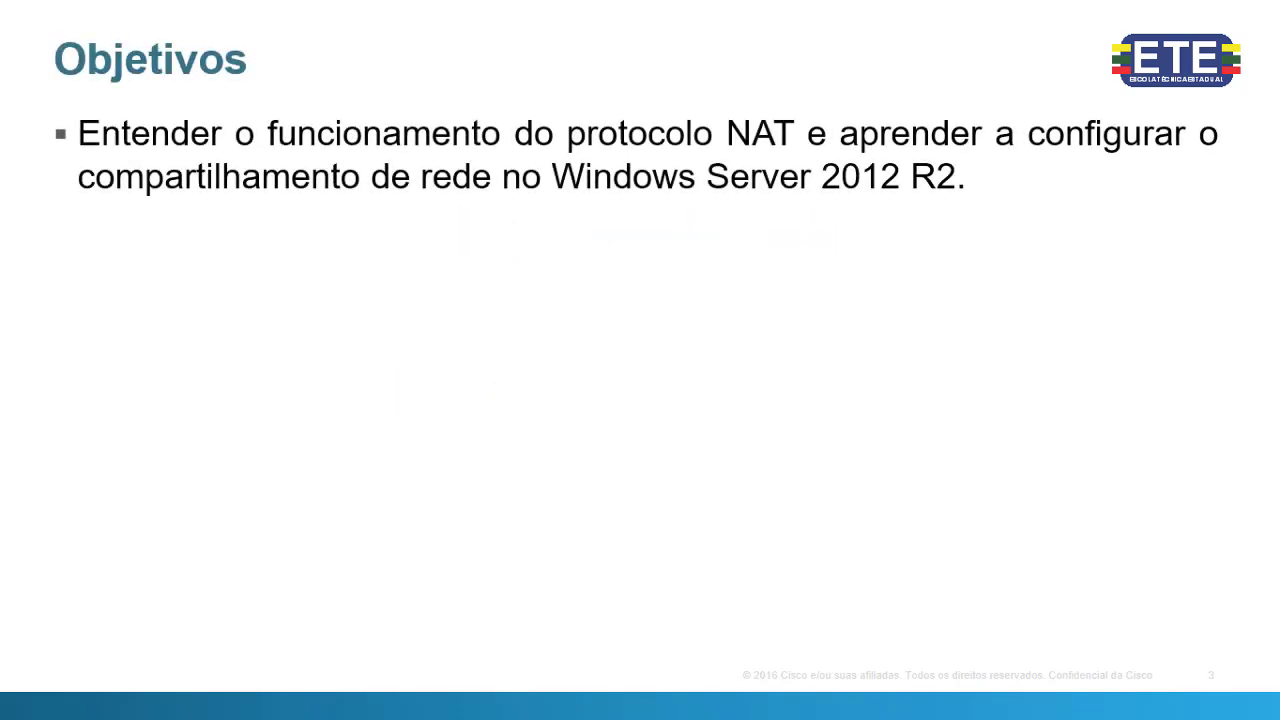
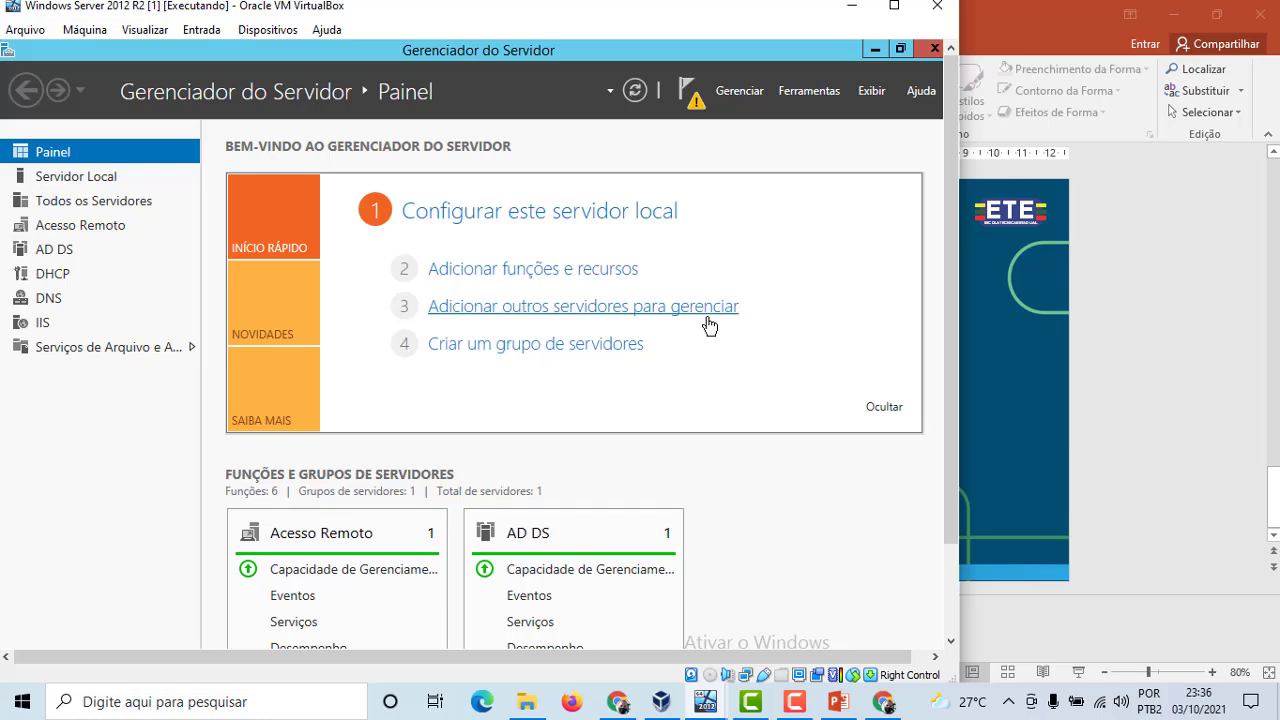
Open the Roteamento e acesso remoto console on the Windows Server 2012 R2 machine and review its NAT and local routing description.
left_click(806, 95)
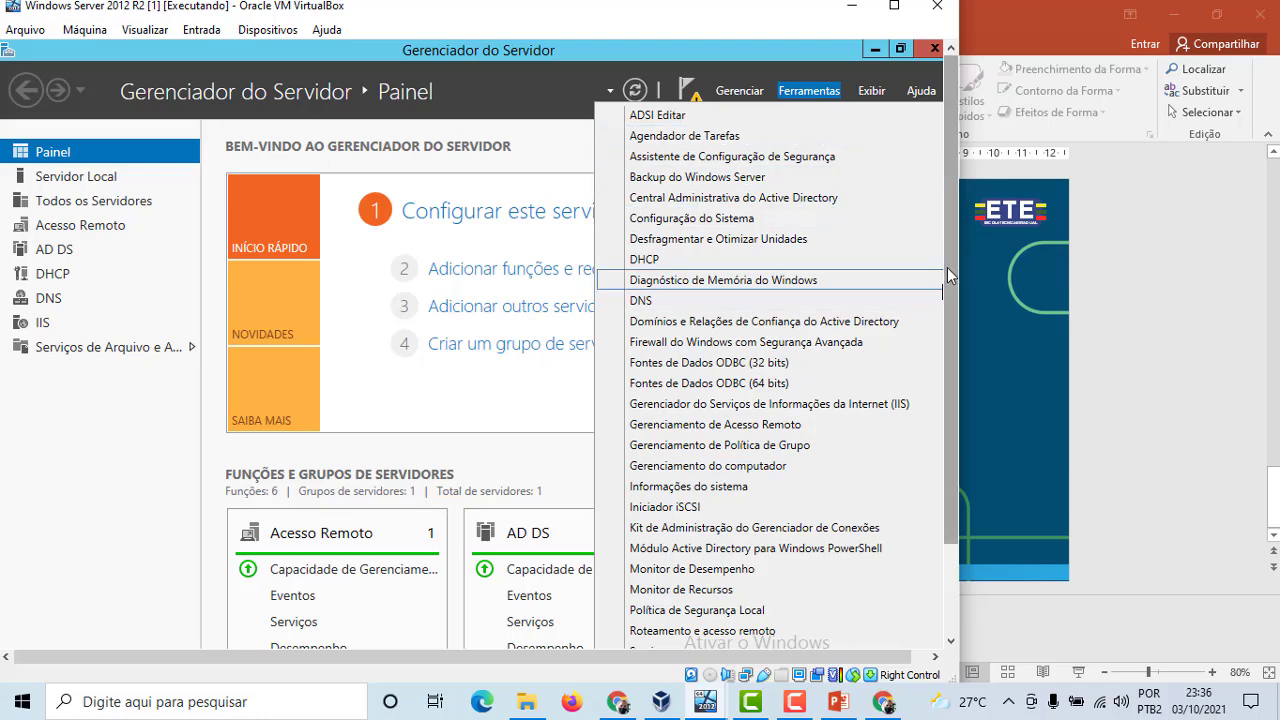
left_click_drag(947, 267, 965, 370)
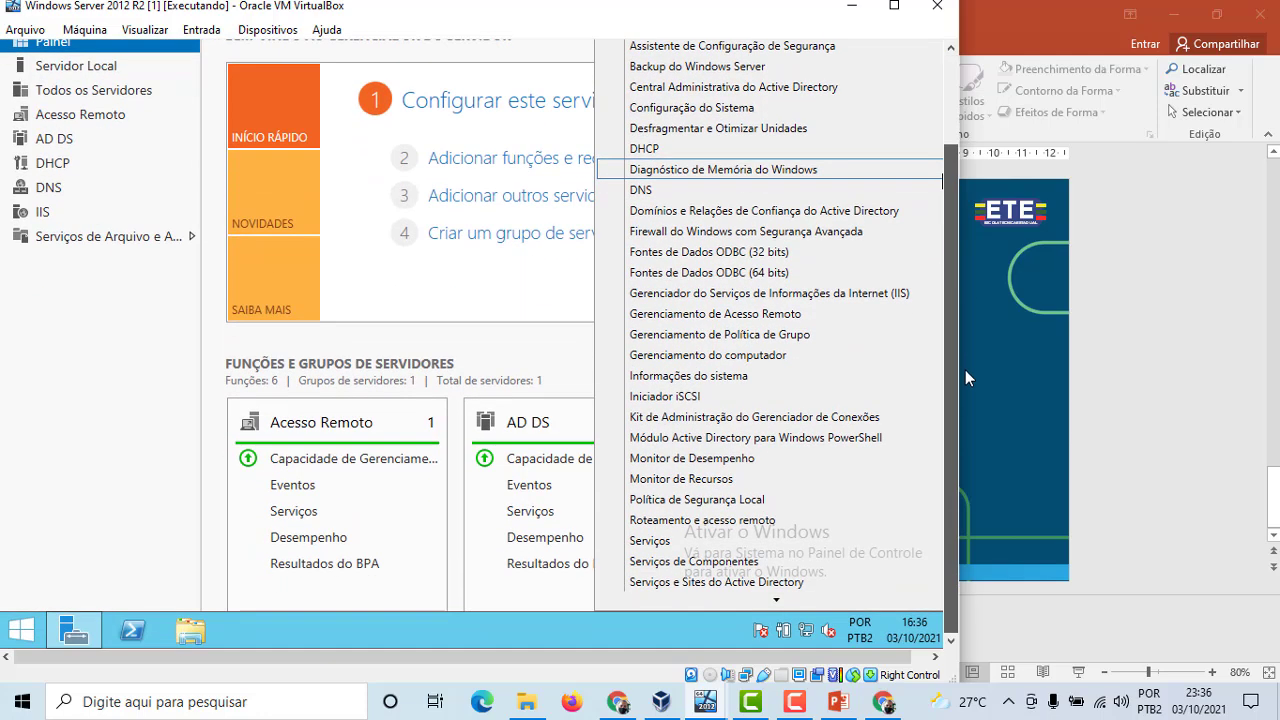
left_click(692, 521)
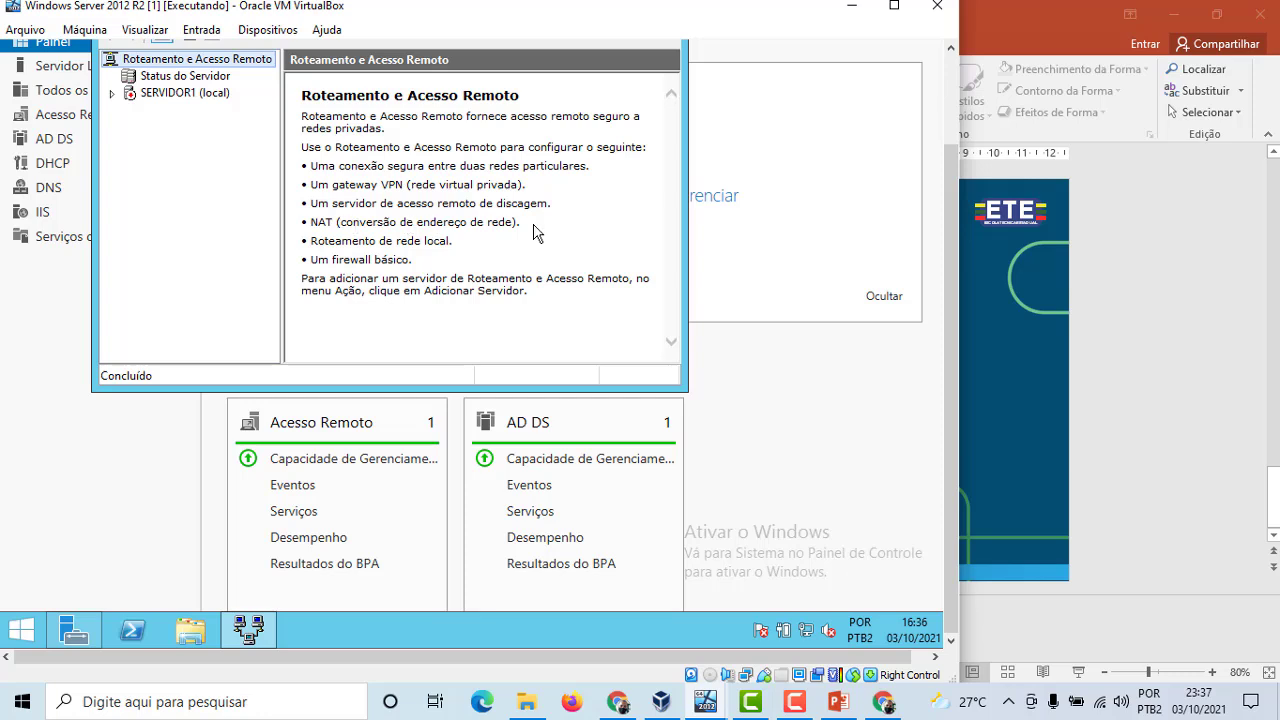
left_click_drag(535, 238, 303, 224)
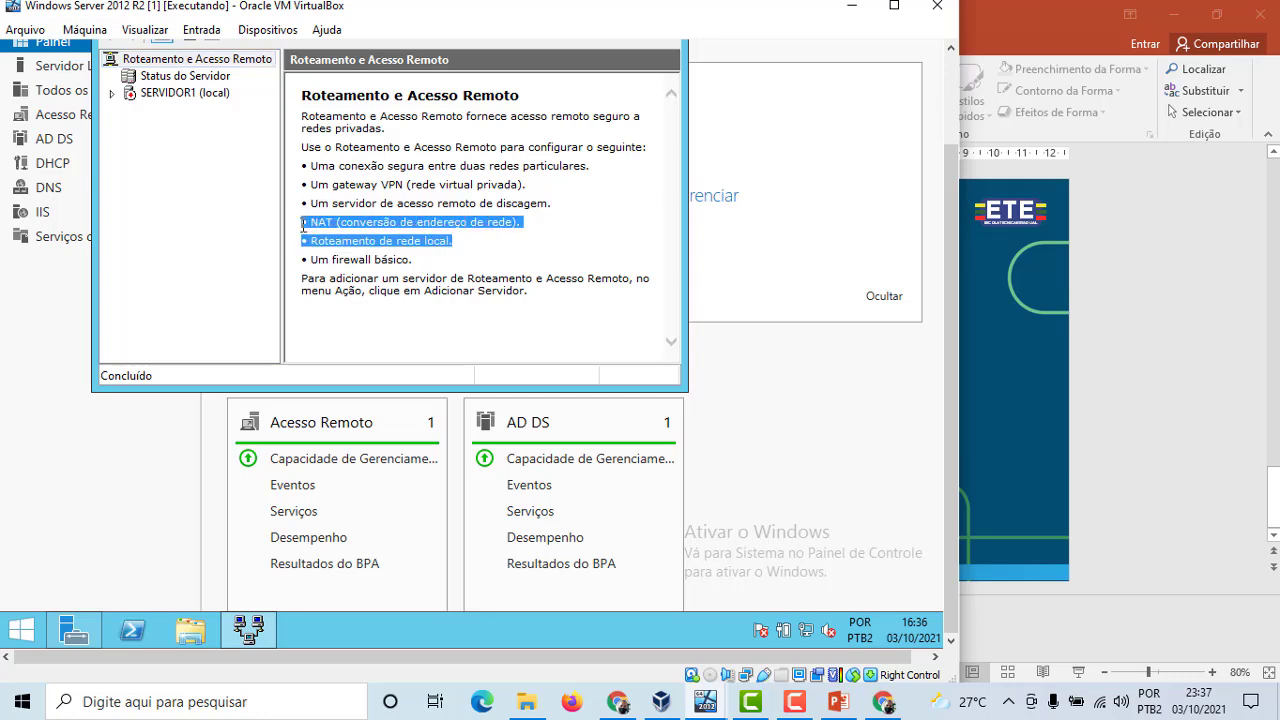
left_click(438, 250)
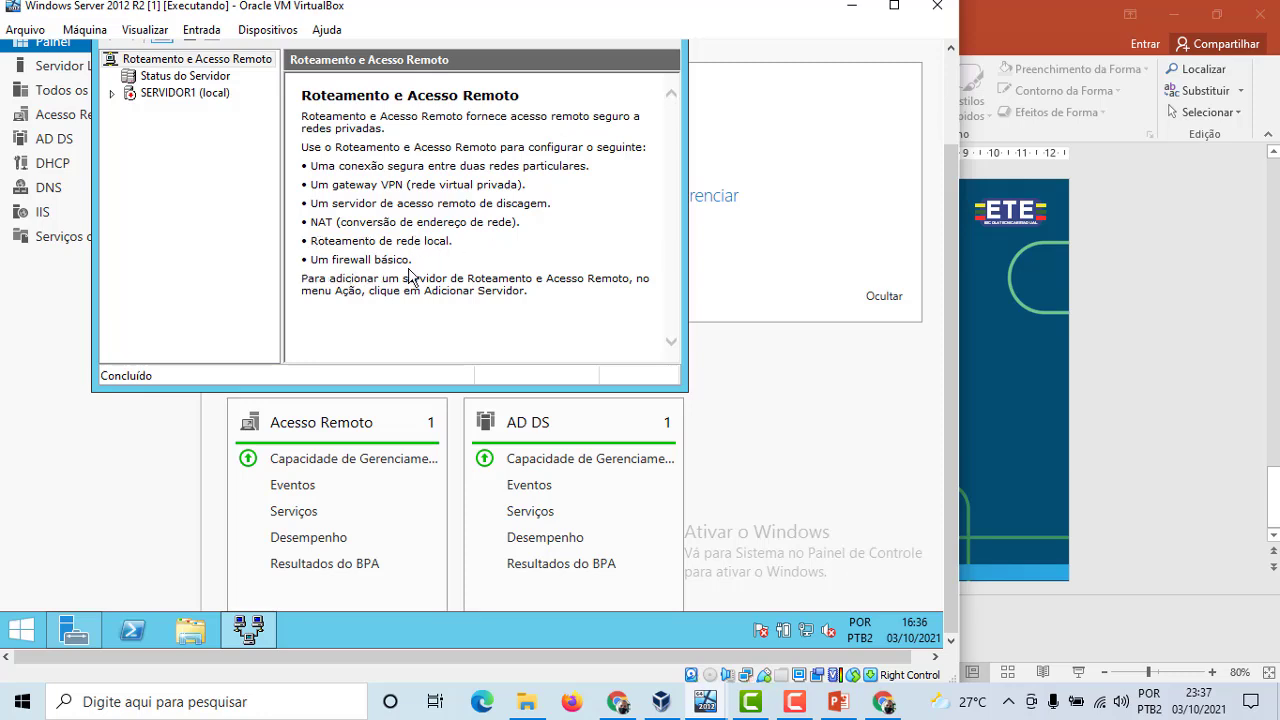
Start configuring and enabling Routing and Remote Access on SERVIDOR1 (local), choosing Conversão de endereços de rede (NAT).
left_click(183, 95)
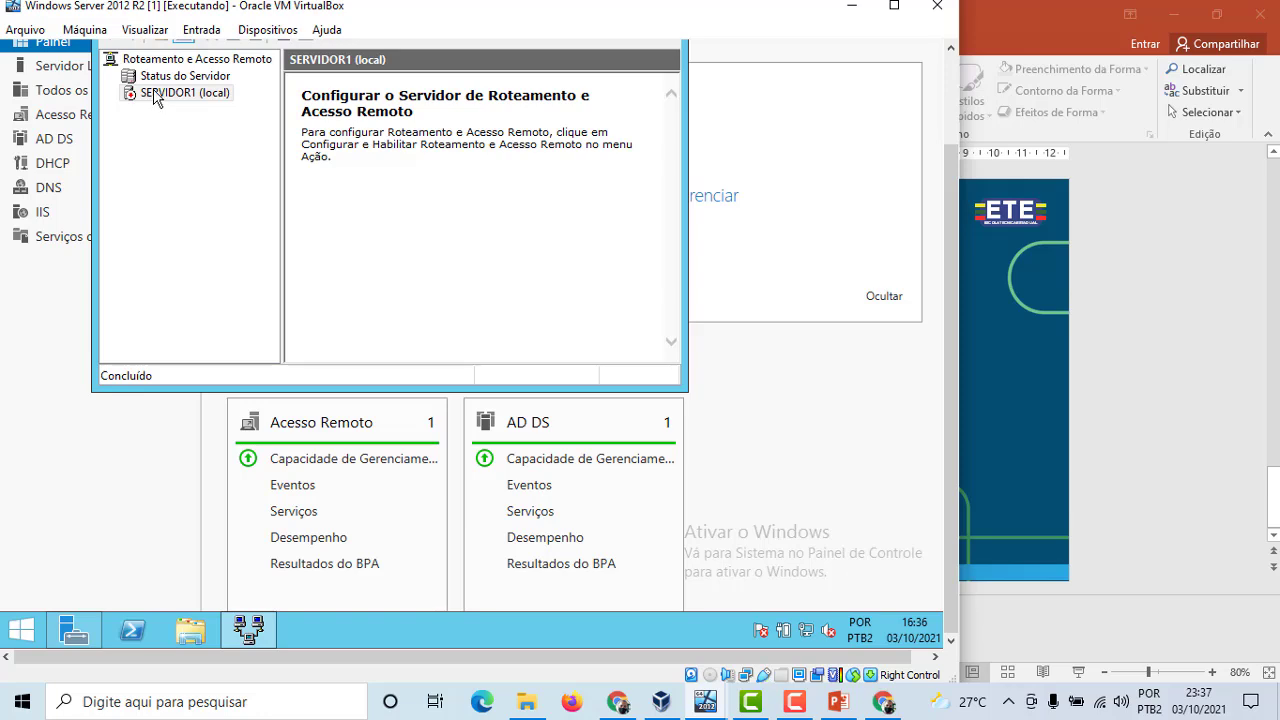
right_click(155, 93)
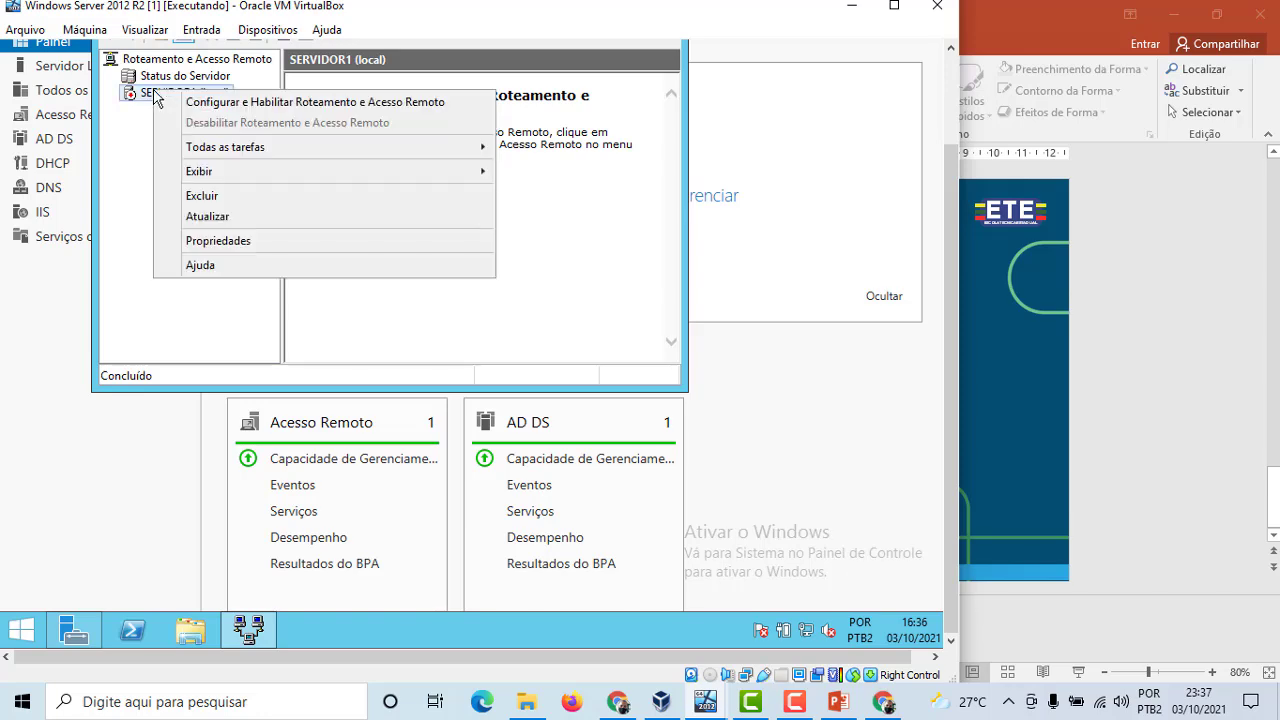
left_click(321, 103)
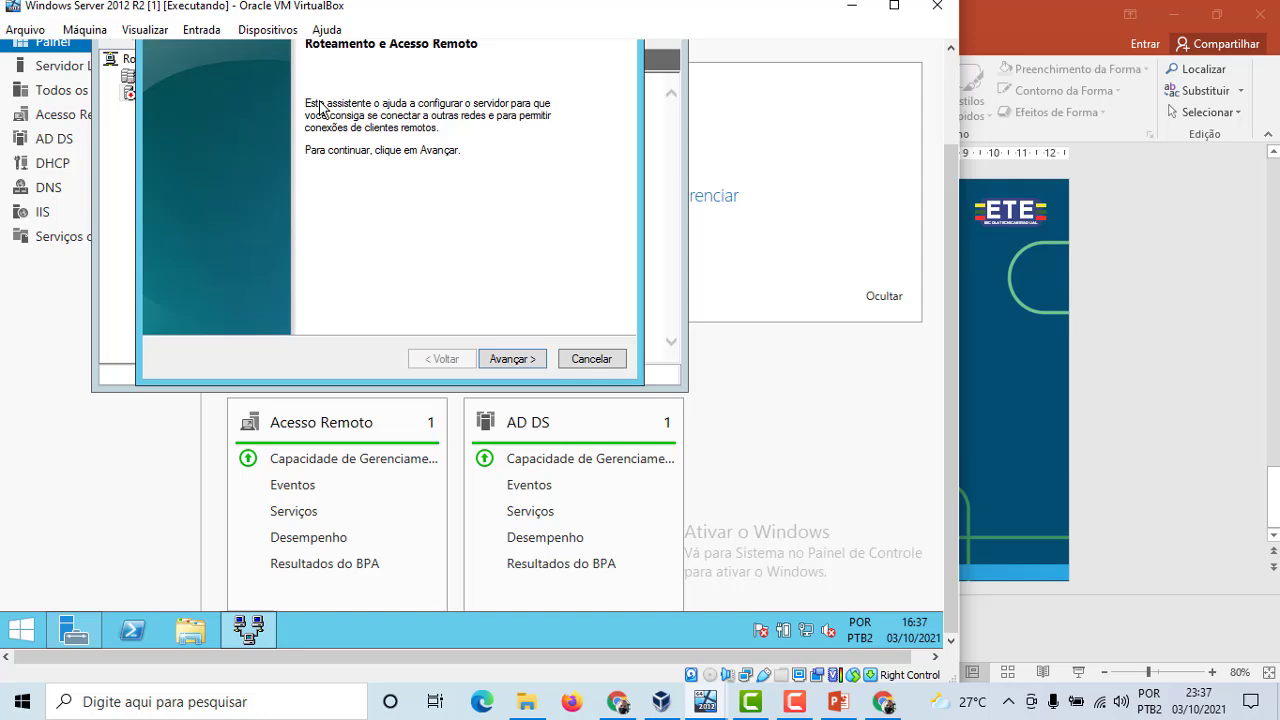
left_click(512, 359)
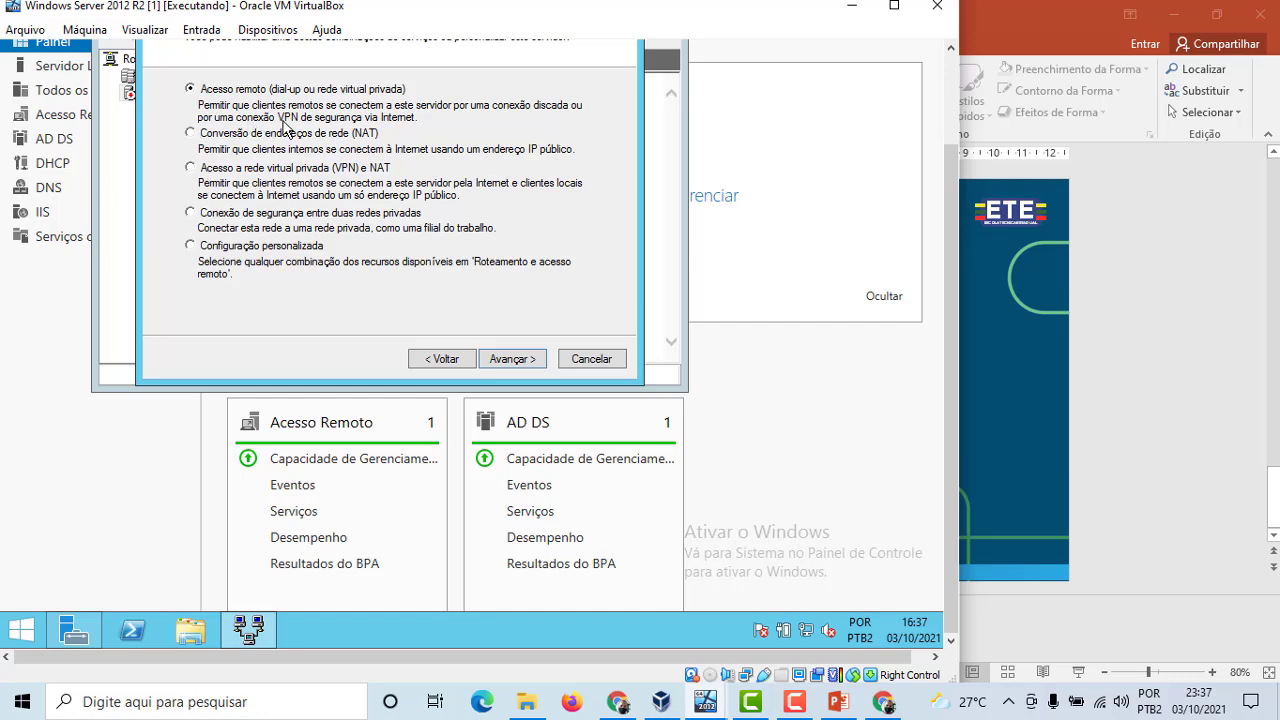
left_click(190, 133)
left_click(524, 366)
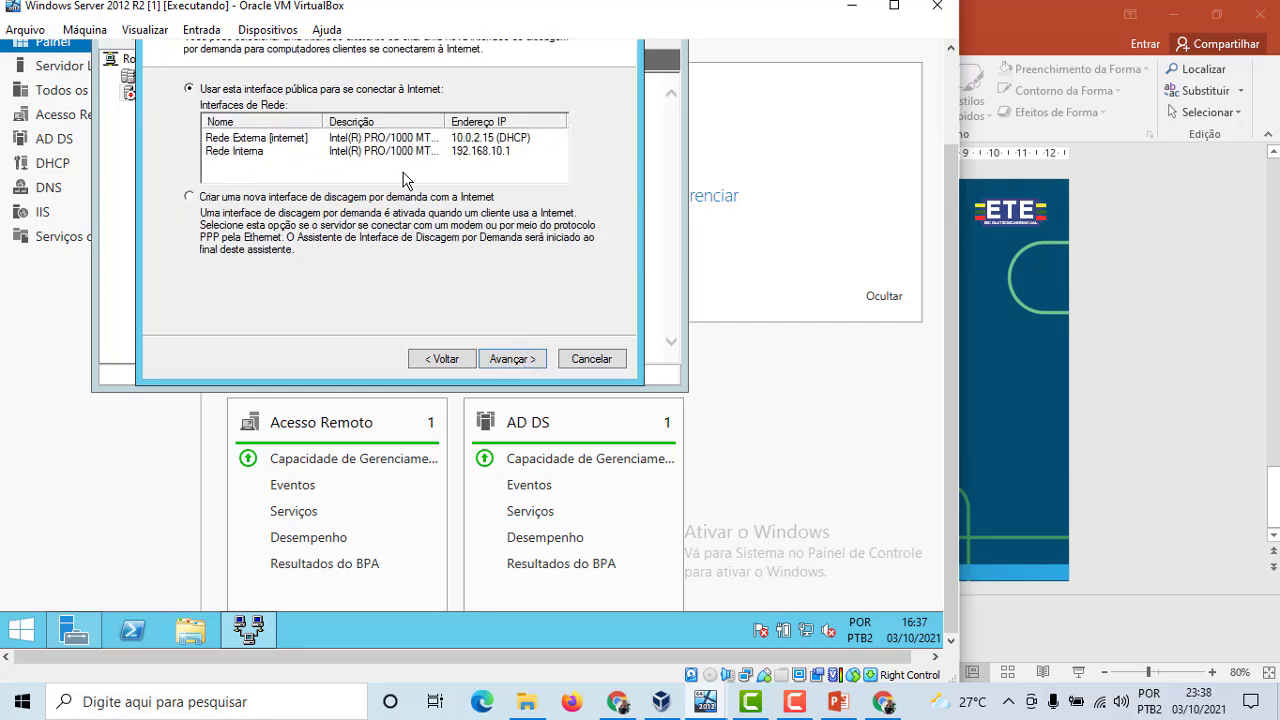
Use Rede Externa [internet] as the public interface for the internet connection and complete the routing setup wizard.
left_click(274, 139)
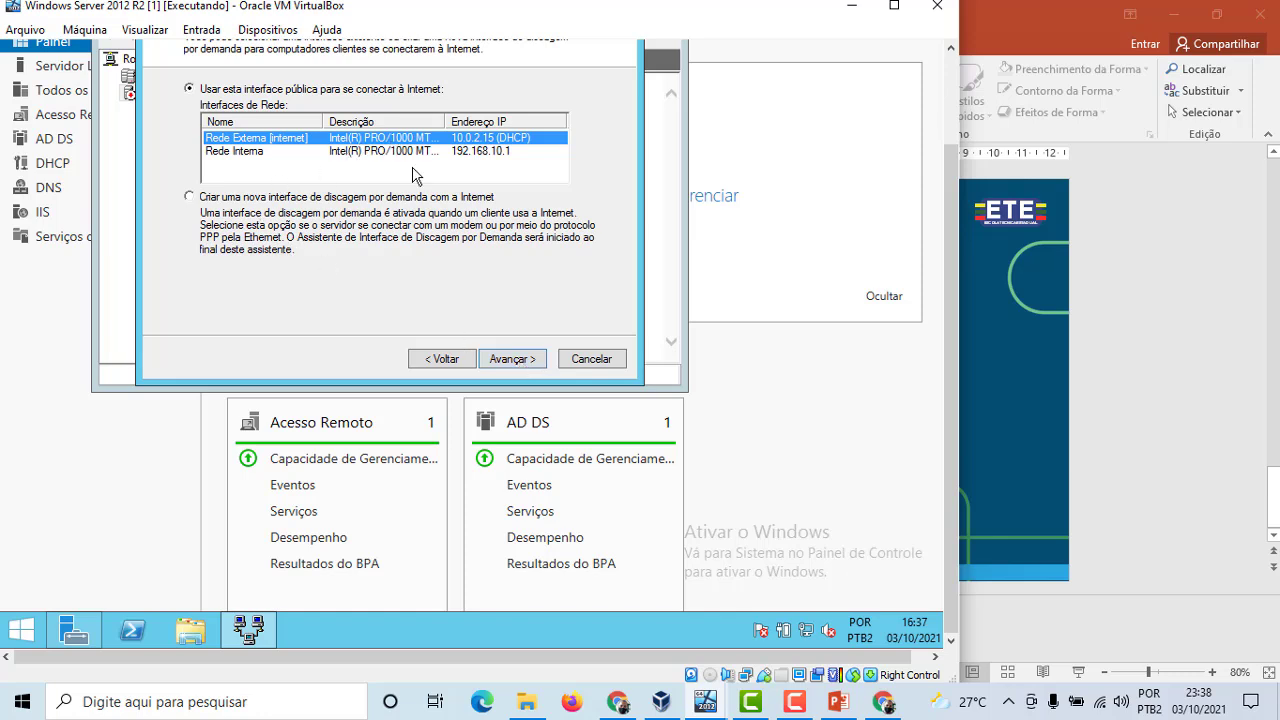
left_click(515, 358)
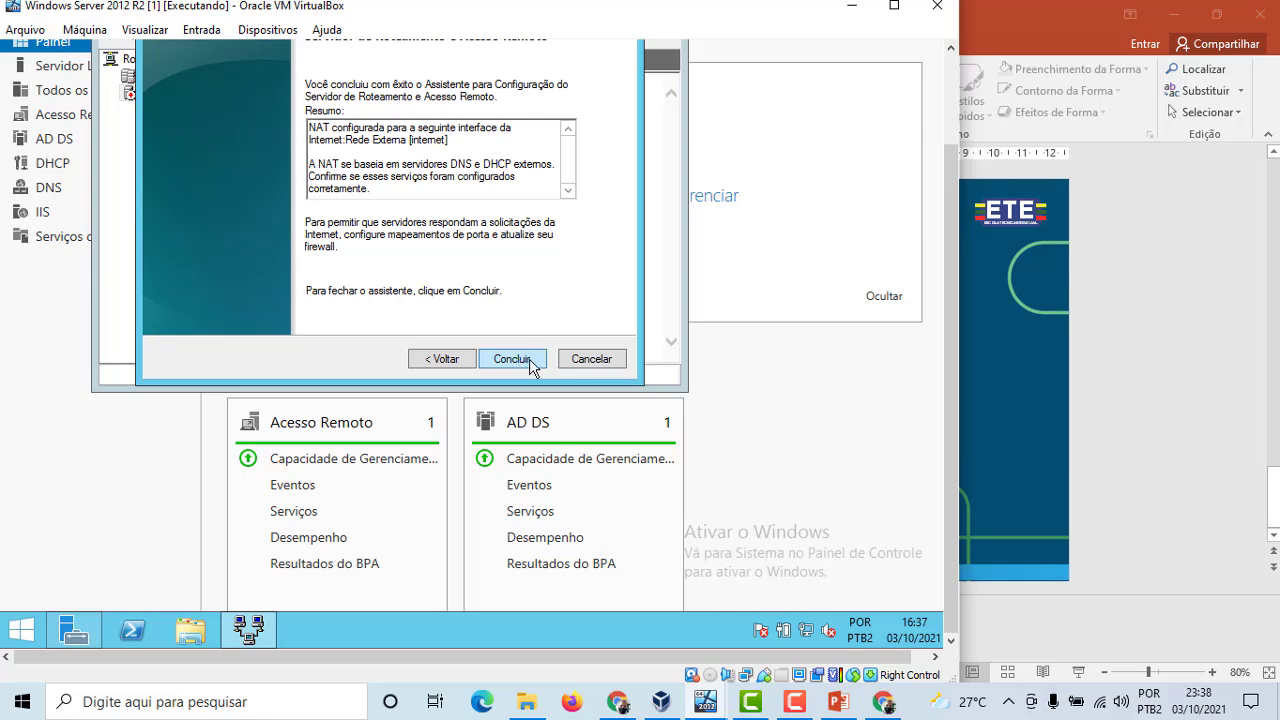
left_click(530, 362)
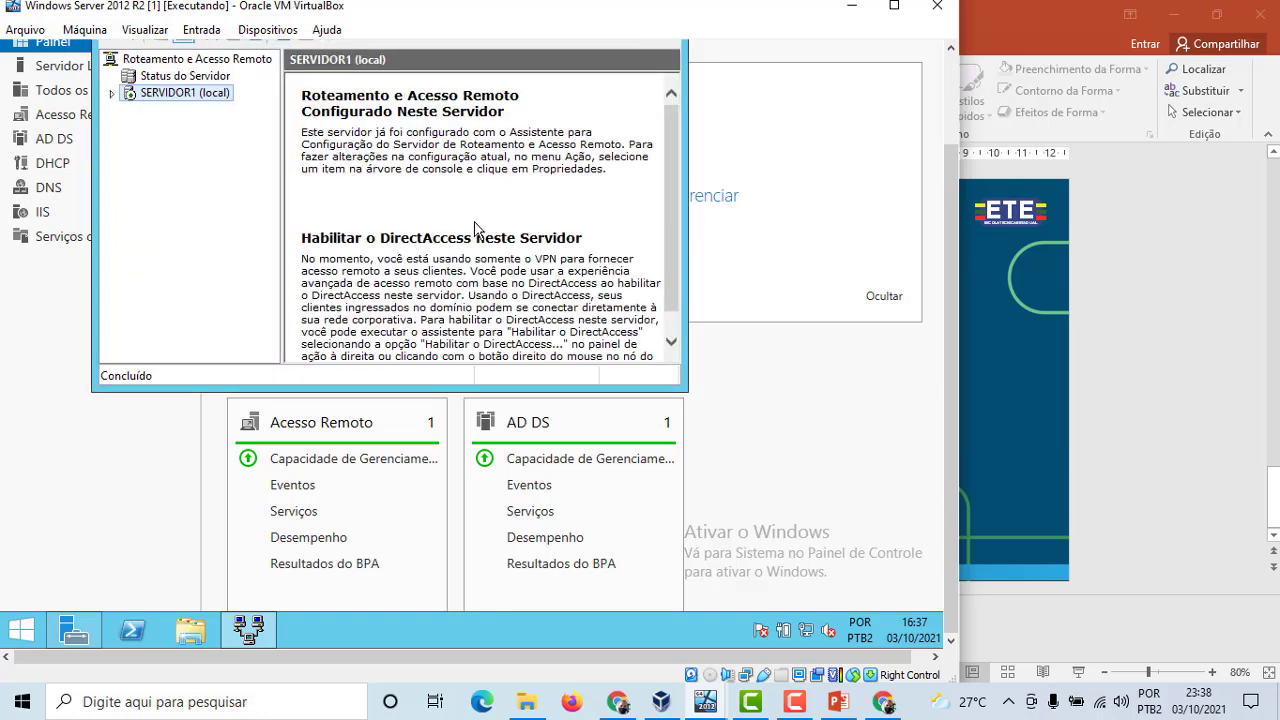
Review the configured server's information, its network interfaces, and its remote access logging and policies.
left_click_drag(675, 160, 676, 271)
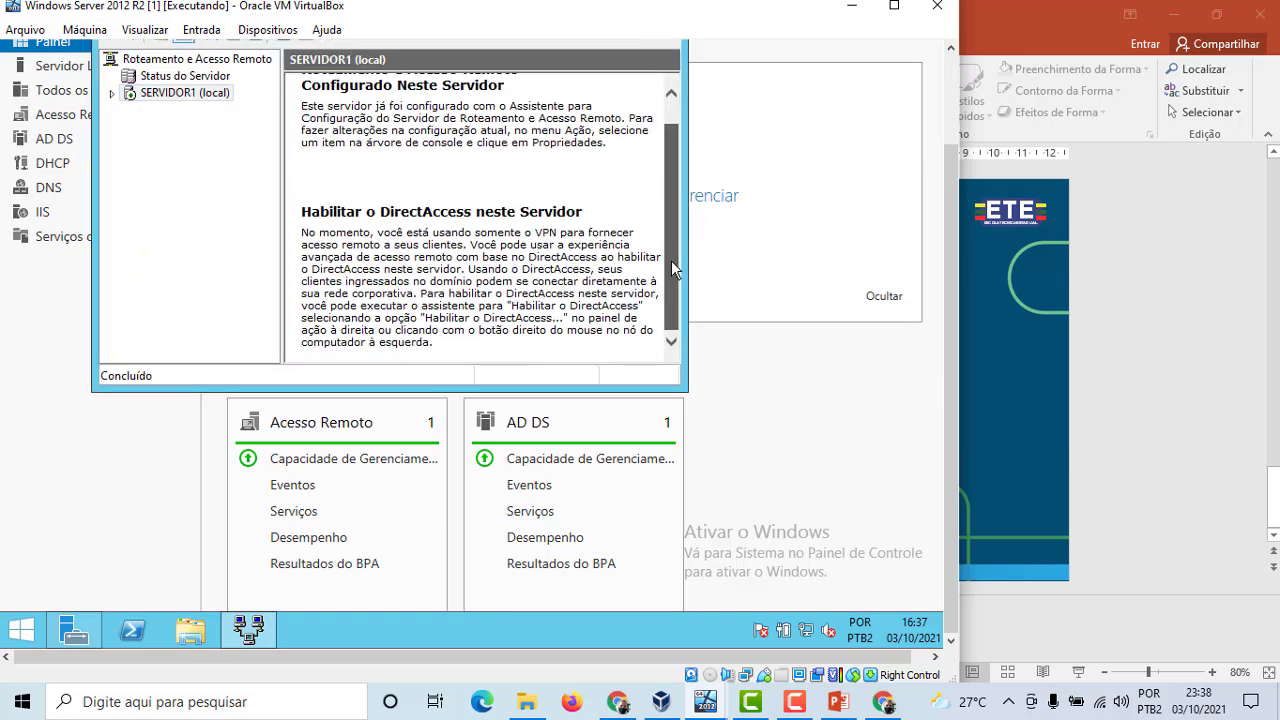
left_click(115, 94)
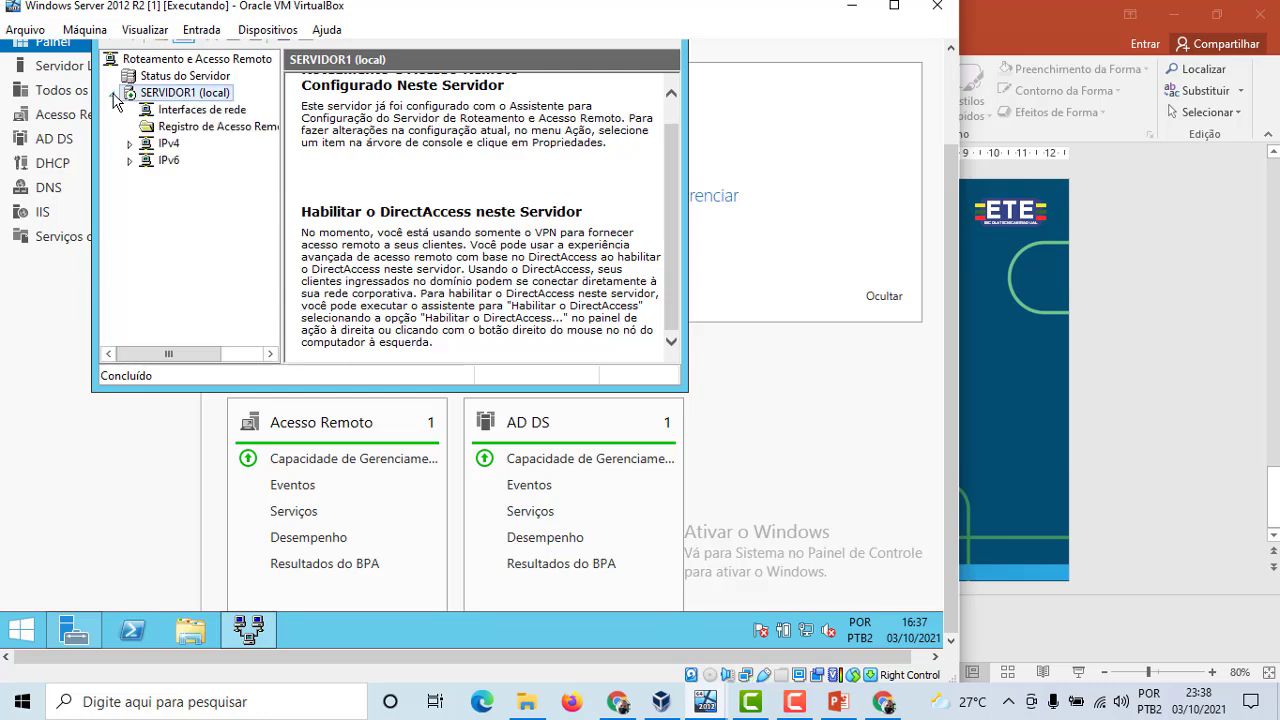
left_click(202, 110)
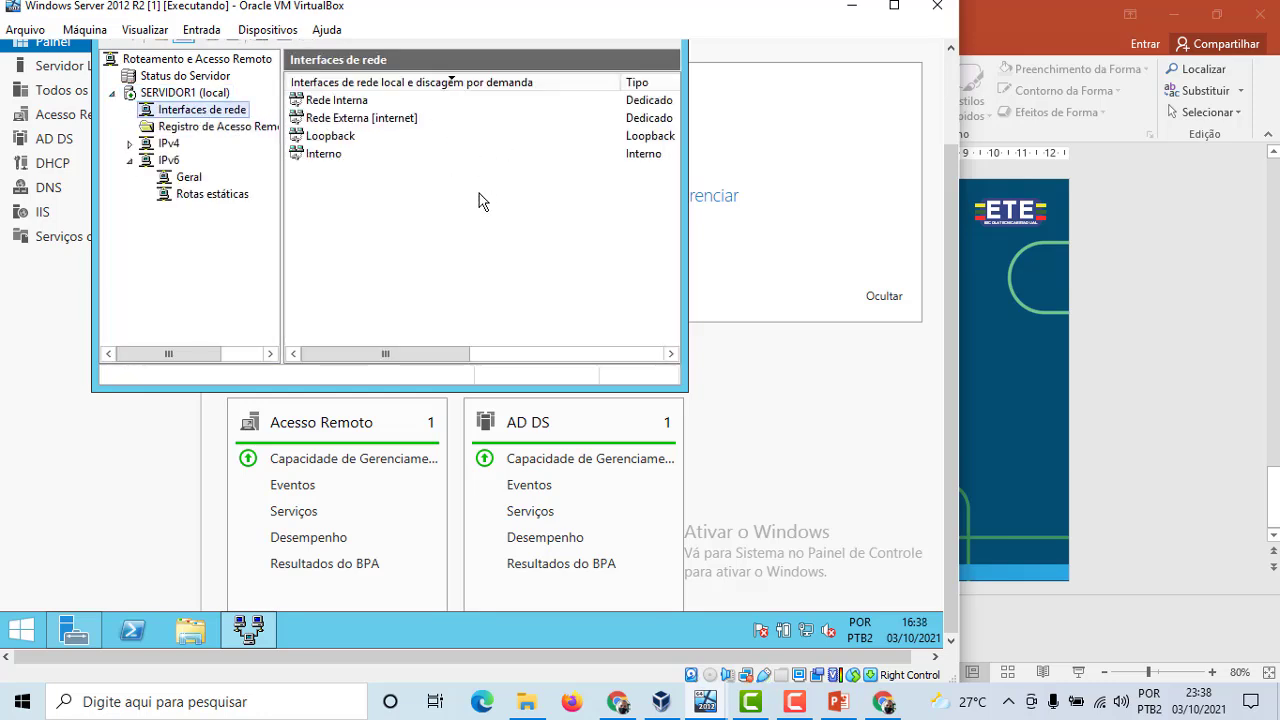
left_click(217, 129)
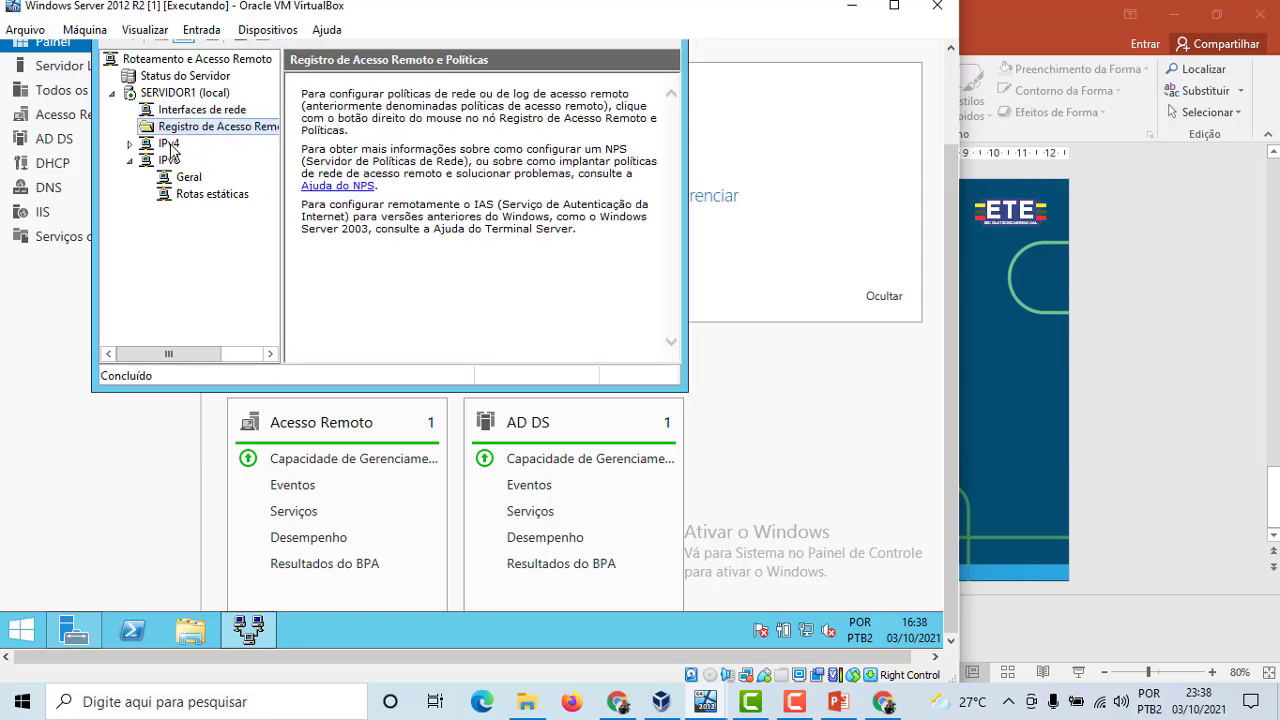
Examine the server's IPv4 settings: Geral, Rotas estáticas, IGMP and NAT.
left_click(146, 145)
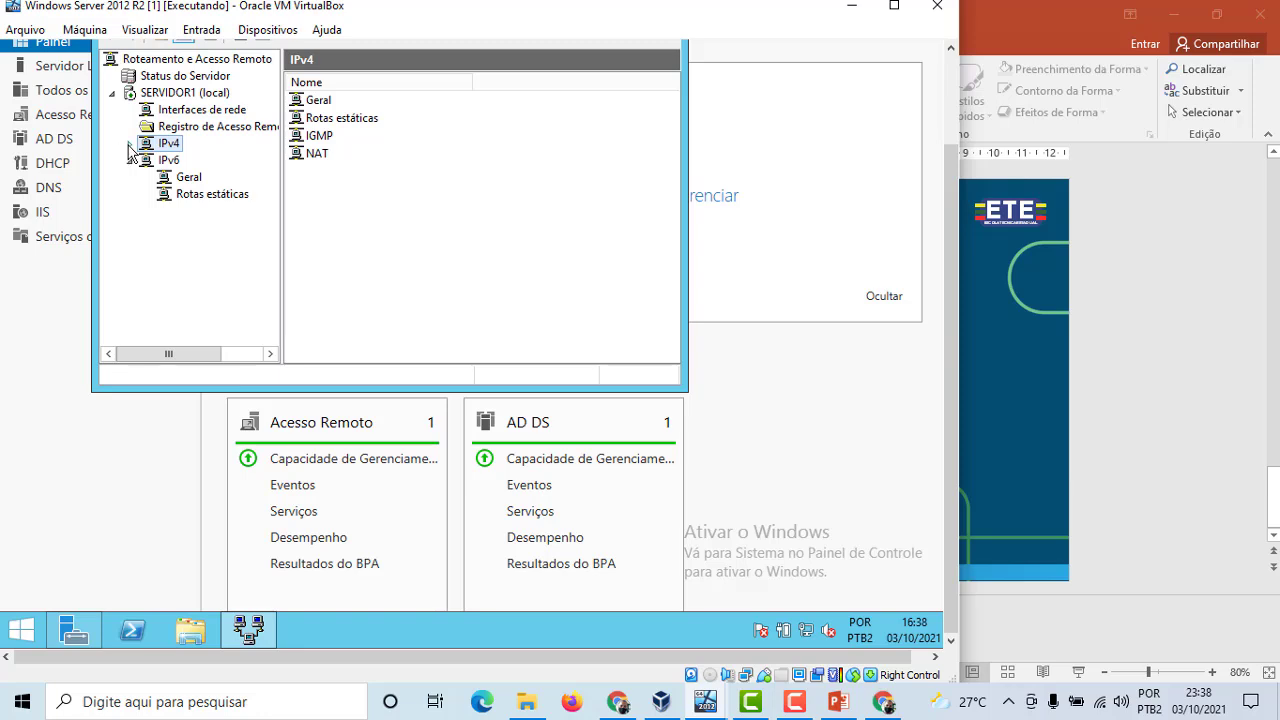
left_click(130, 144)
left_click(186, 161)
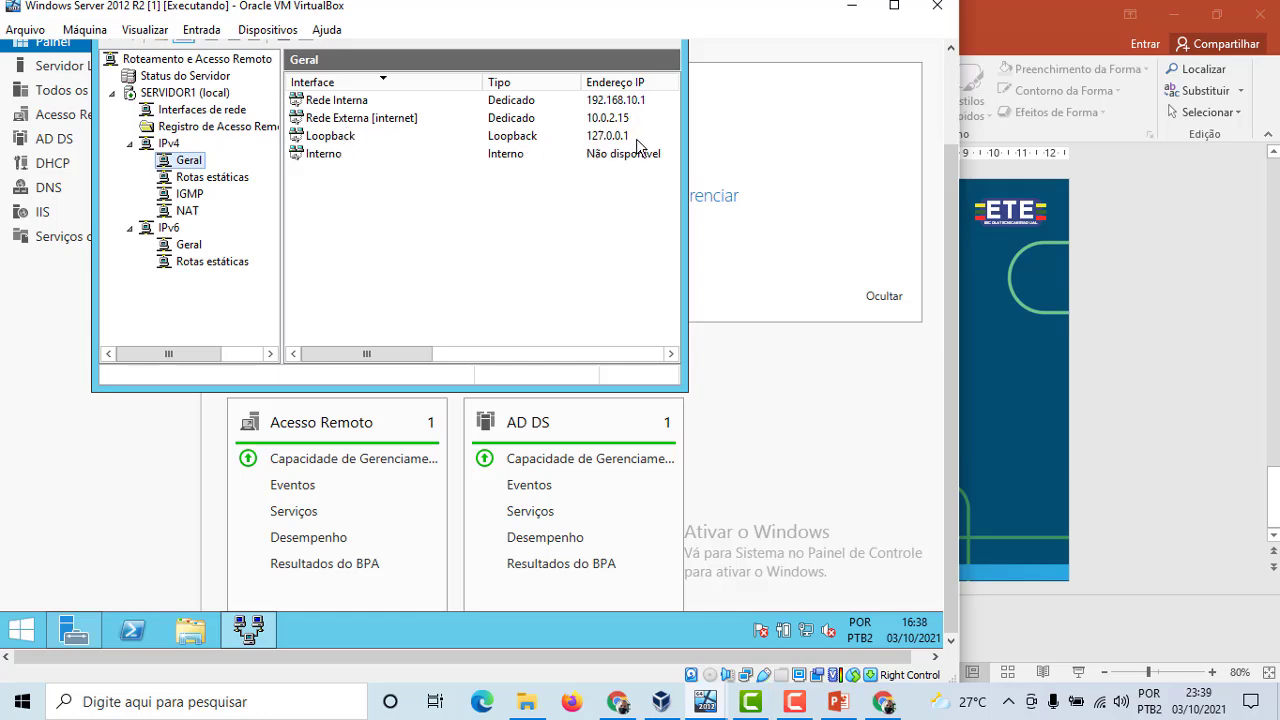
left_click(225, 179)
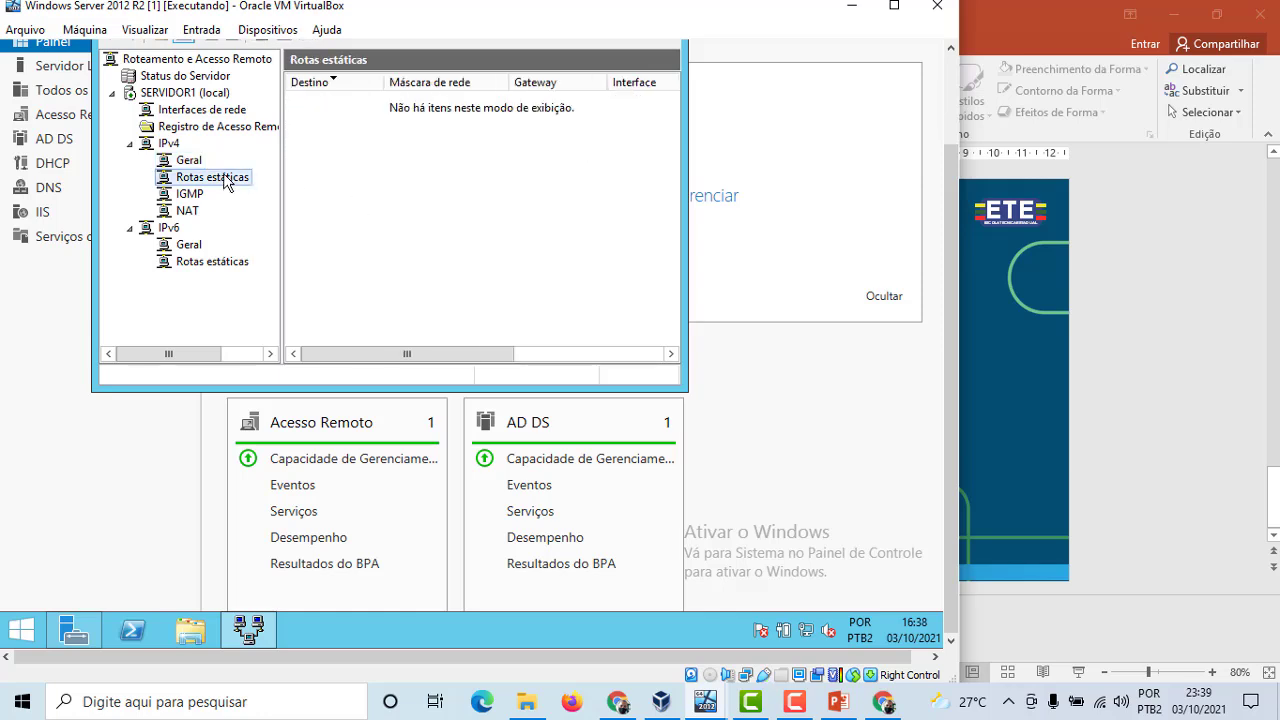
left_click(190, 194)
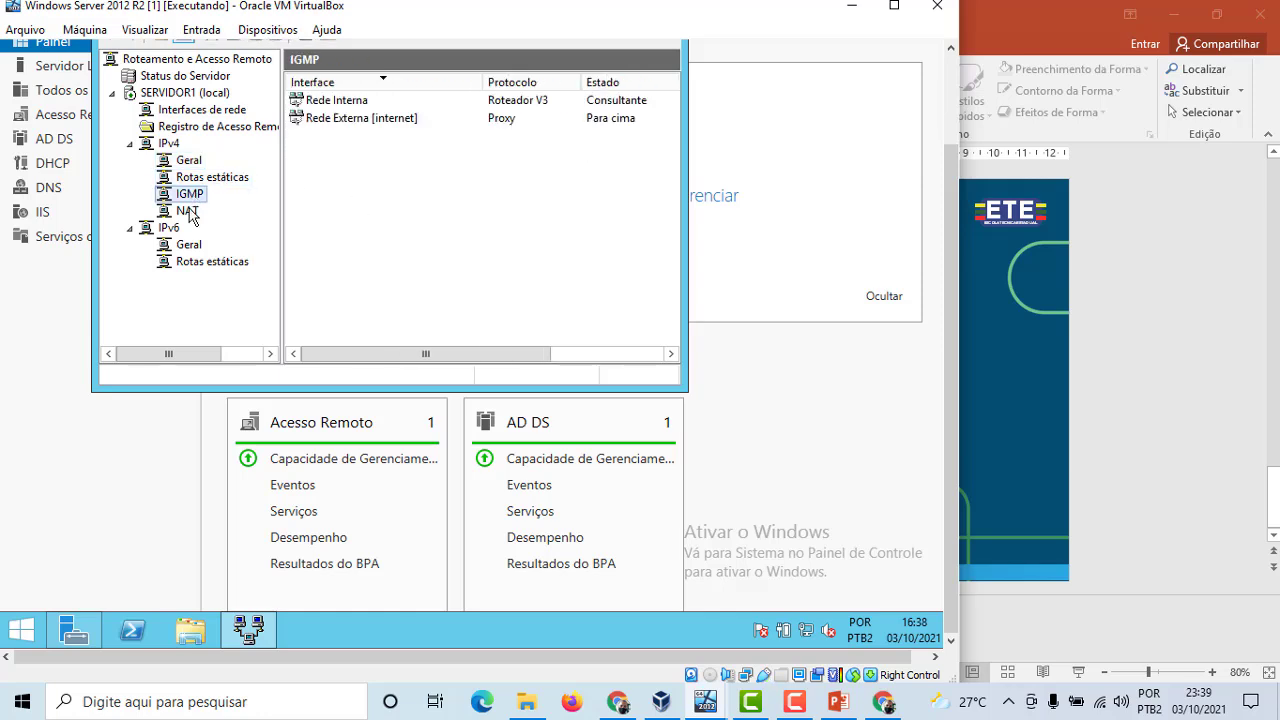
left_click(188, 211)
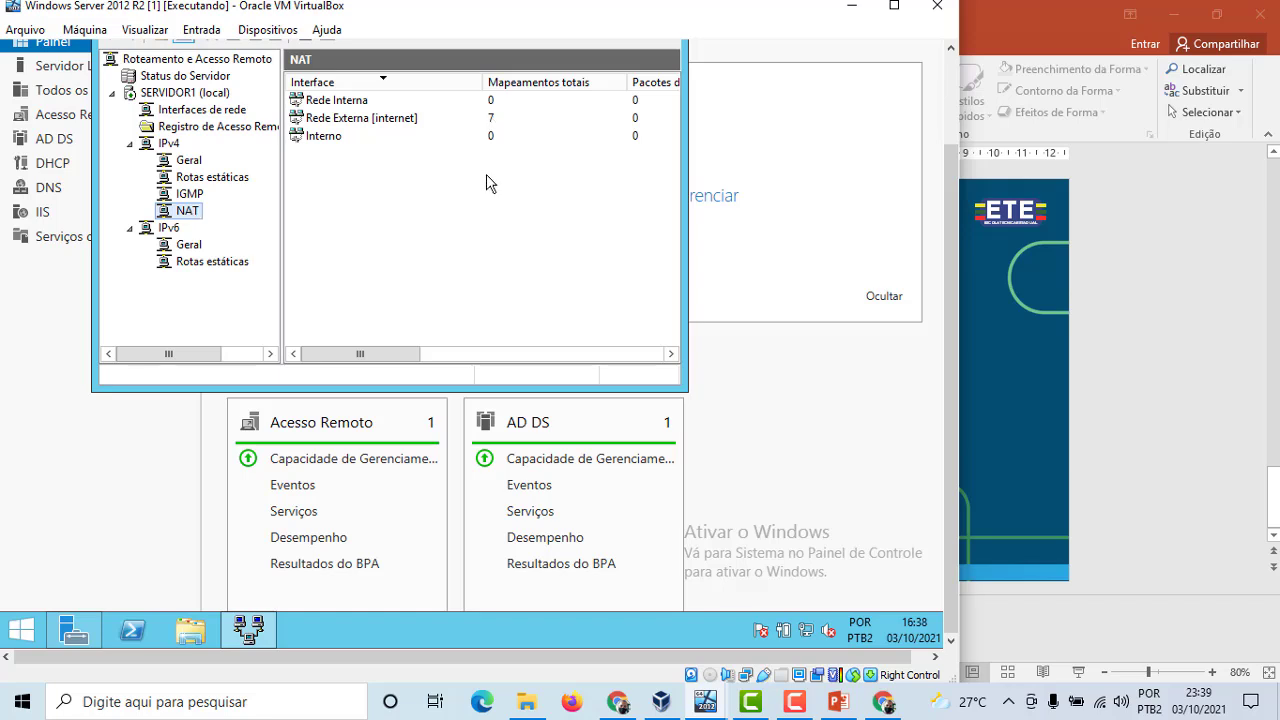
Switch to the User-1 virtual machine and close its Internet Explorer window.
left_click(660, 704)
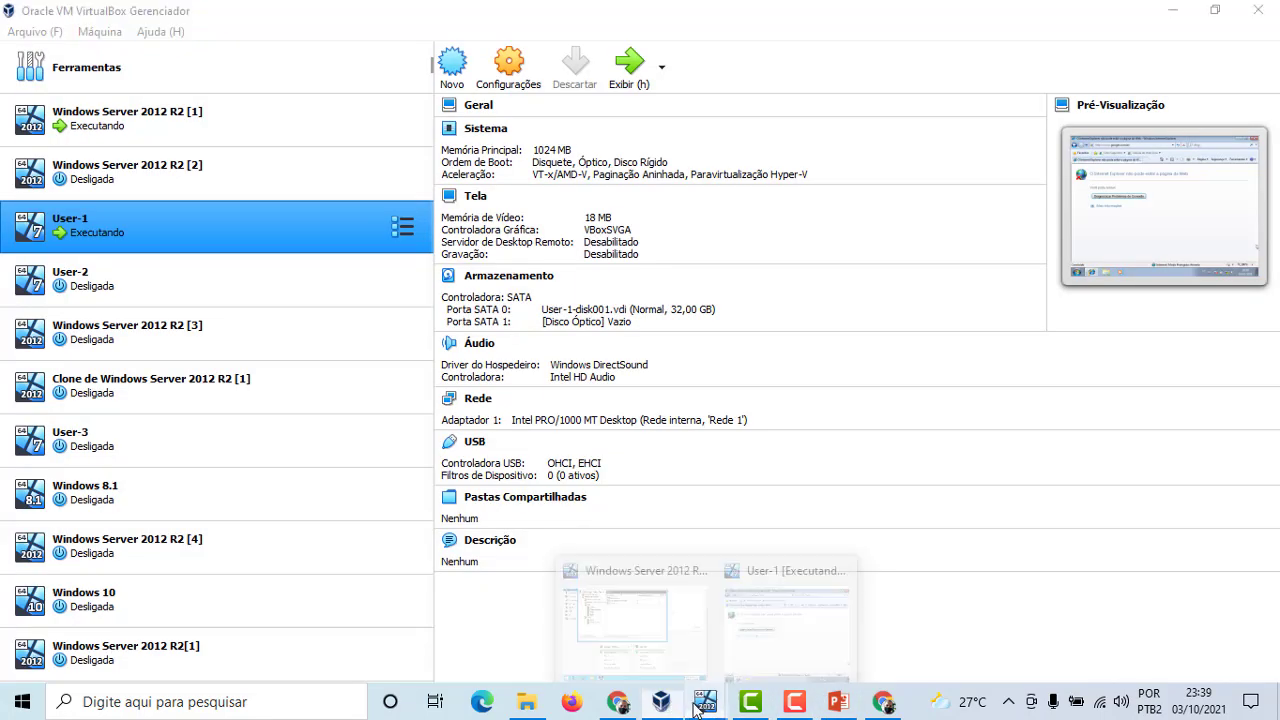
left_click(787, 612)
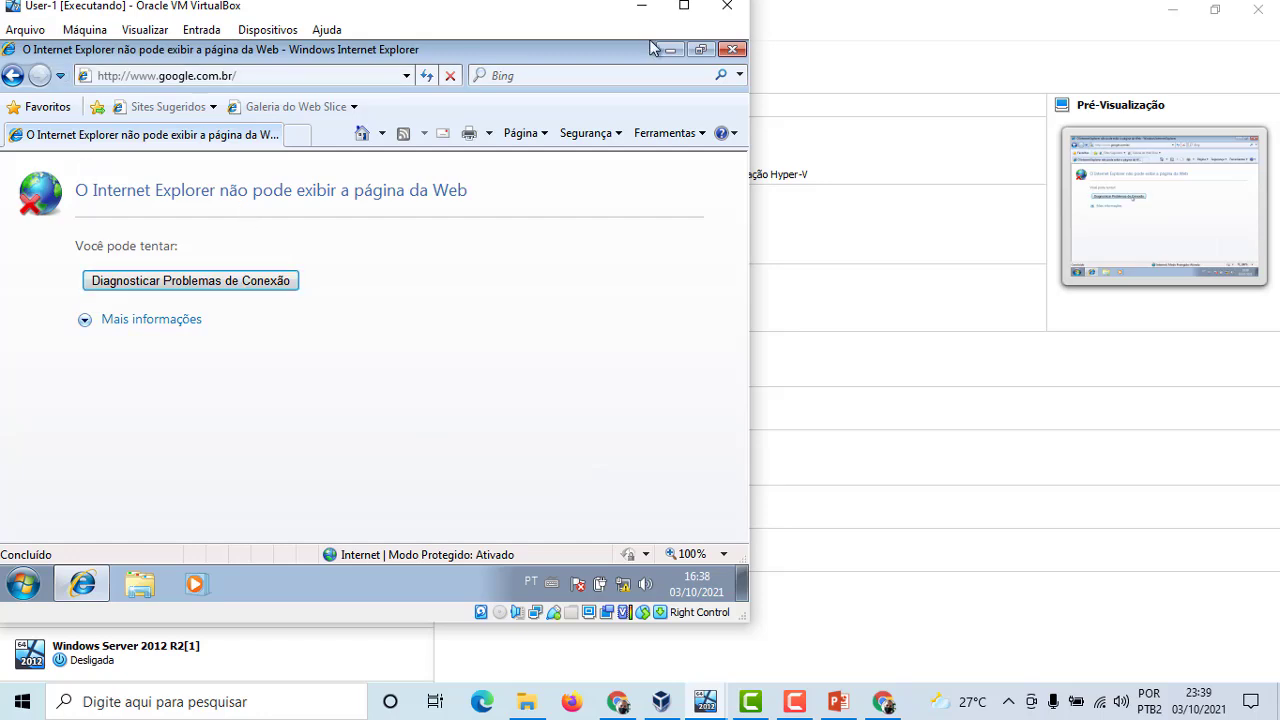
left_click(733, 49)
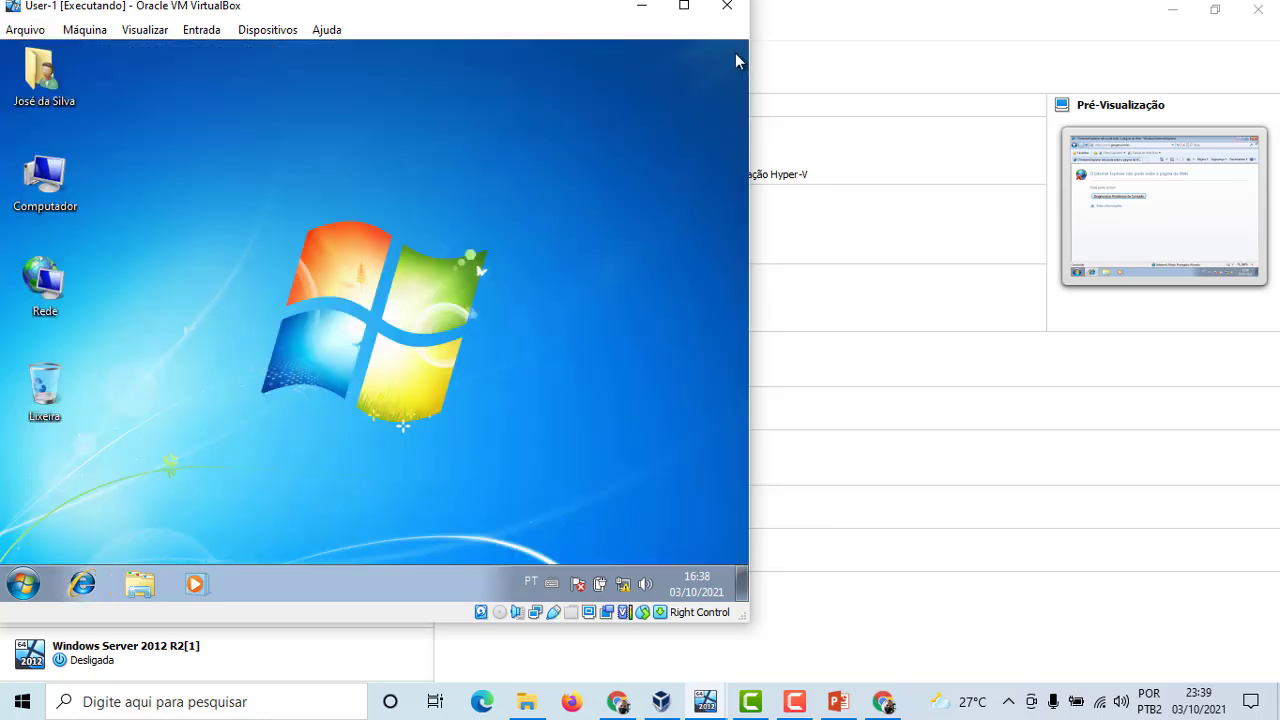
Open User-1's network adapter settings and request disabling the Conexão local adapter.
right_click(627, 588)
left_click(610, 575)
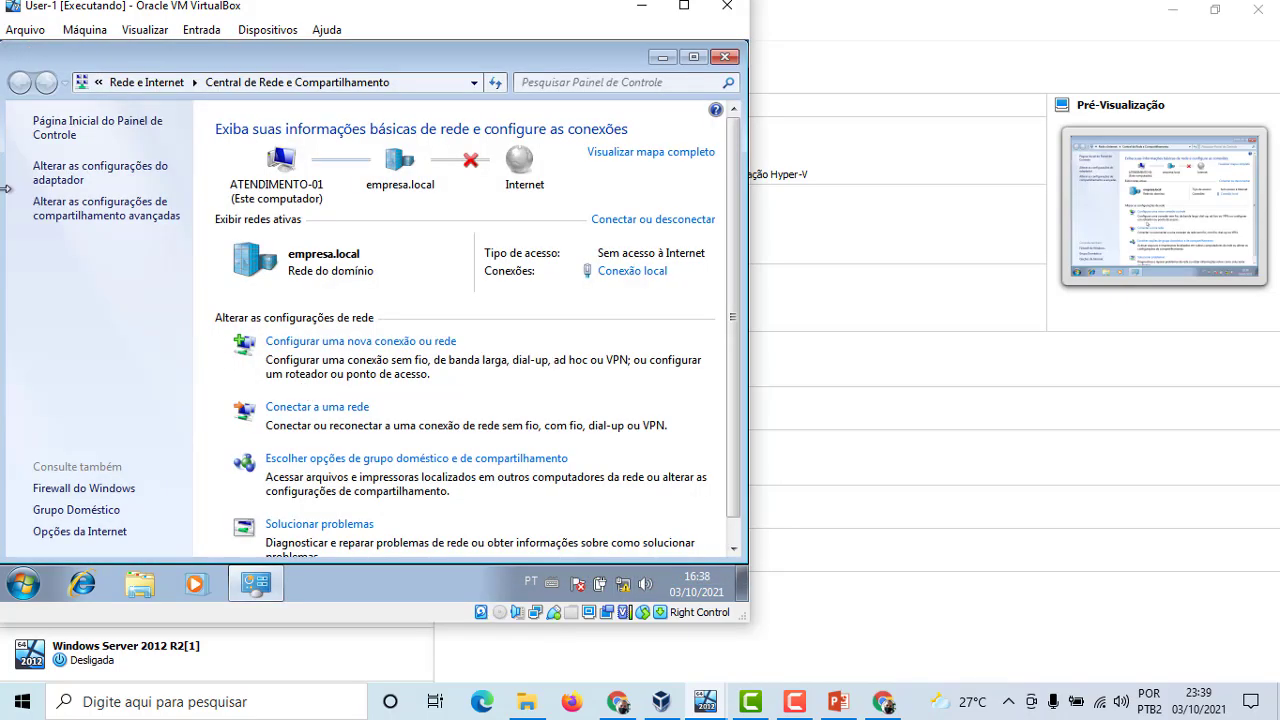
left_click(53, 180)
right_click(86, 161)
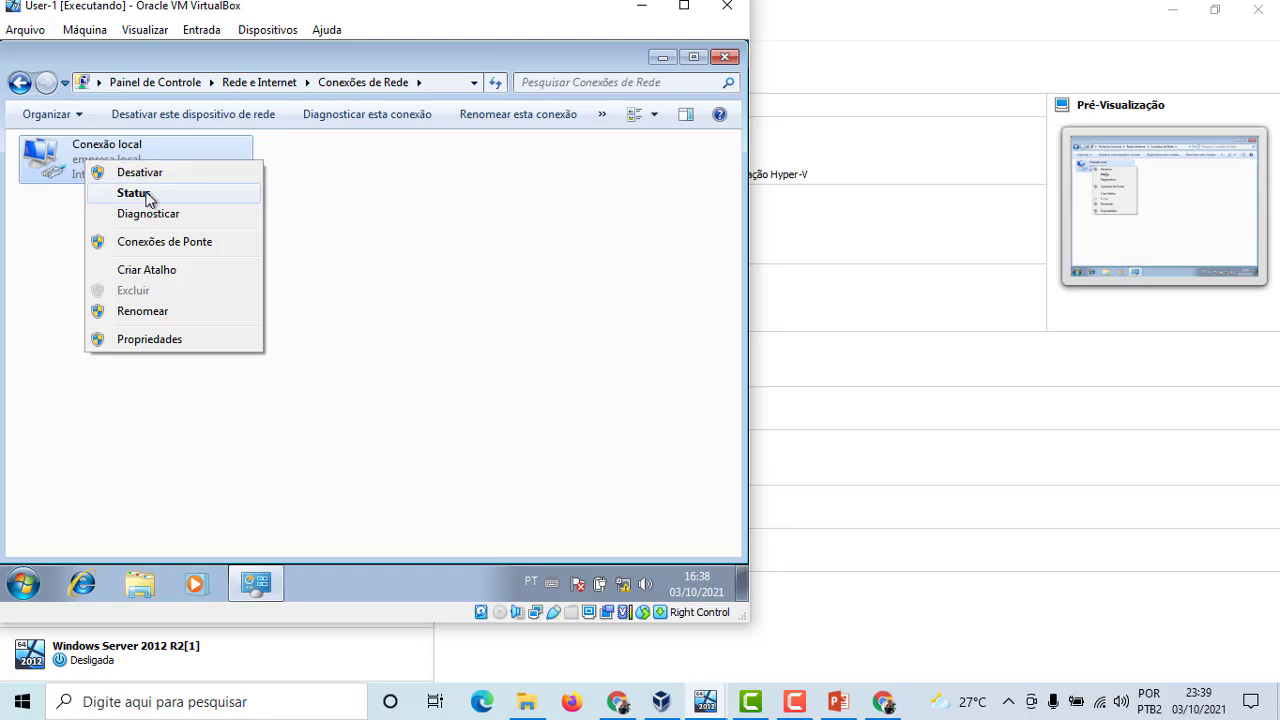
left_click(149, 174)
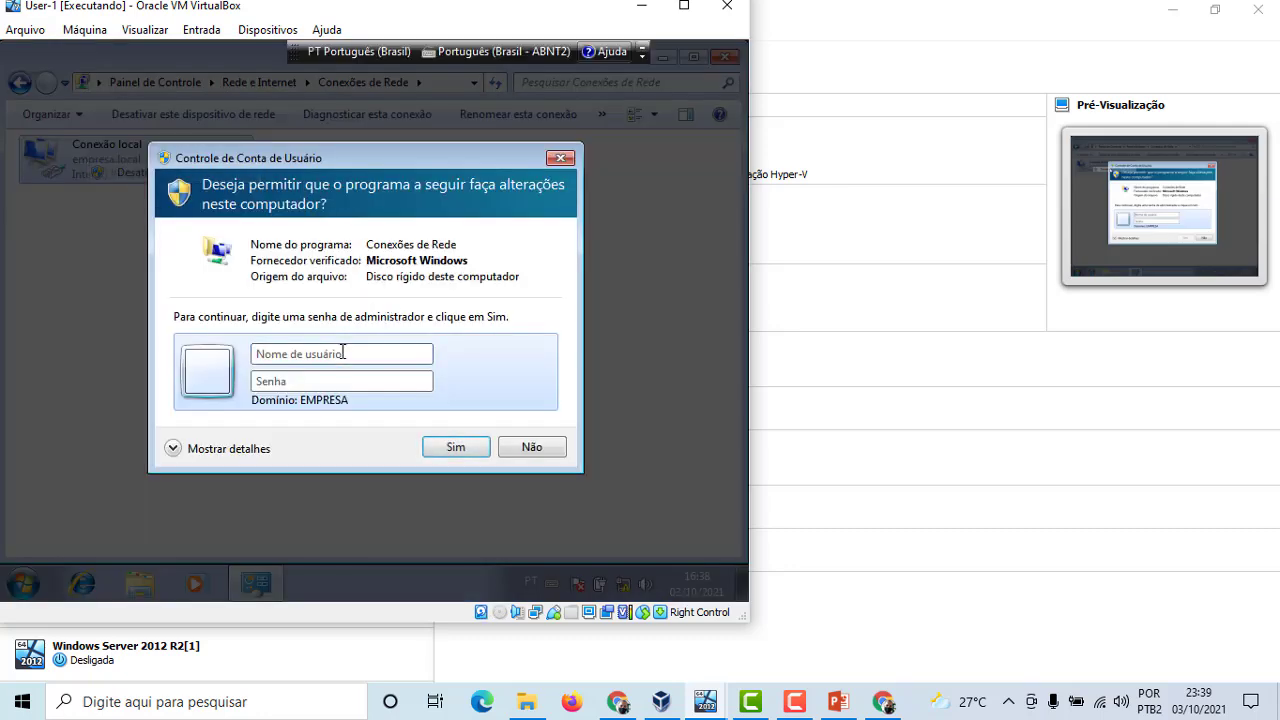
left_click(342, 353)
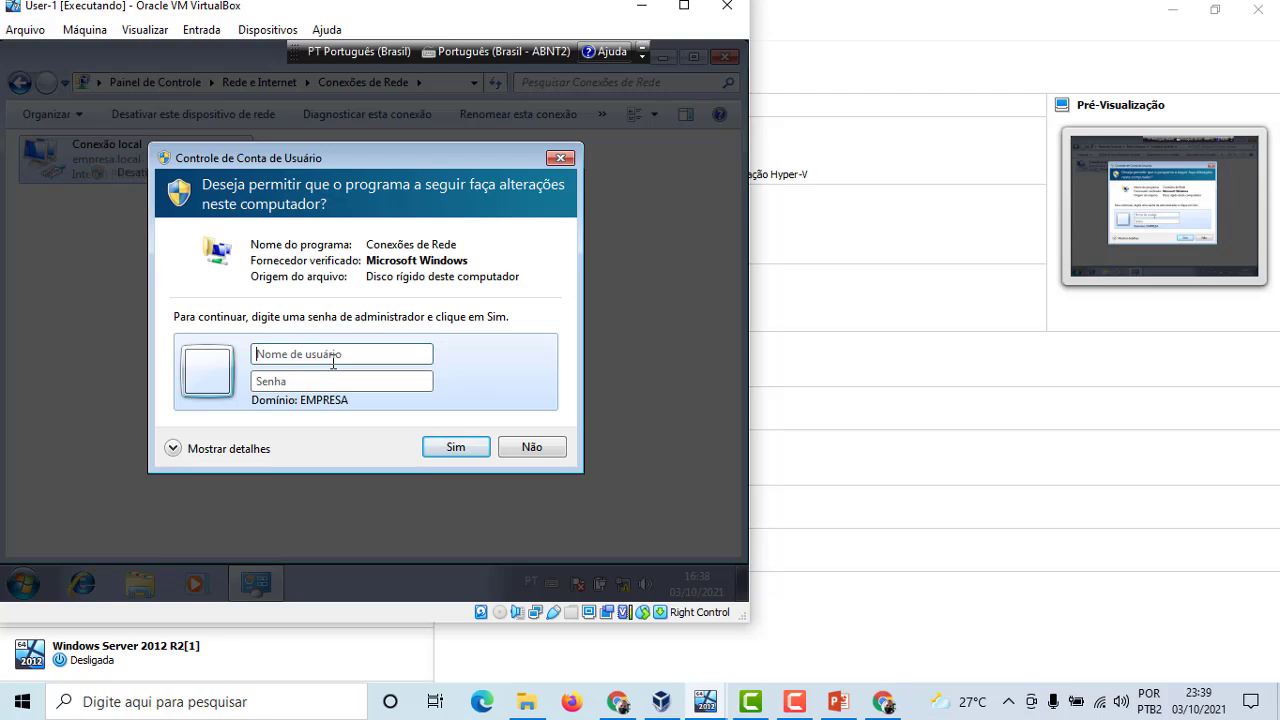
type("administrador")
left_click(340, 380)
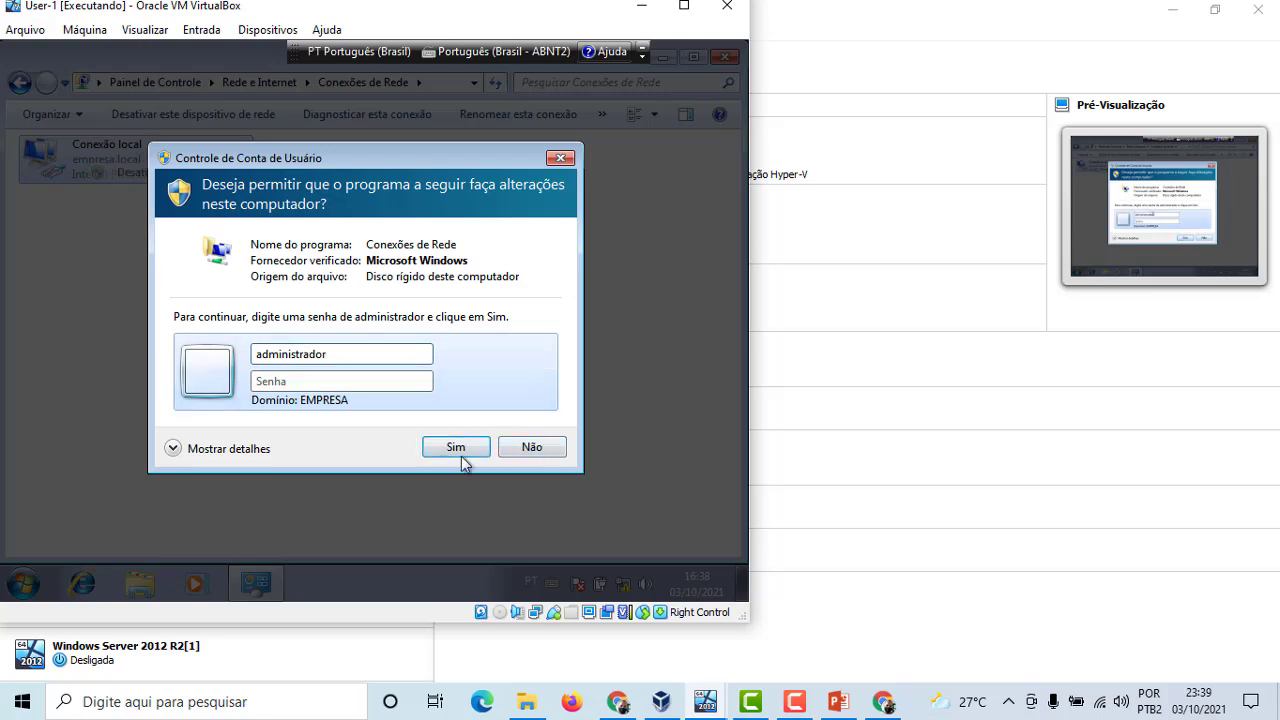
left_click(556, 449)
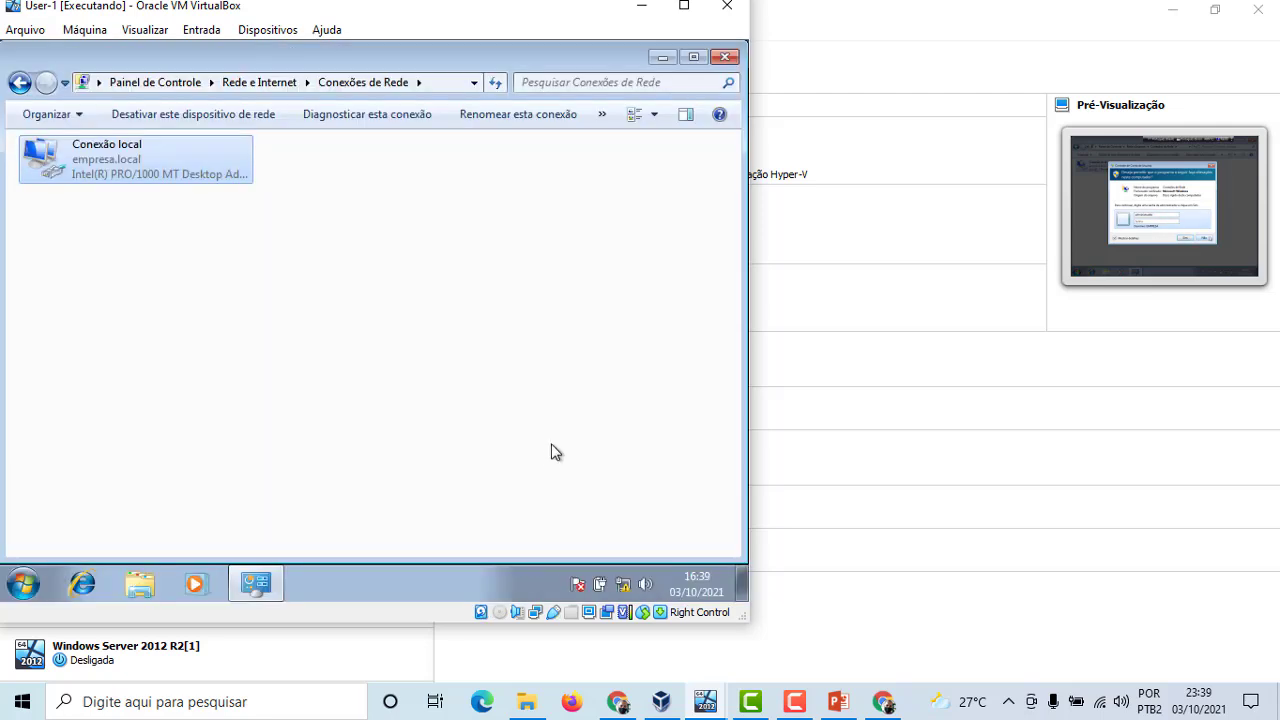
Switch to the Windows Server 2012 R2 machine and inspect the pending DirectAccess and VPN getting-started wizard, cancelling it without deploying anything.
mouse_move(707, 702)
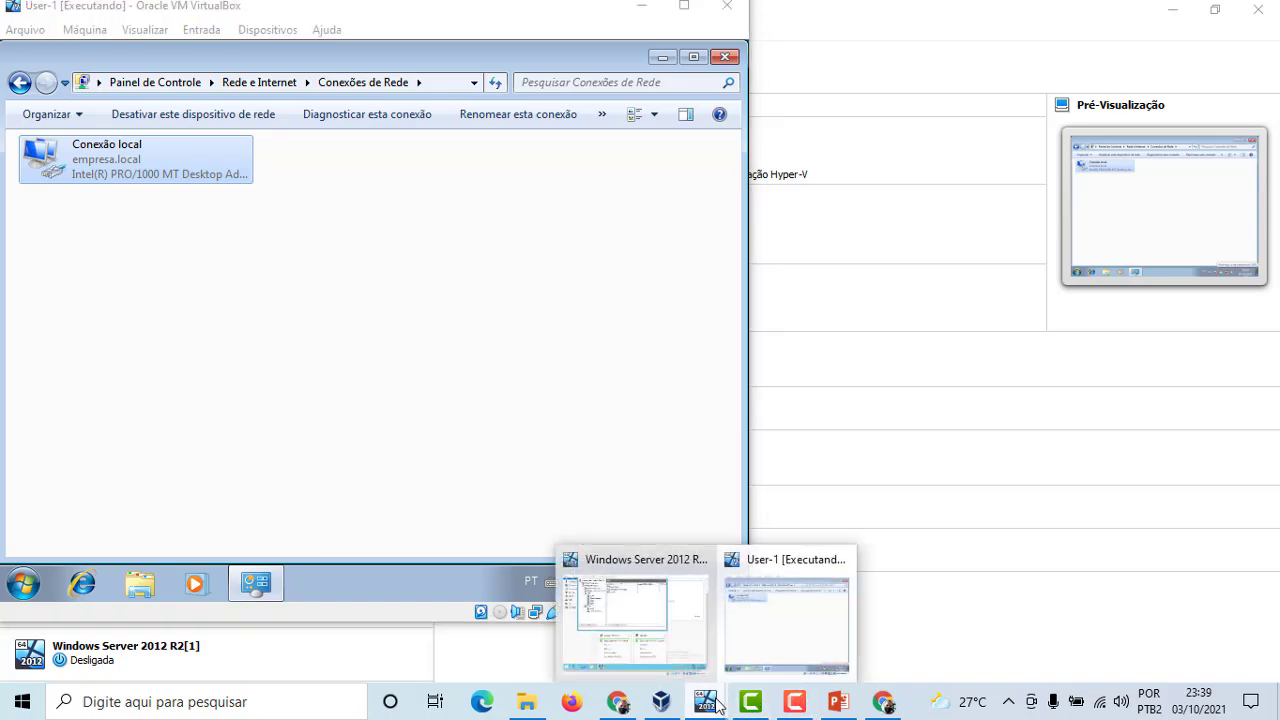
left_click(703, 660)
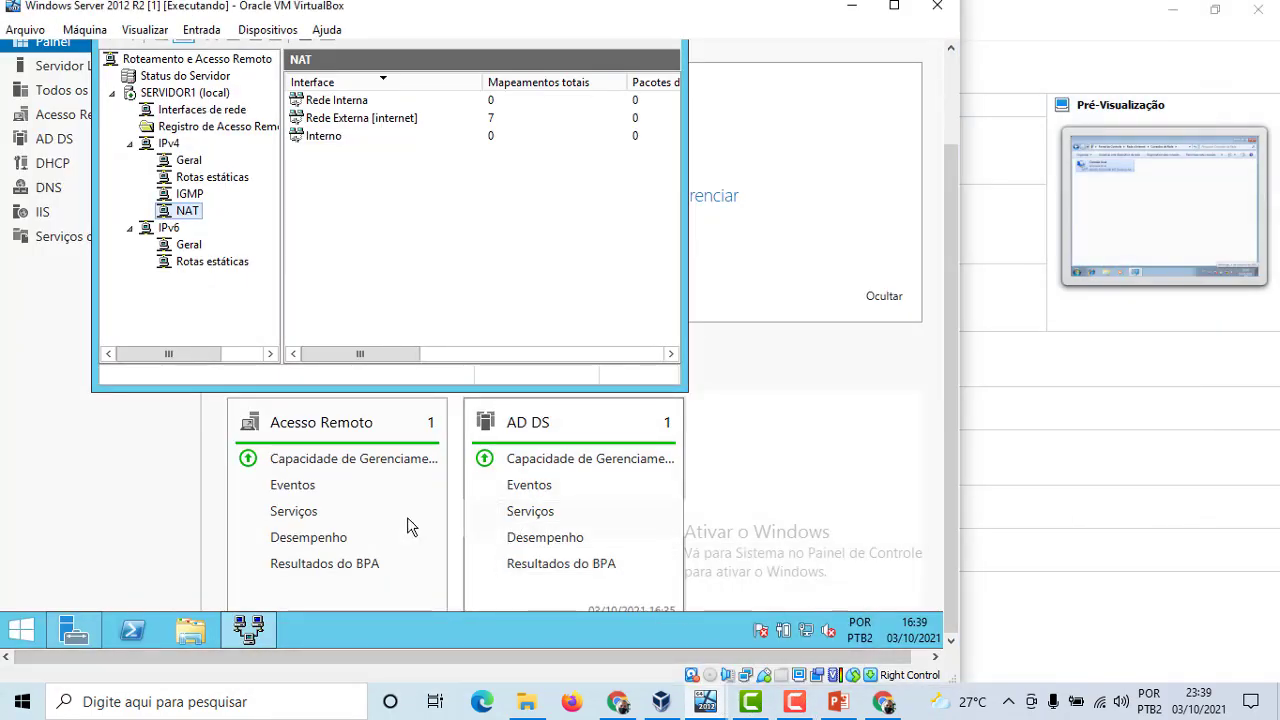
left_click(87, 625)
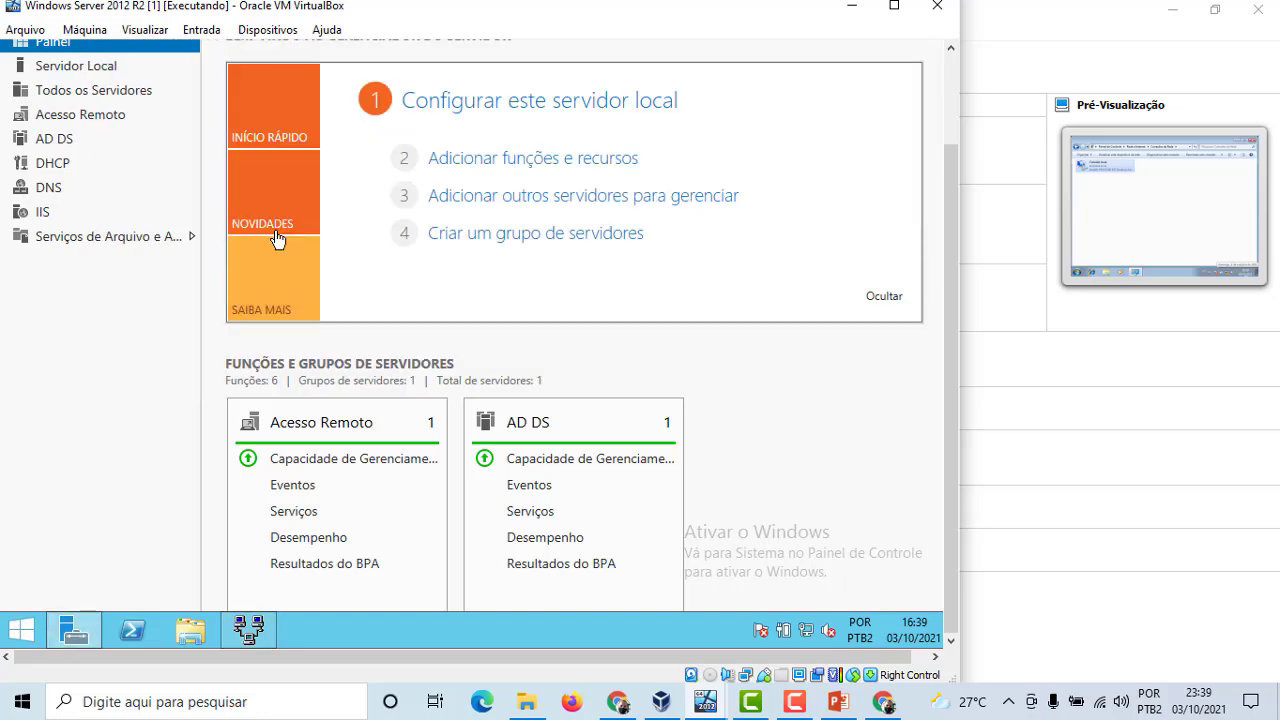
scroll(958, 165, "up", 1)
scroll(958, 165, "up", 2)
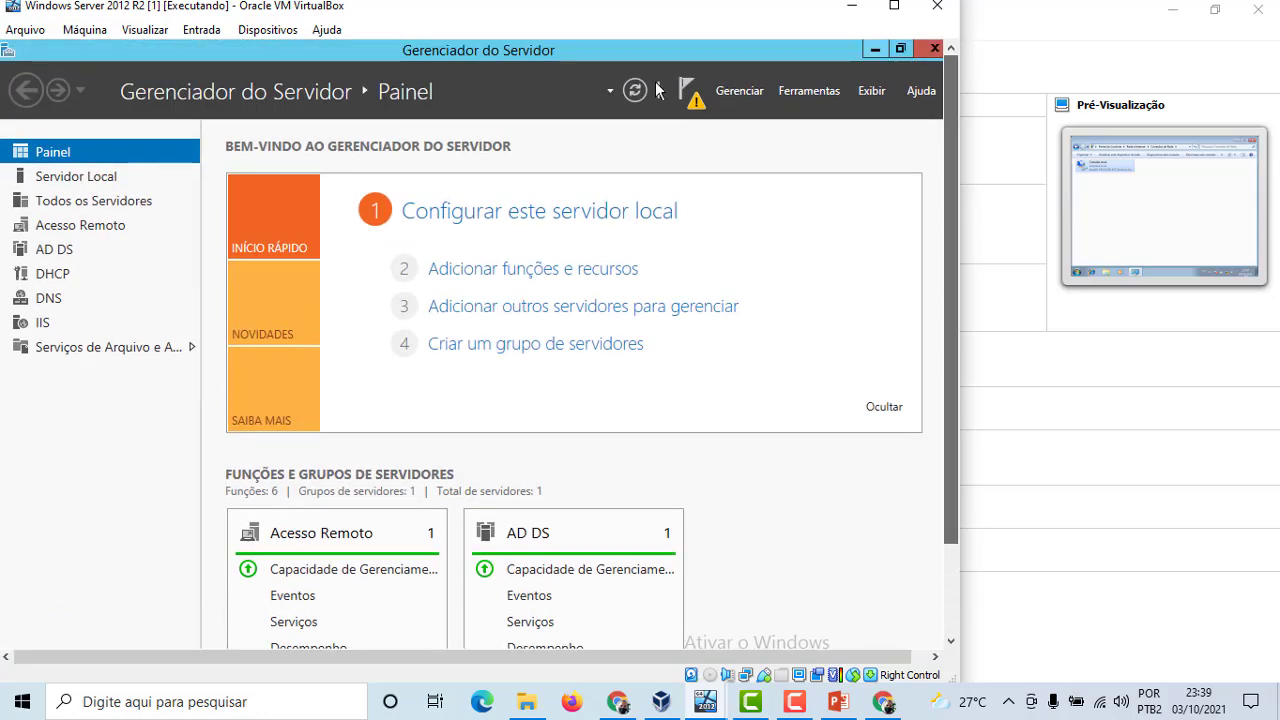
left_click(692, 100)
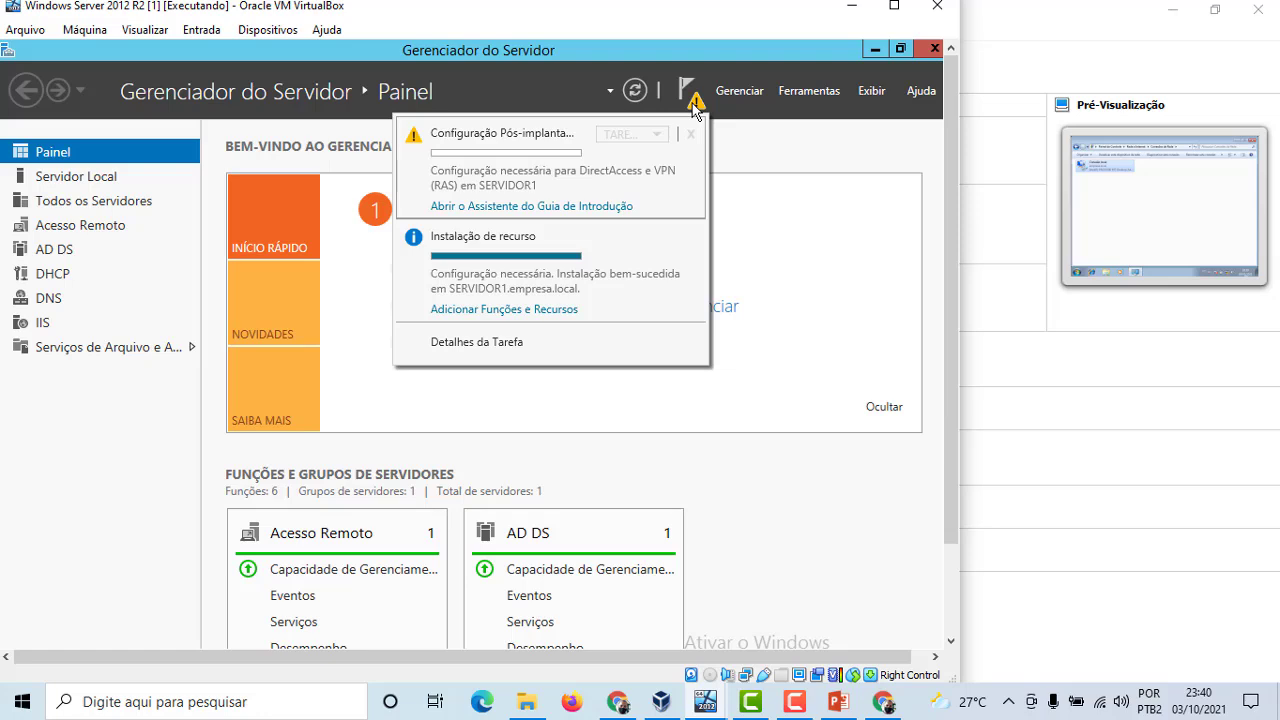
left_click(501, 207)
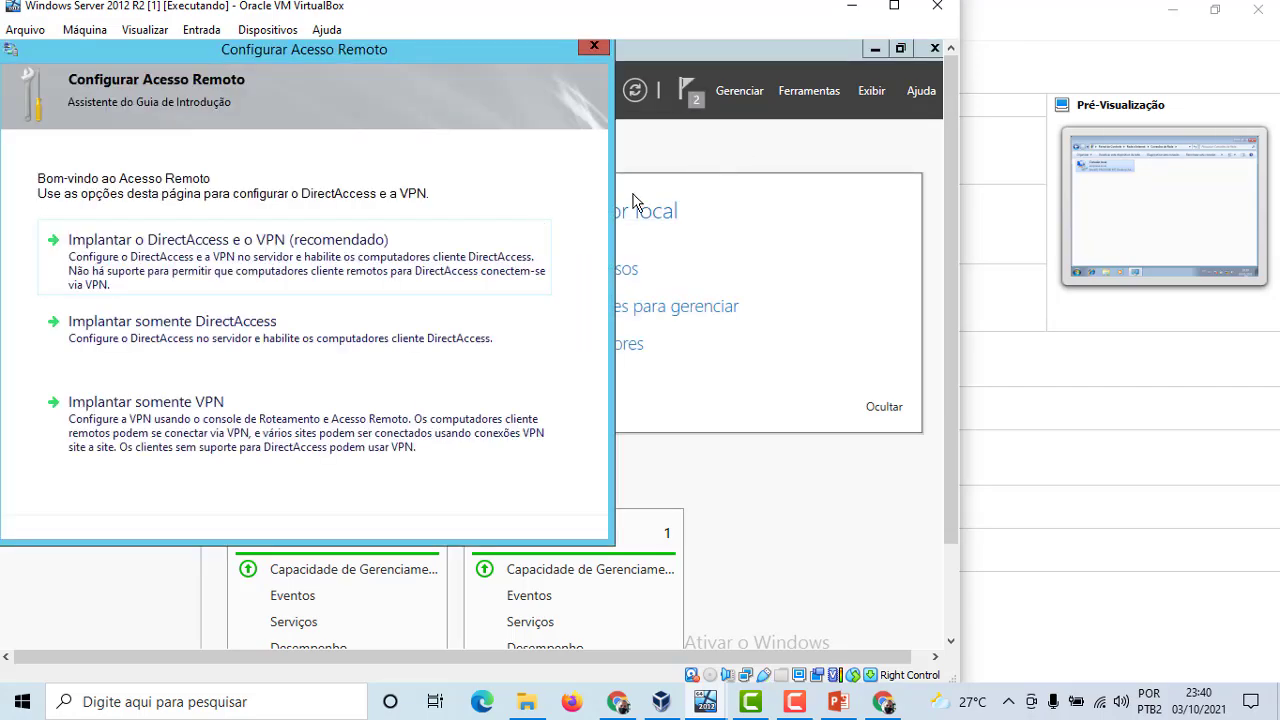
left_click(597, 49)
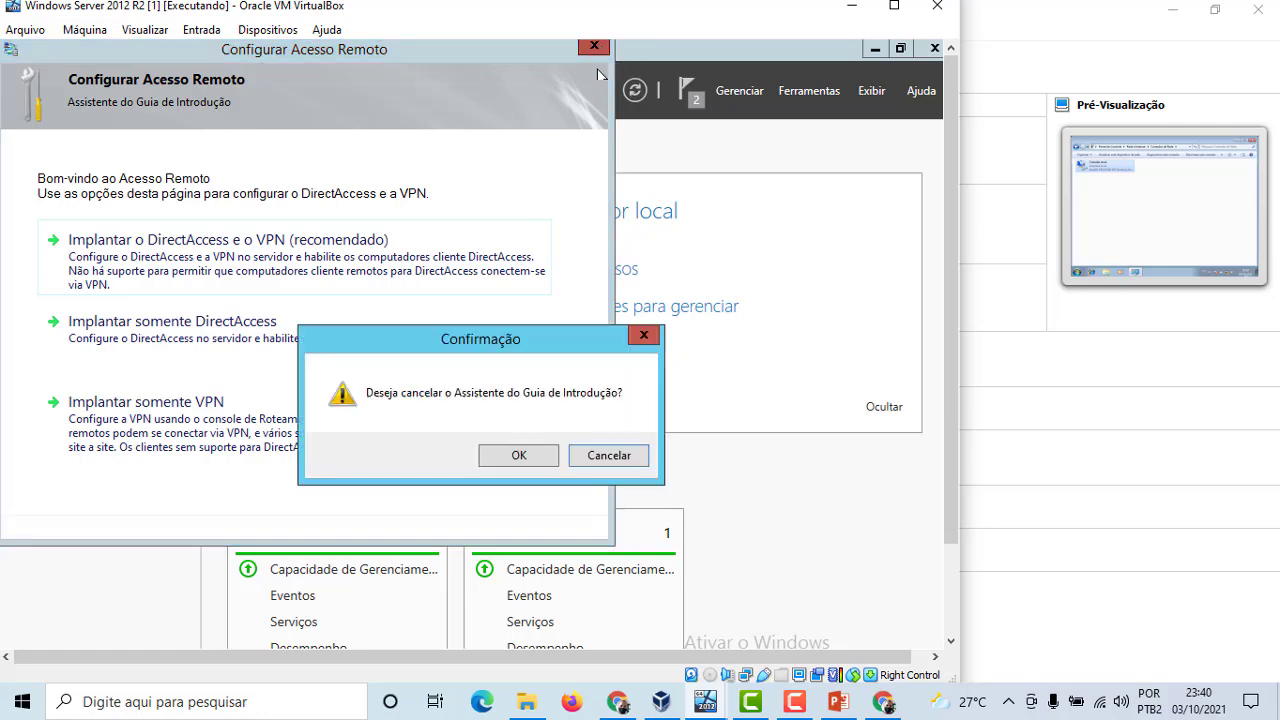
left_click(500, 460)
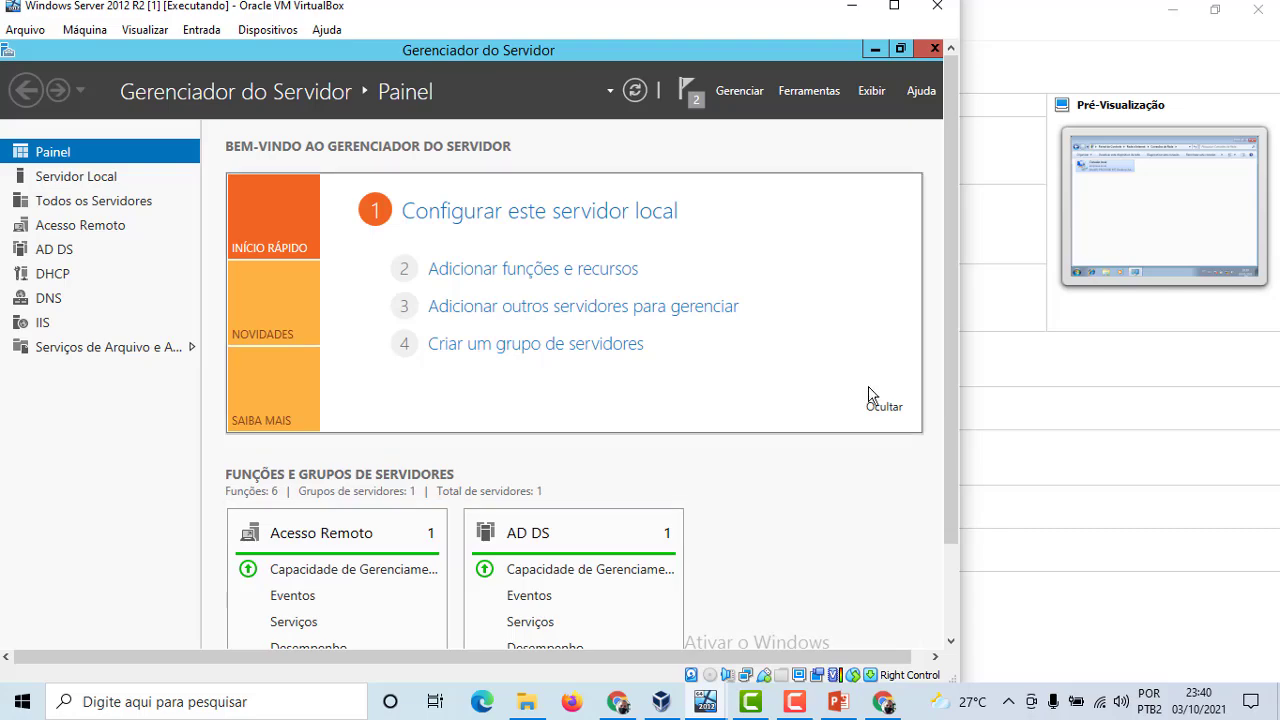
Return to the Roteamento e Acesso Remoto console and refresh SERVIDOR1 (local).
left_click_drag(957, 345, 970, 484)
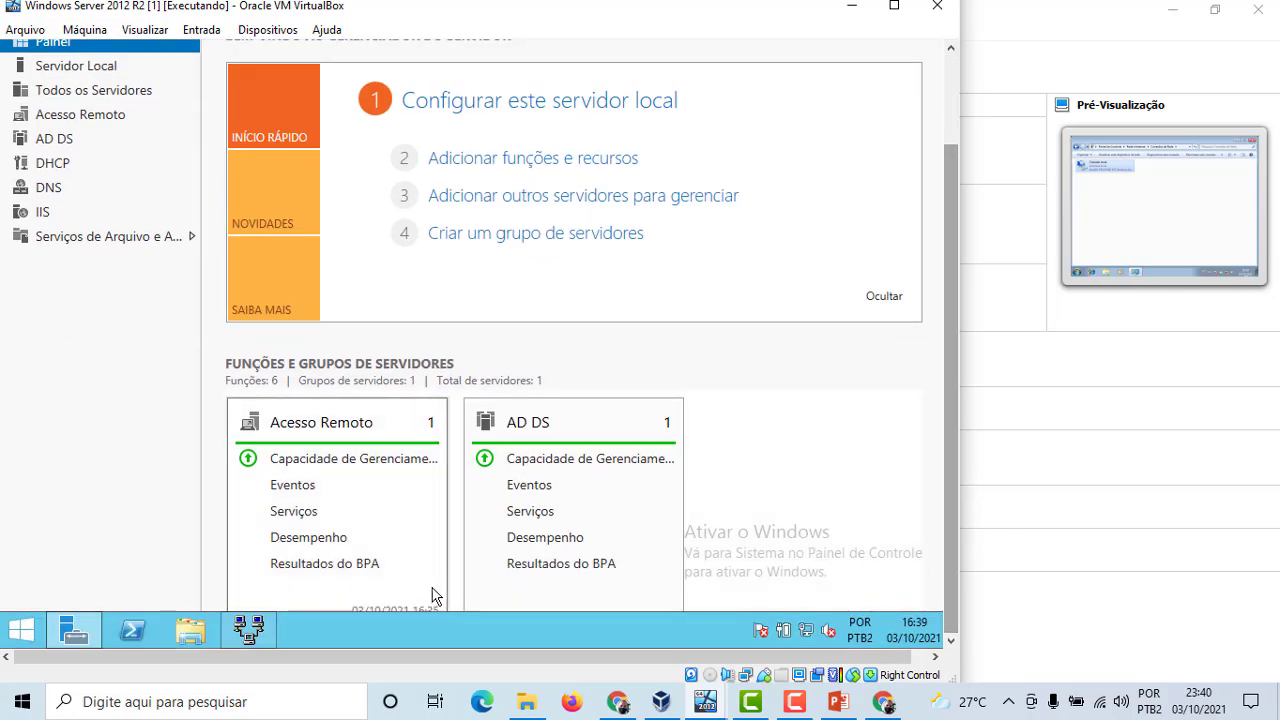
left_click(252, 630)
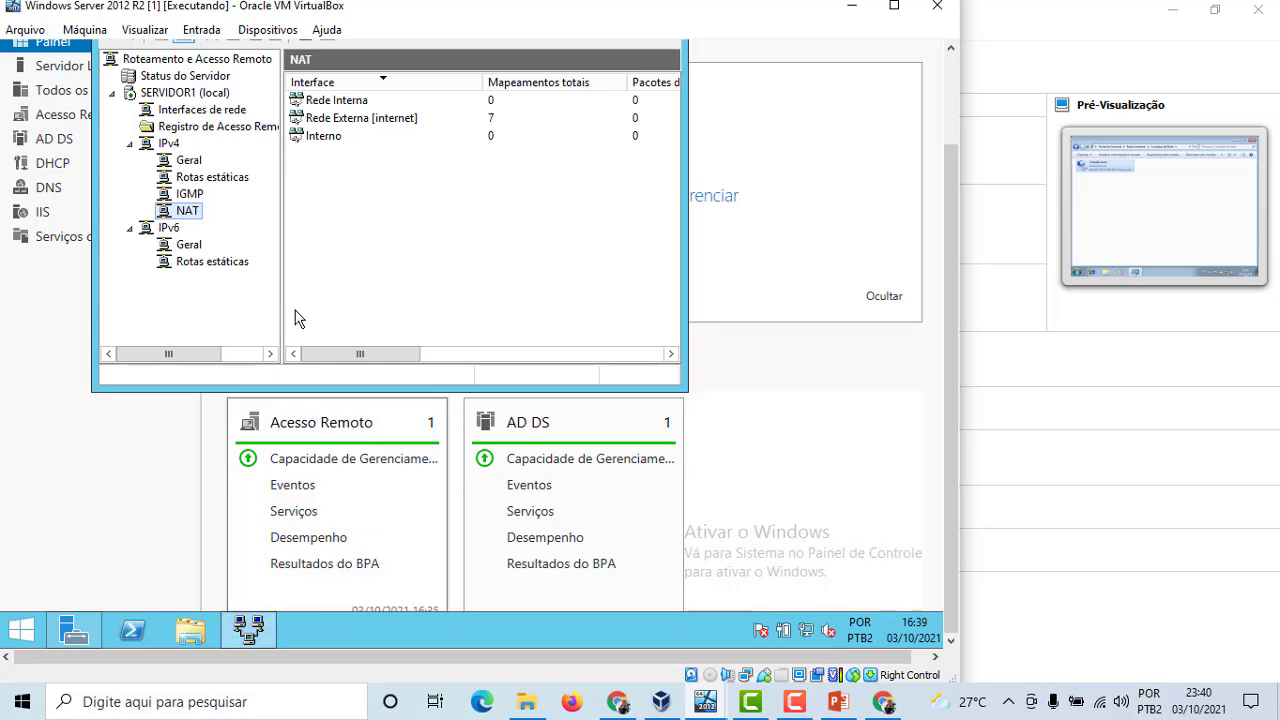
right_click(197, 97)
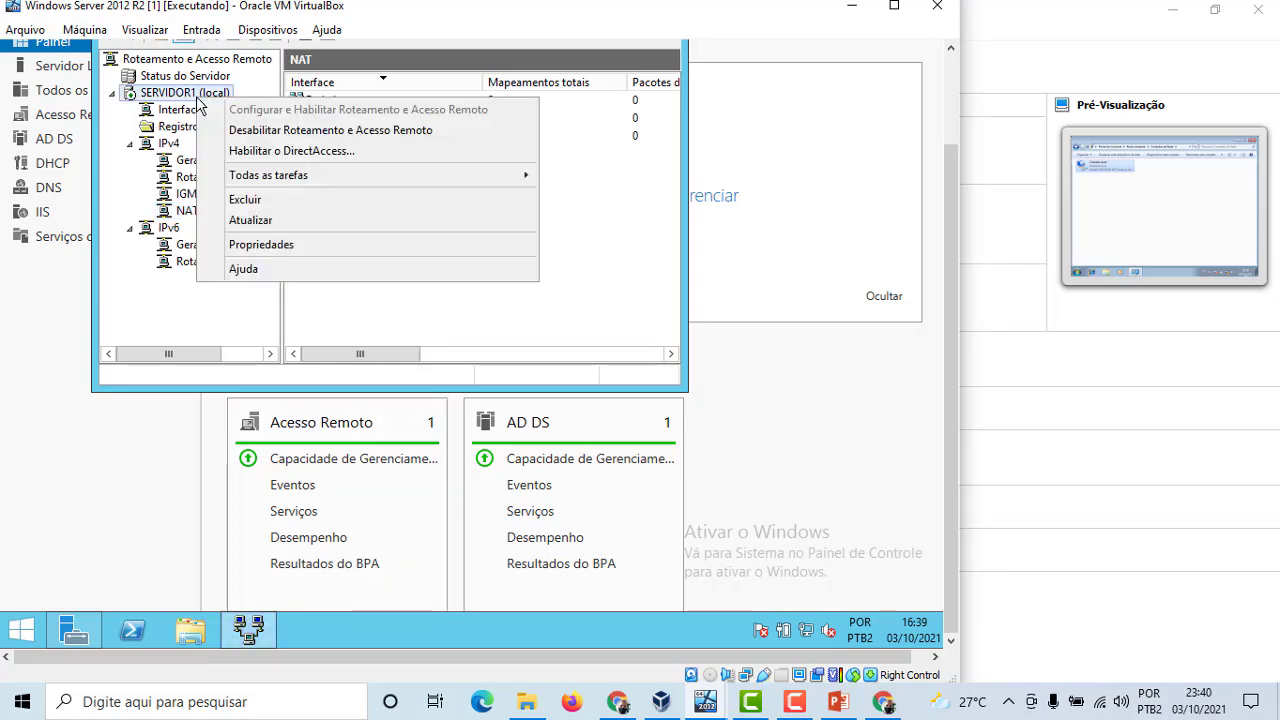
left_click(251, 220)
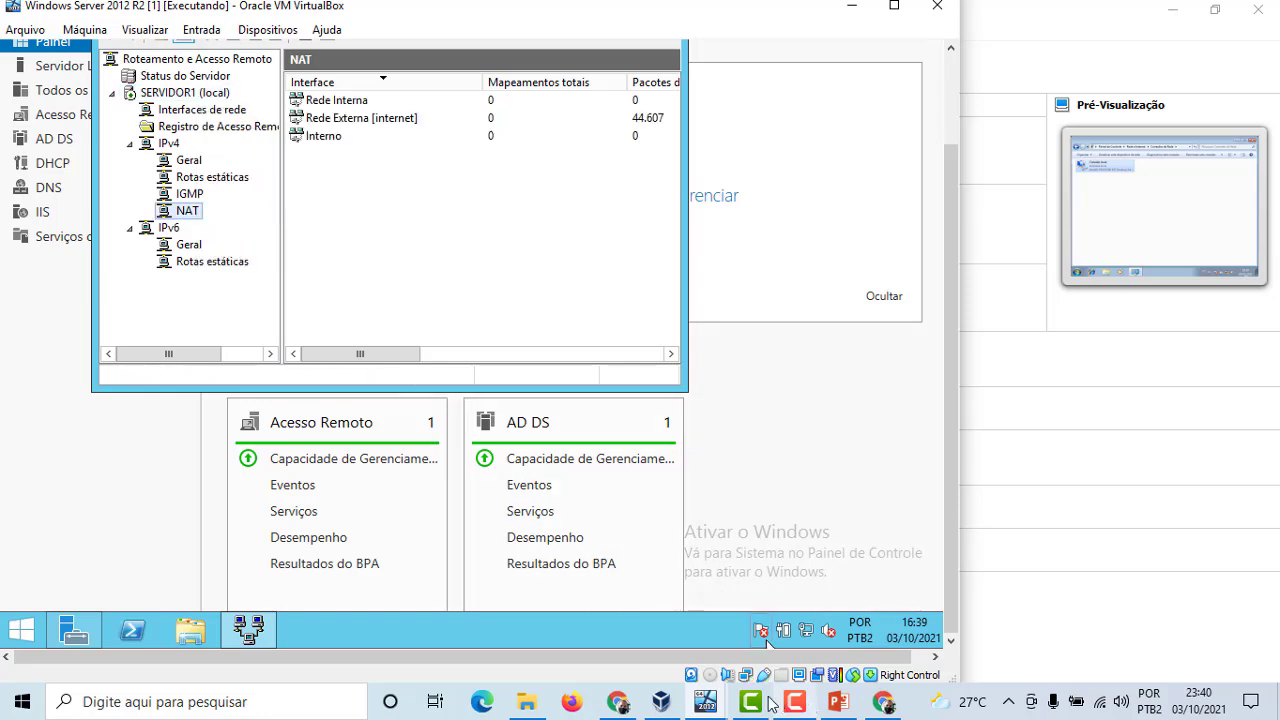
Switch to User-1 and disable the Conexão local adapter, authorizing it with the user name administrador and the account password.
mouse_move(722, 704)
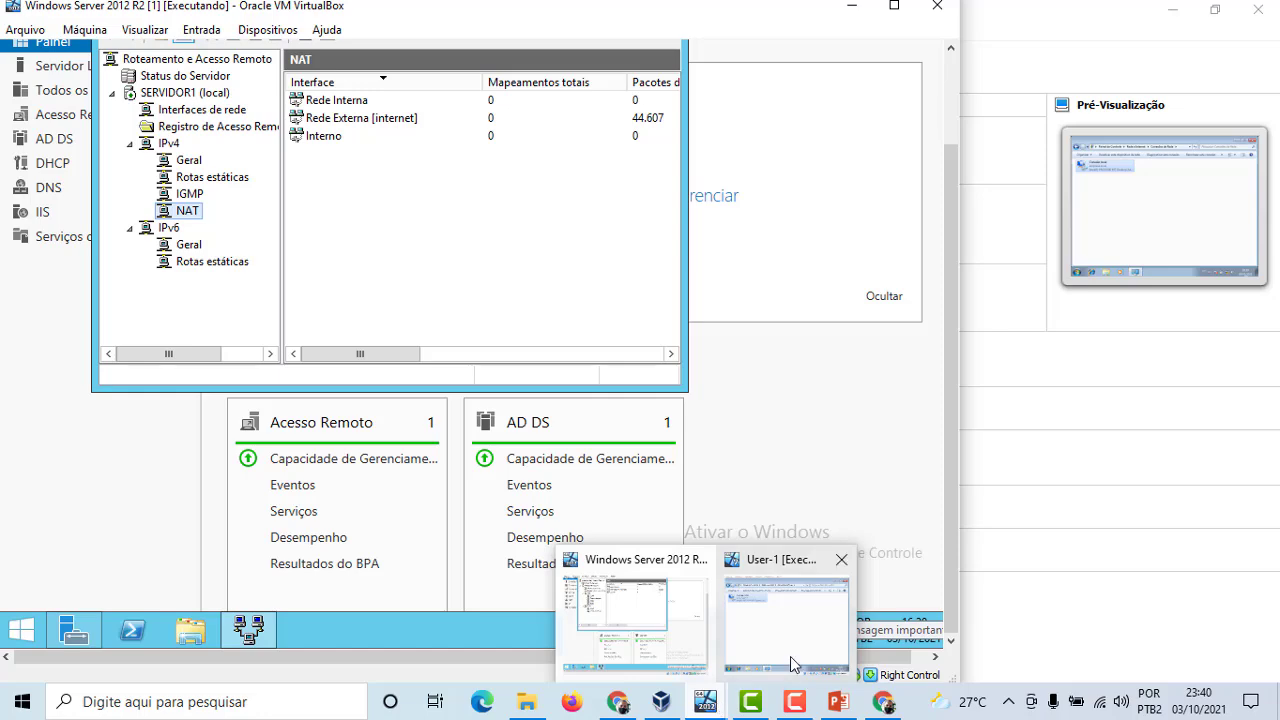
left_click(760, 640)
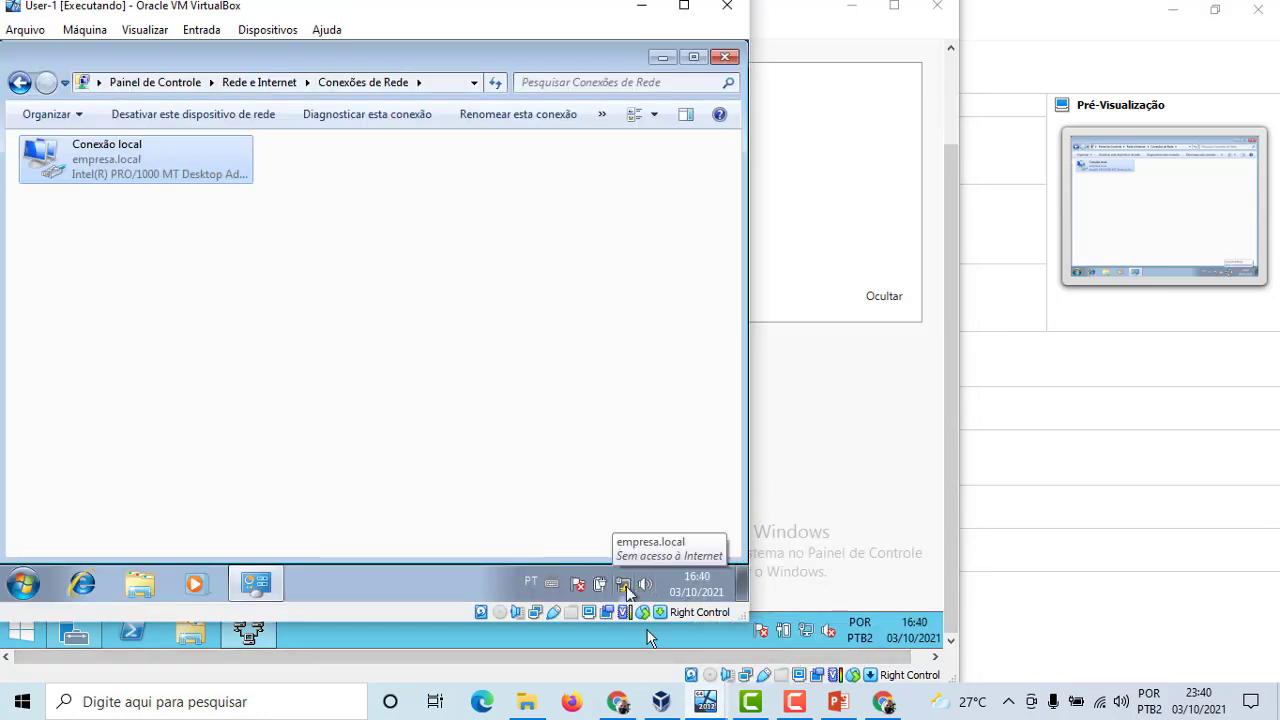
right_click(205, 161)
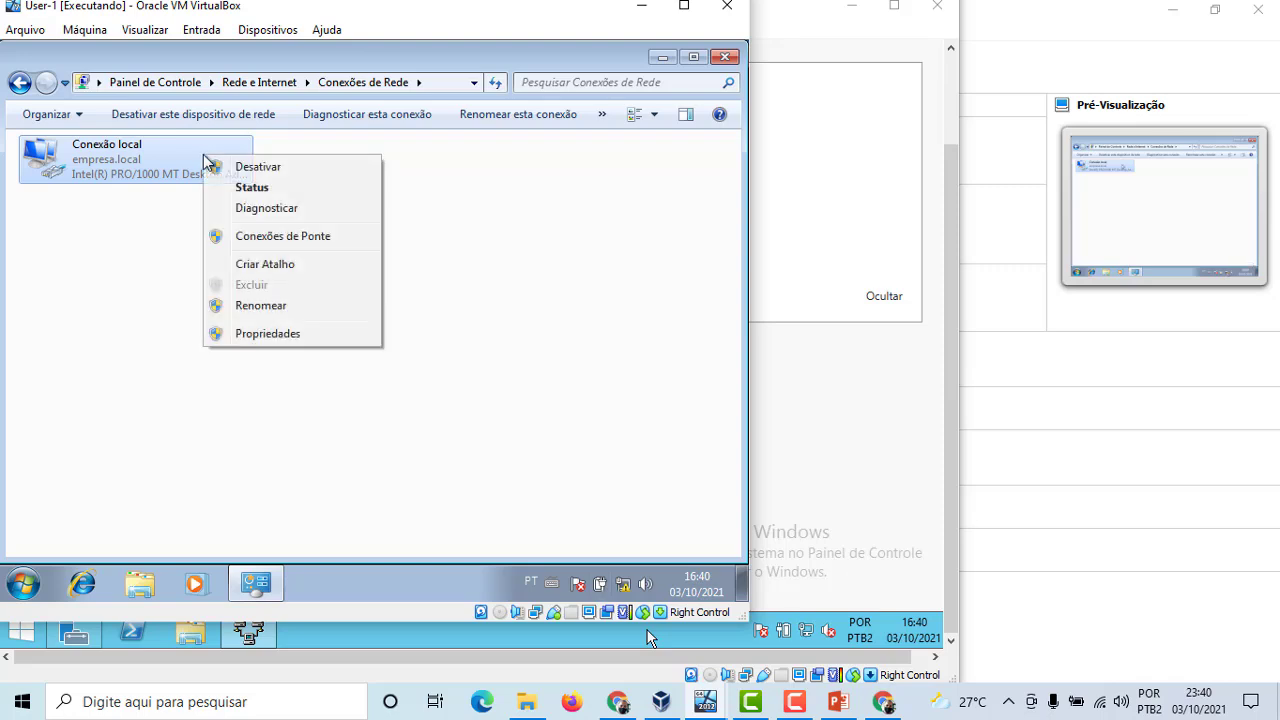
left_click(268, 167)
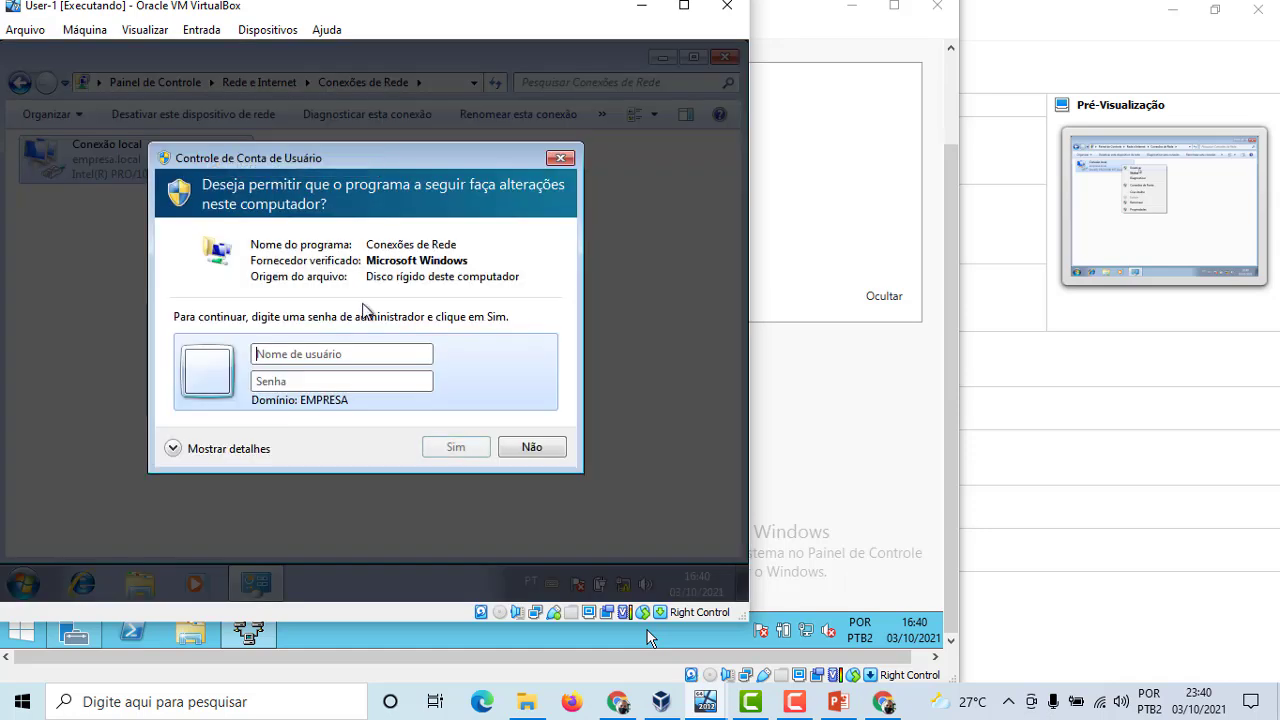
type("admin")
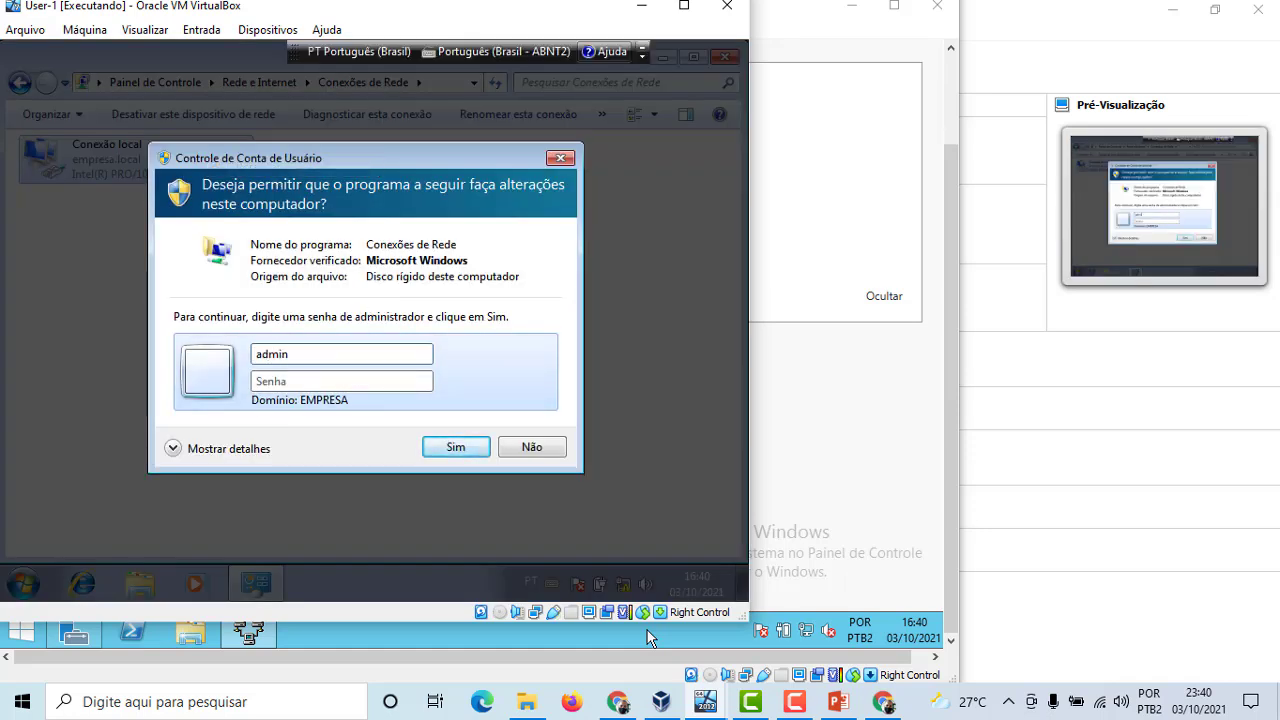
type("istrador")
key("Tab")
type("••••••••")
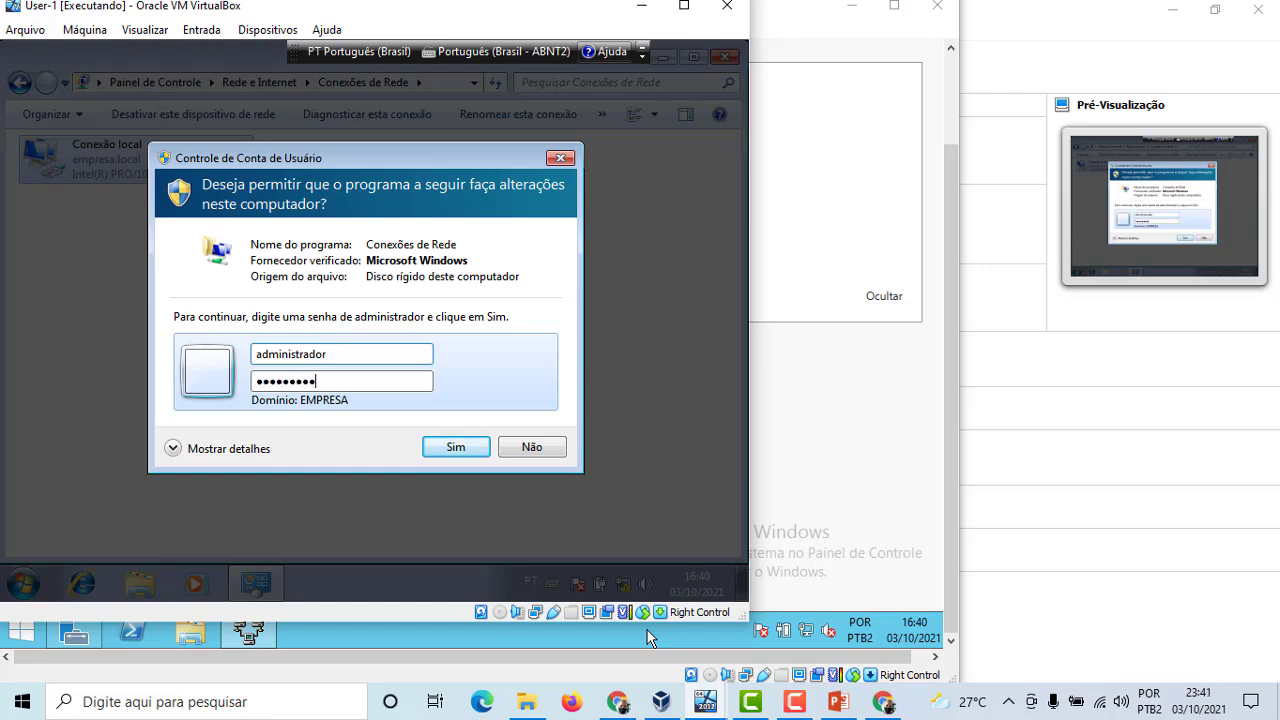
type("•")
key("Return")
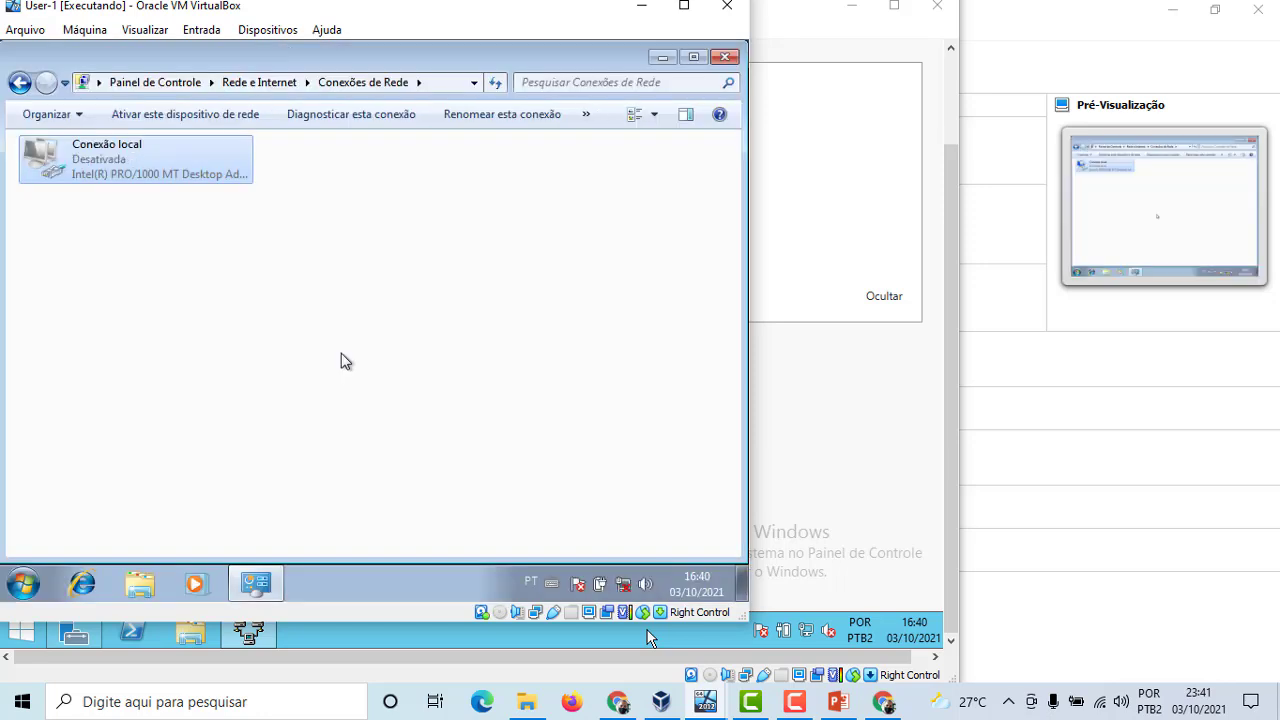
Re-enable User-1's Conexão local adapter, authorizing it with the user name administrador and the account password.
right_click(113, 167)
left_click(158, 173)
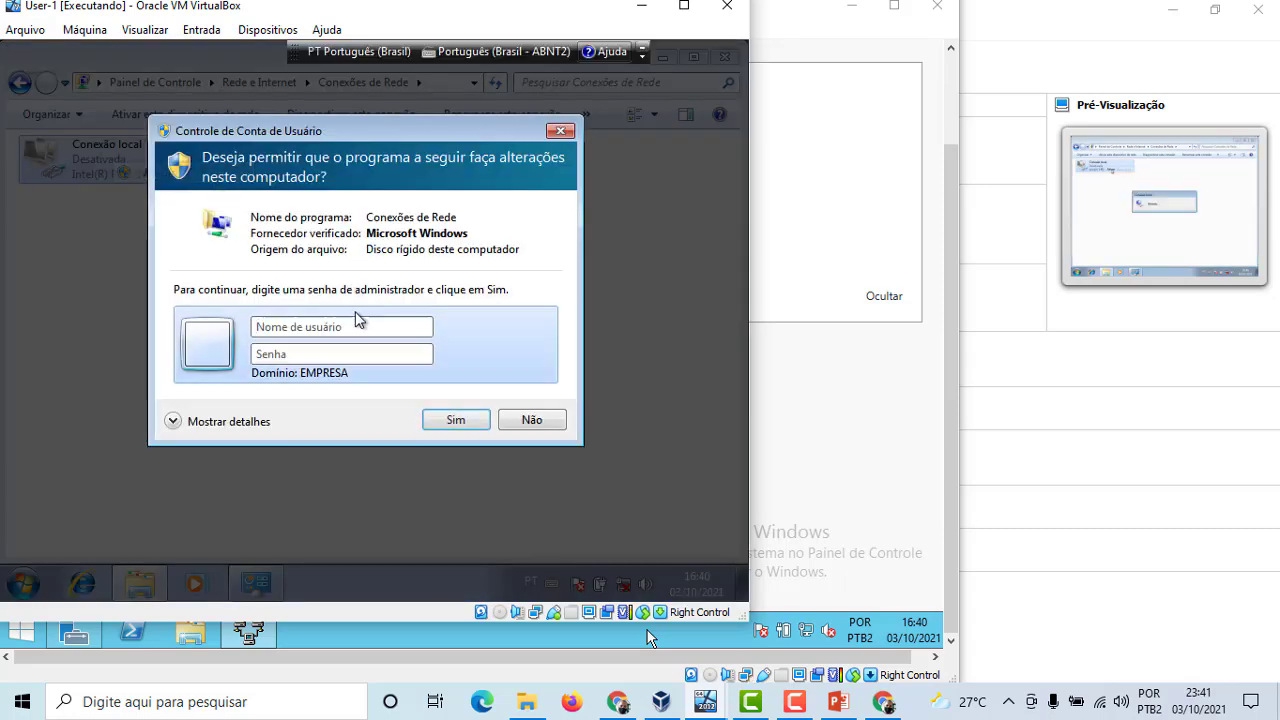
type("ad")
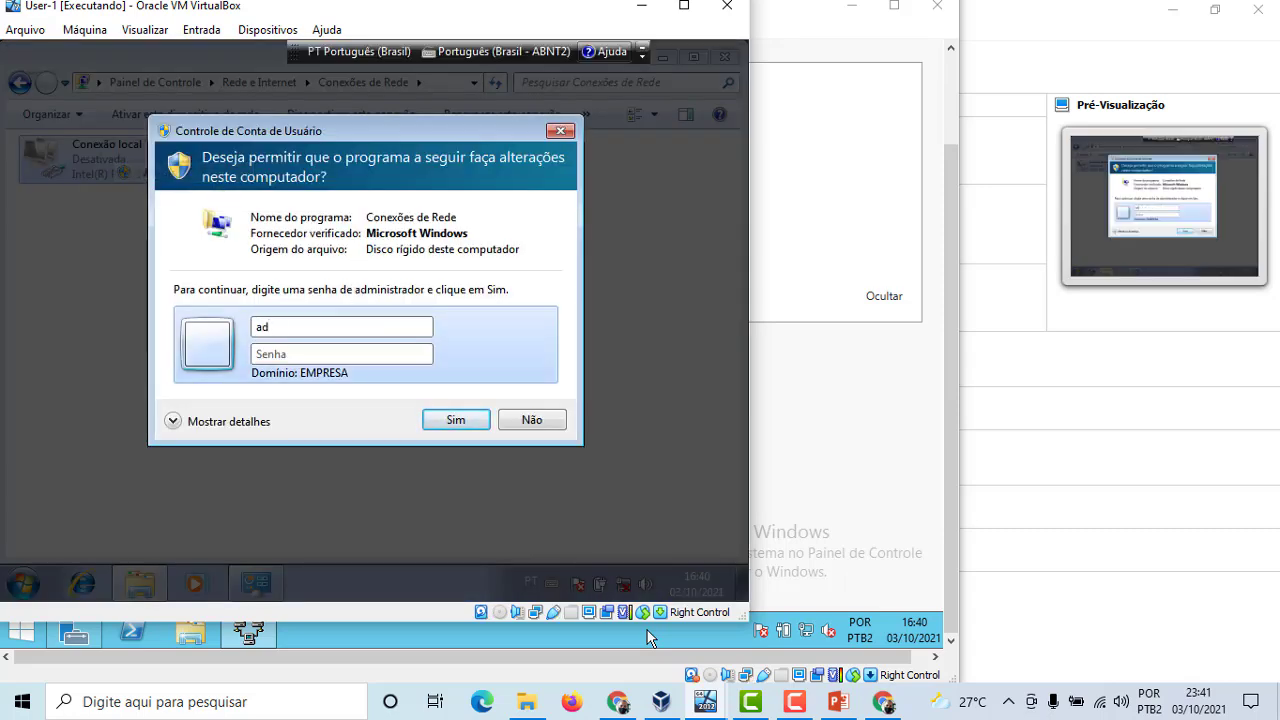
type("ministrador")
key("Tab")
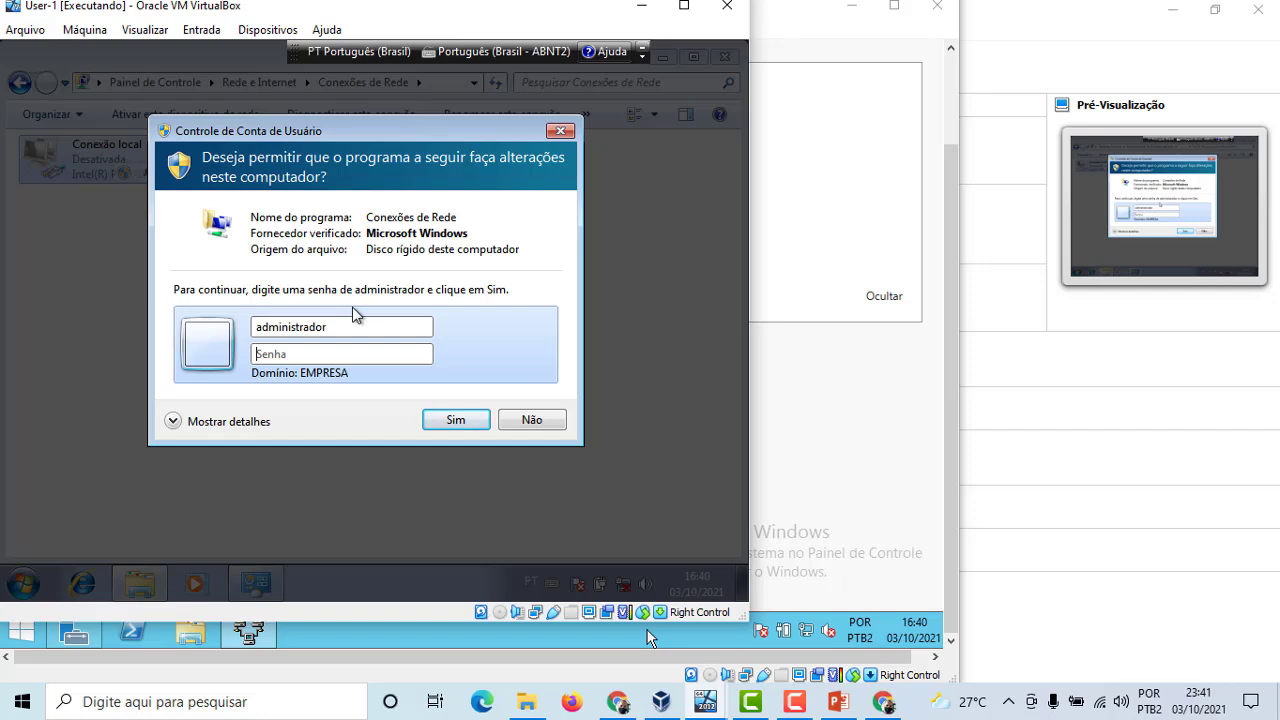
type("•••••••••")
key("Return")
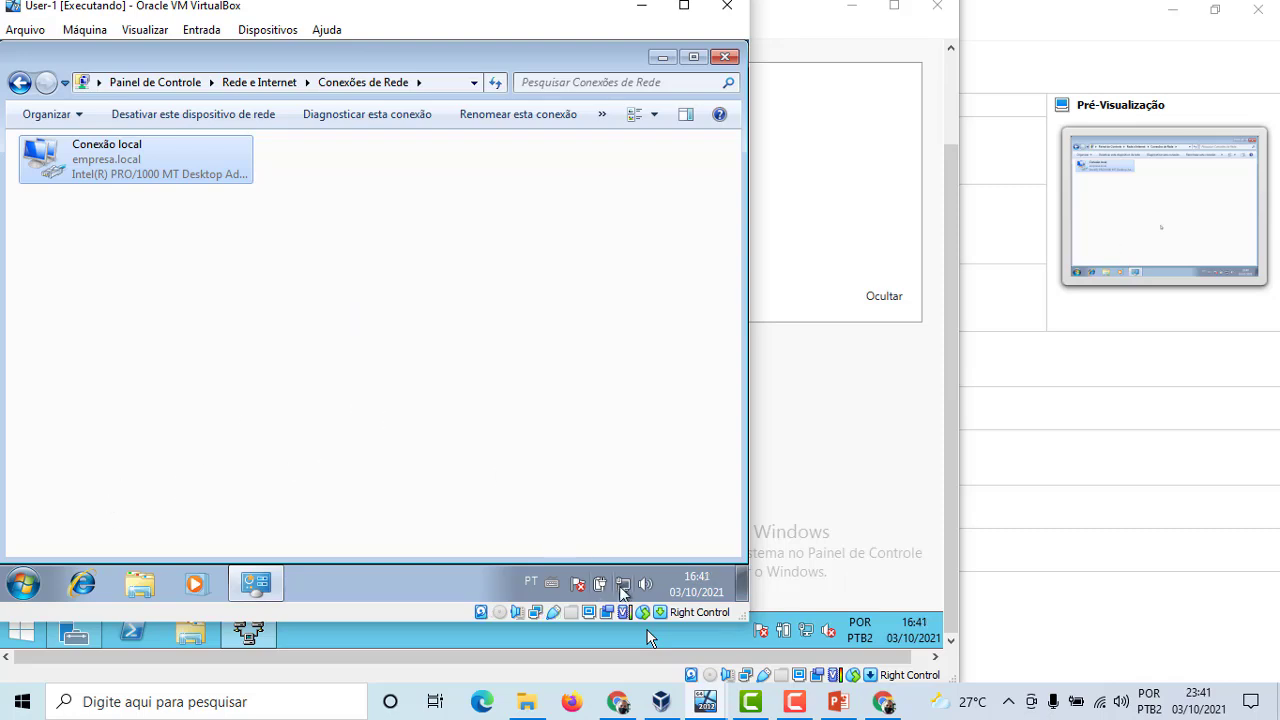
Check the internet access status of User-1's network connection and close the Conexões de Rede window.
mouse_move(631, 588)
left_click_drag(313, 13, 405, 33)
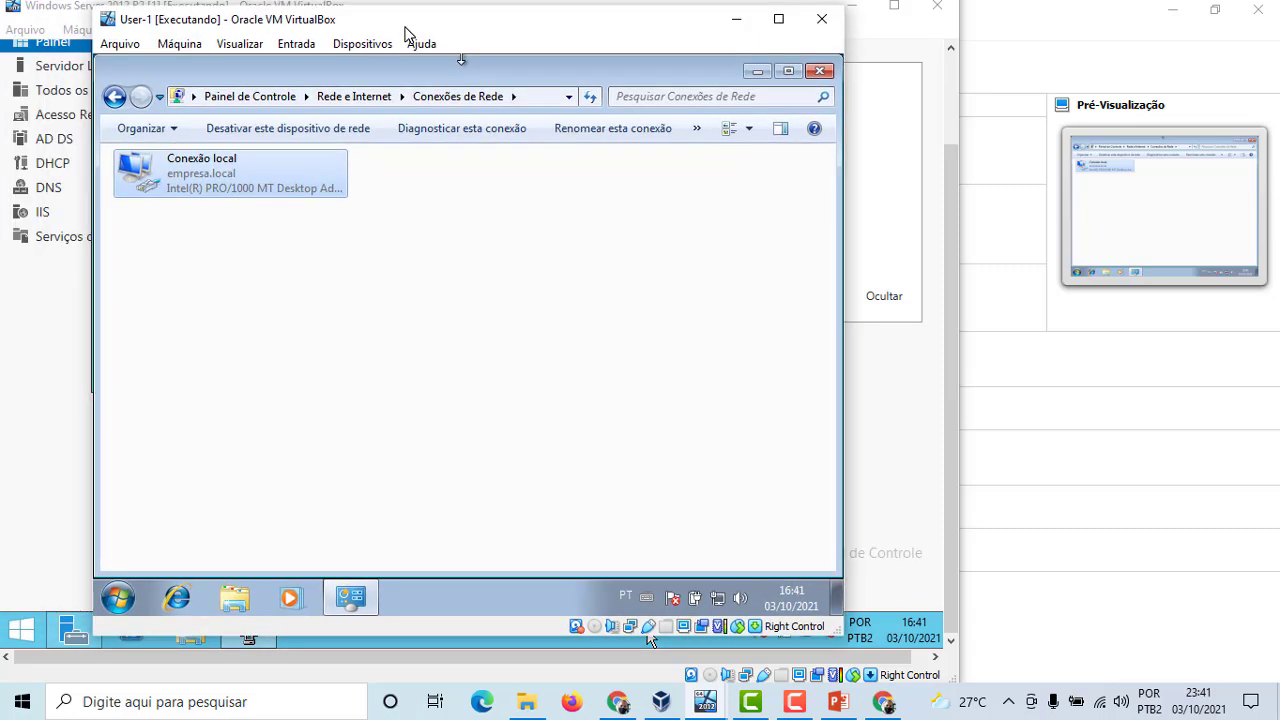
mouse_move(725, 601)
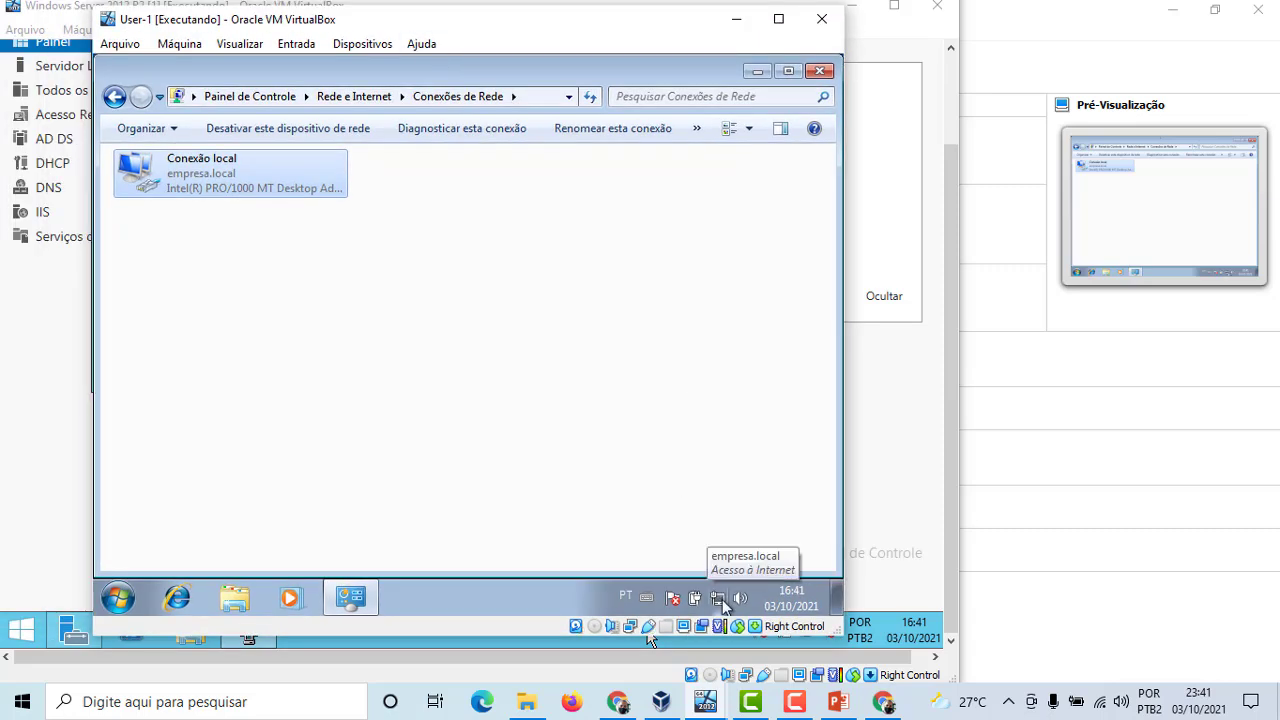
left_click(820, 72)
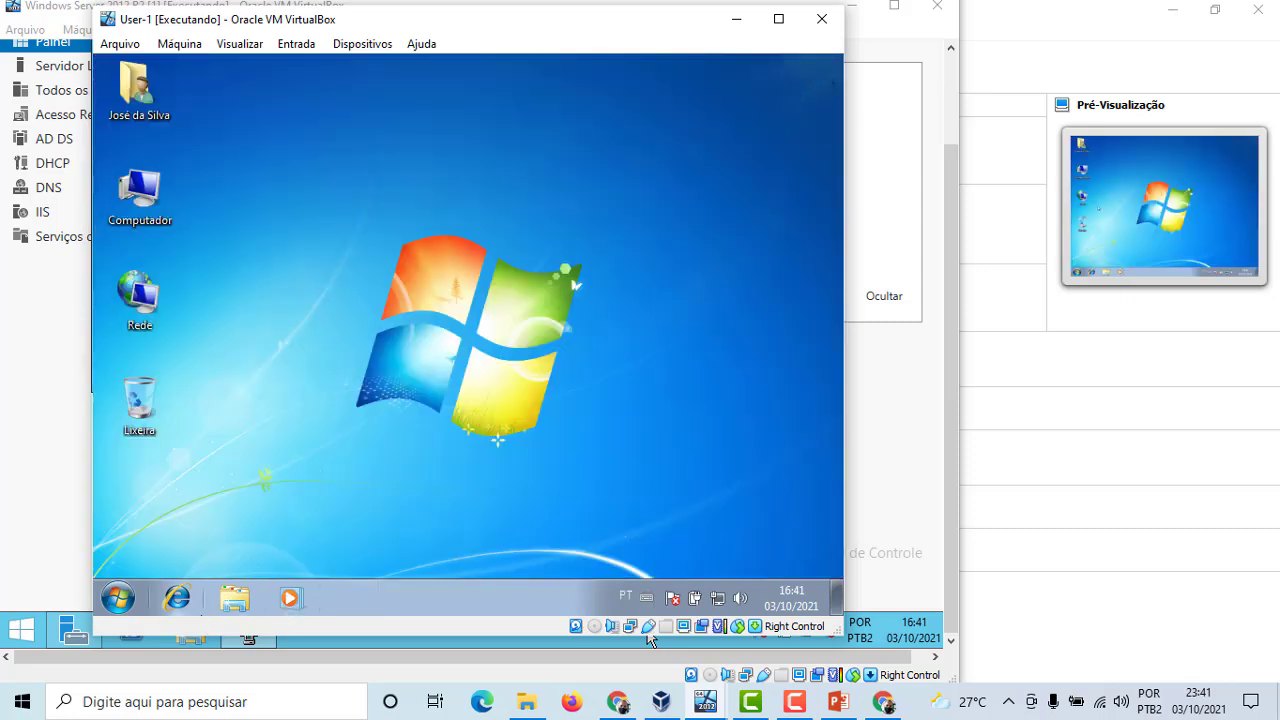
left_click(177, 598)
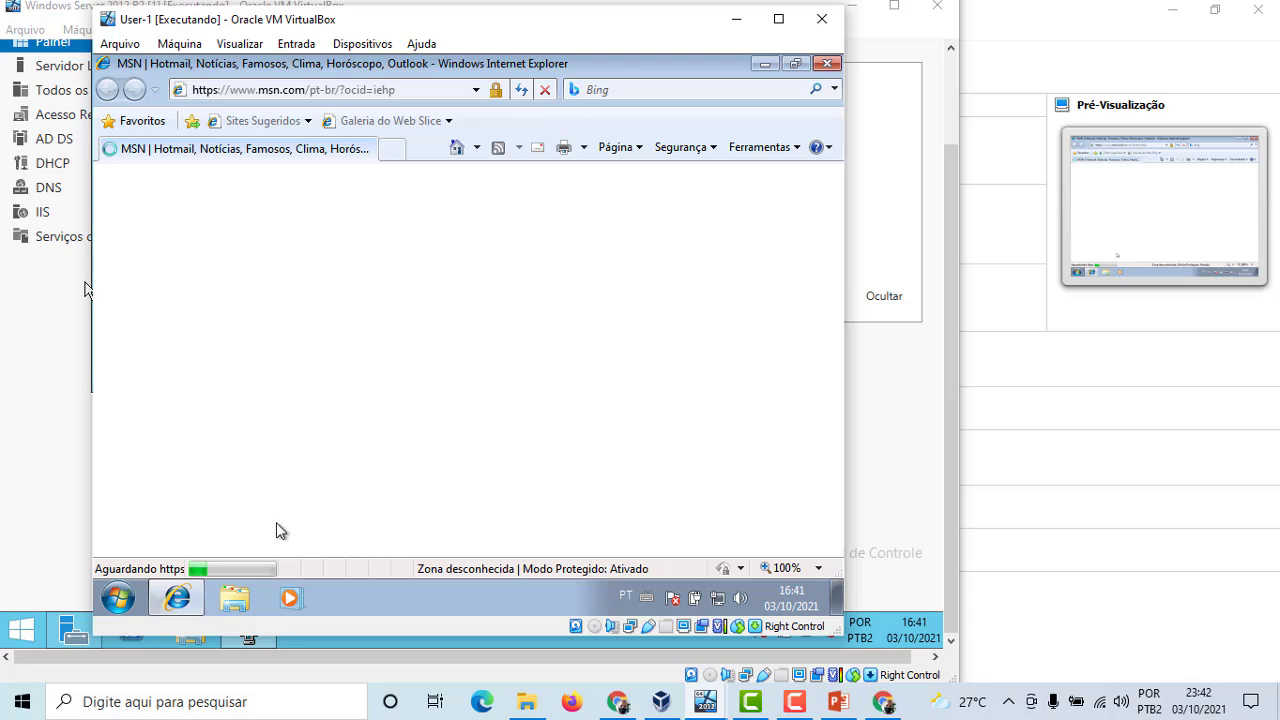
left_click(403, 154)
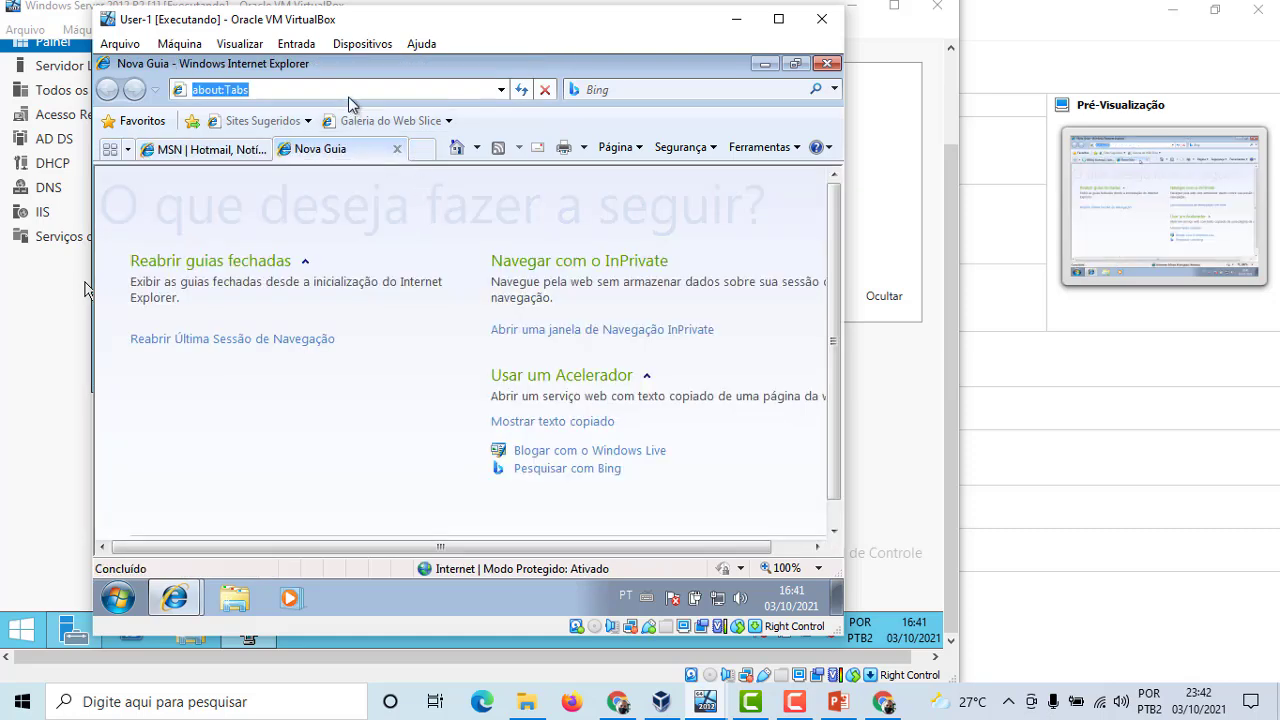
type("g")
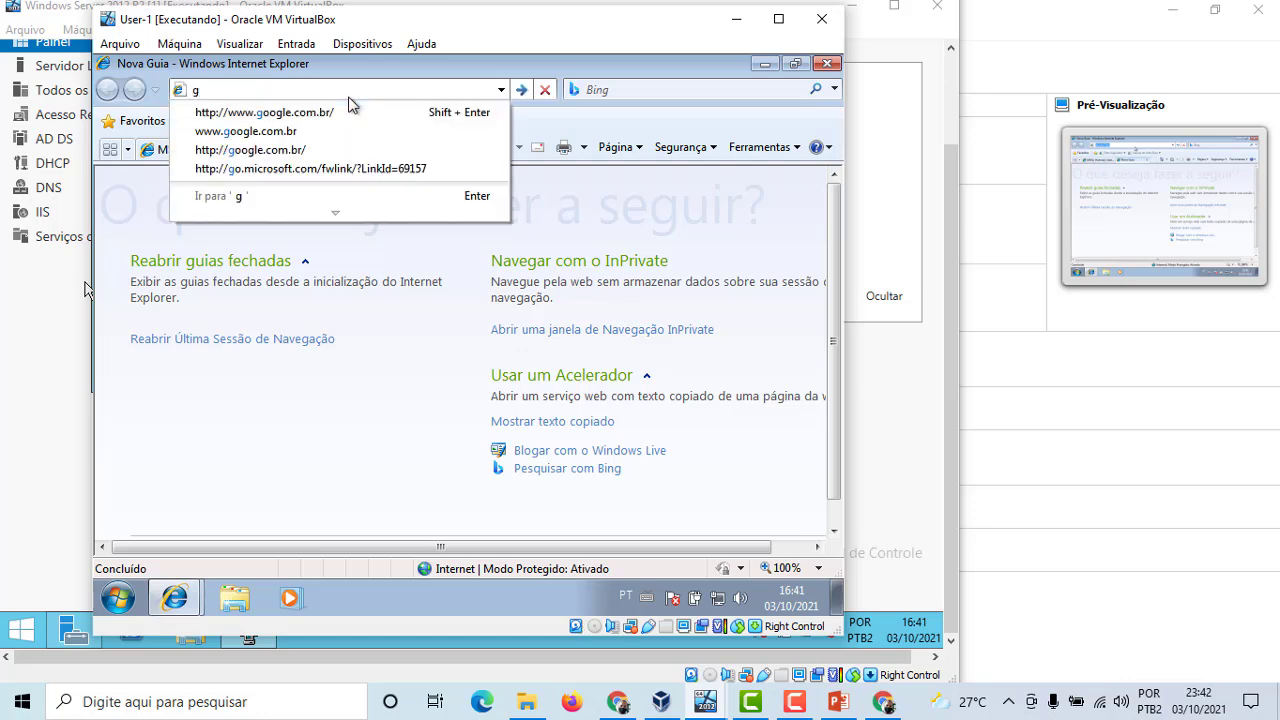
left_click(275, 114)
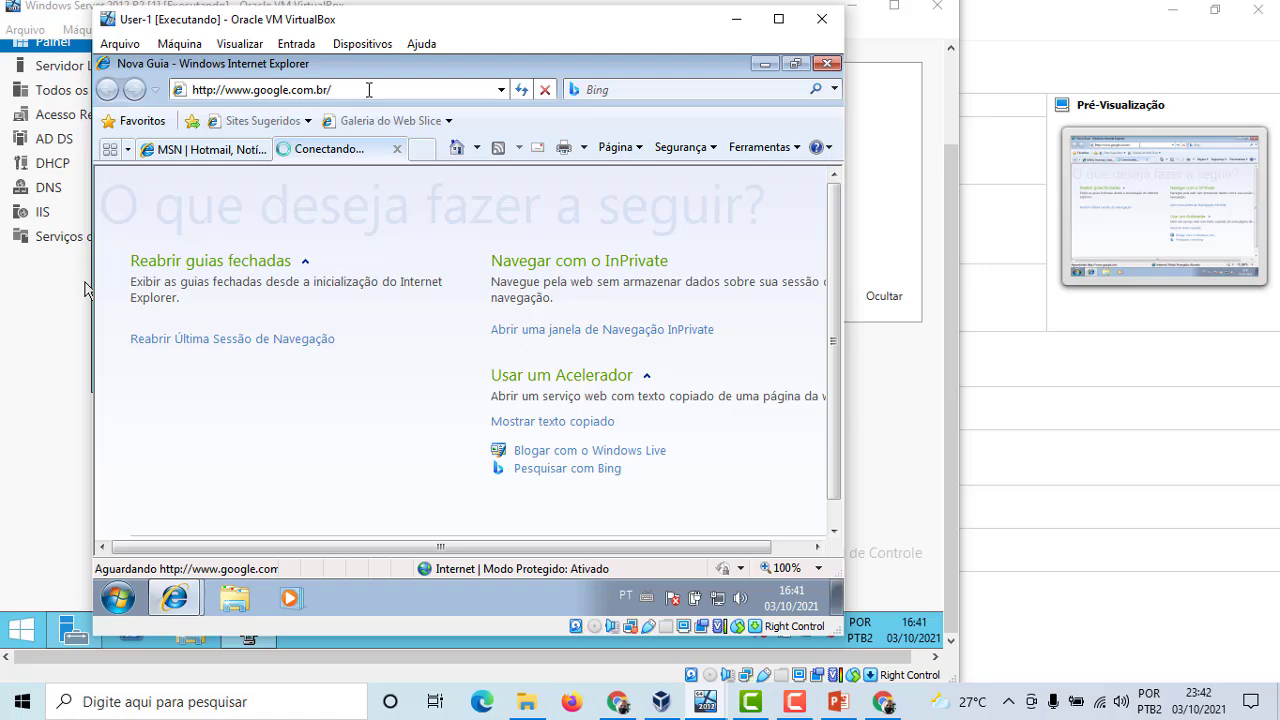
left_click(218, 152)
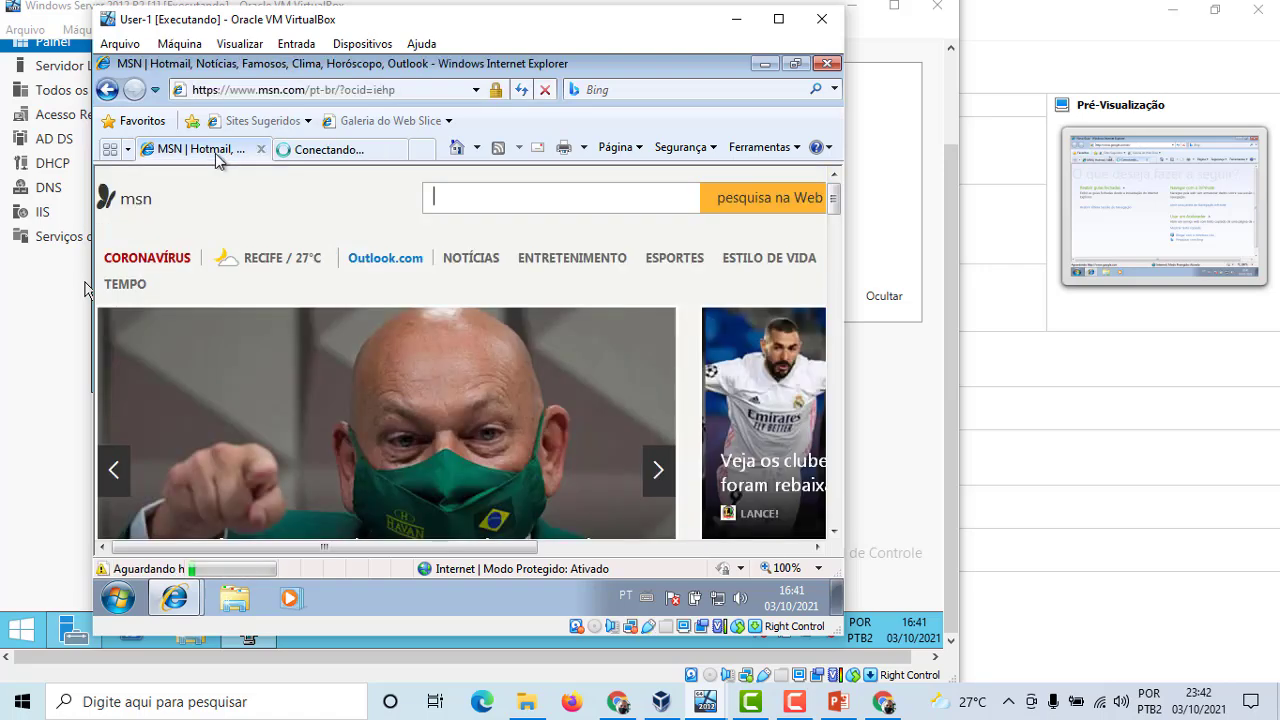
left_click_drag(833, 200, 840, 222)
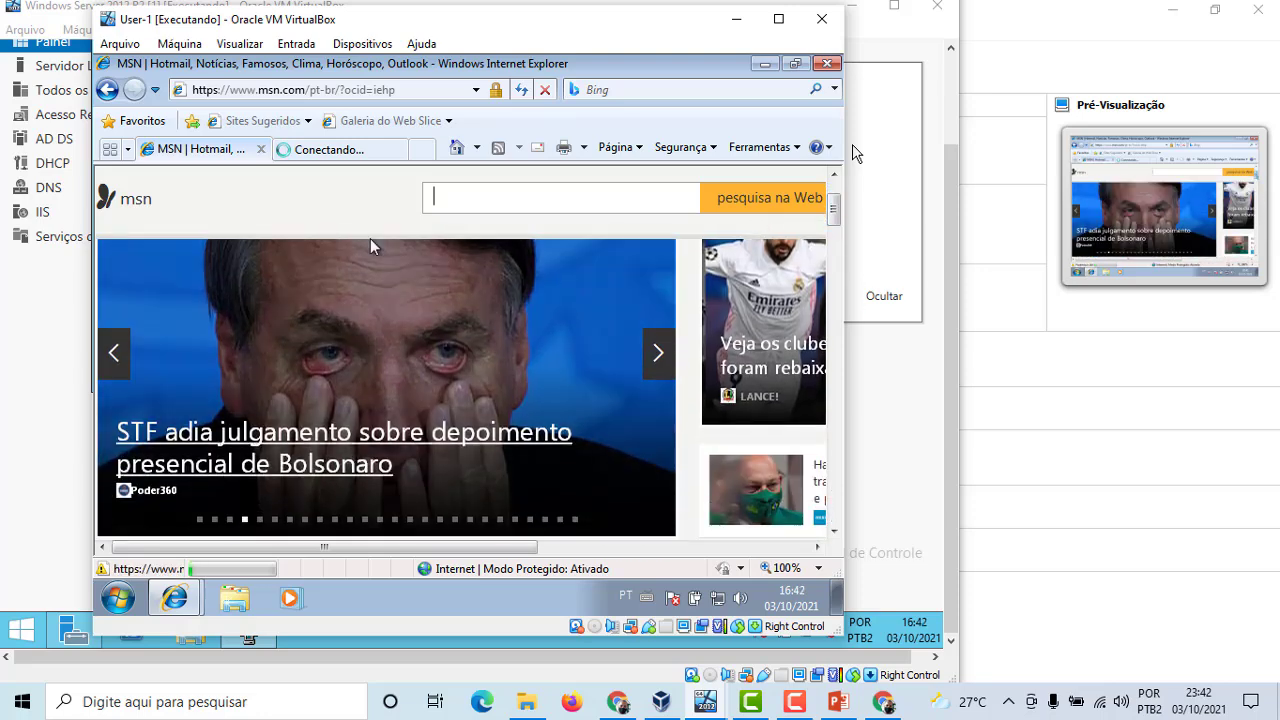
left_click(340, 150)
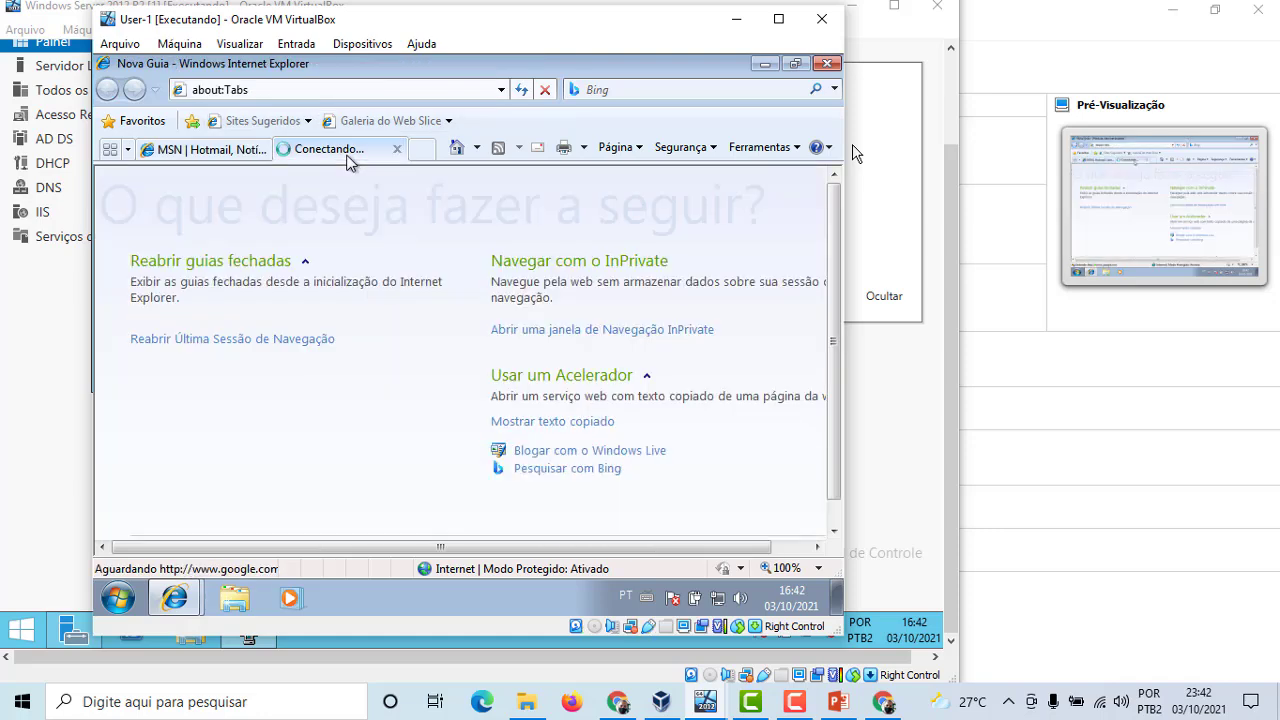
left_click(295, 86)
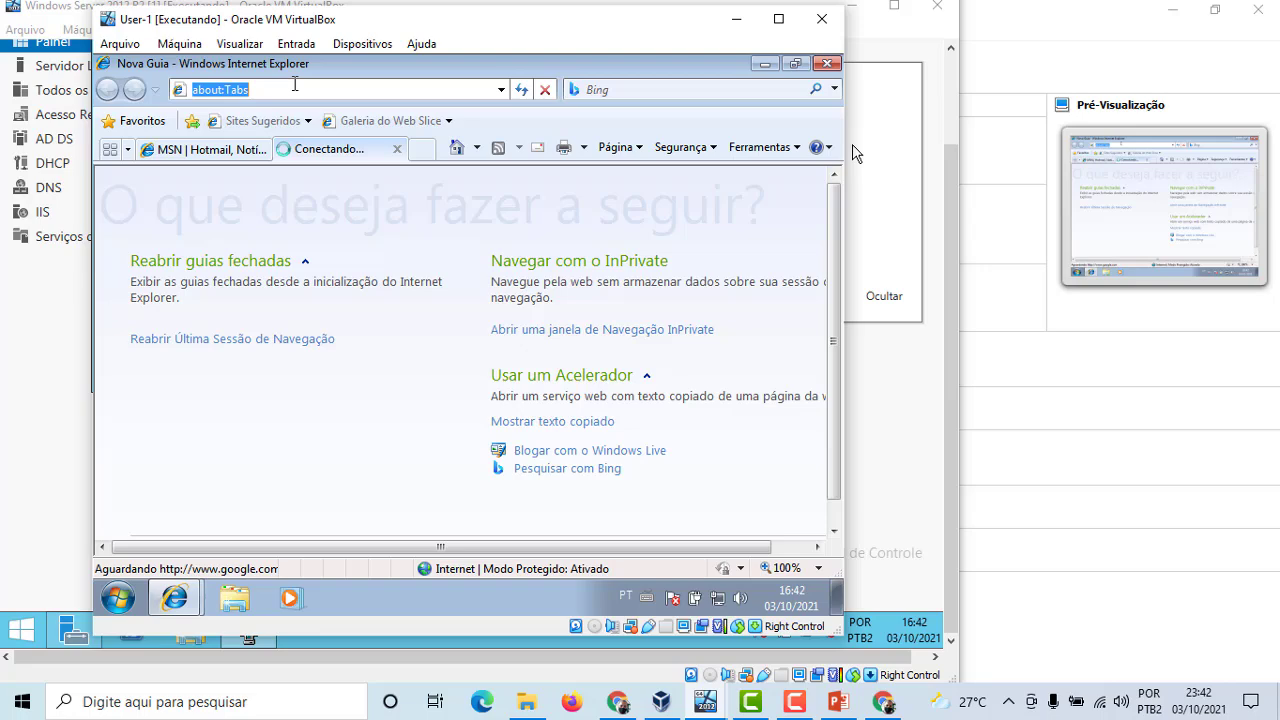
type("www.")
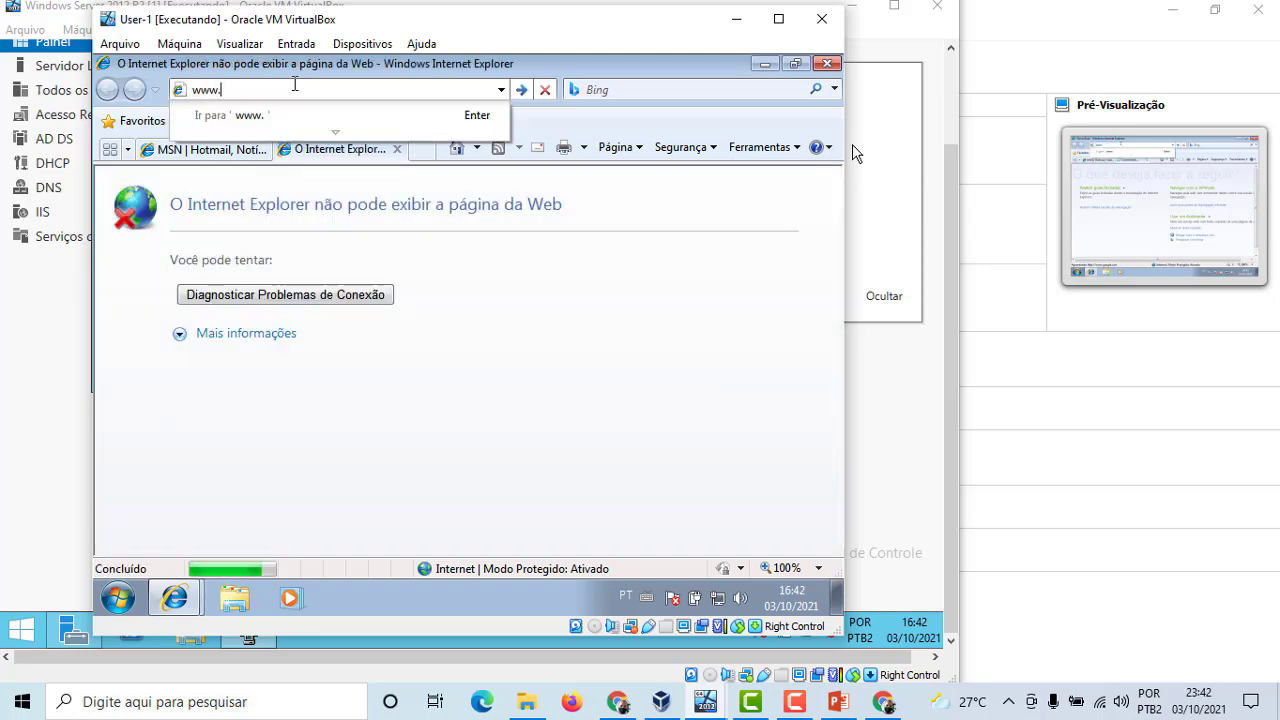
type("g")
left_click(297, 114)
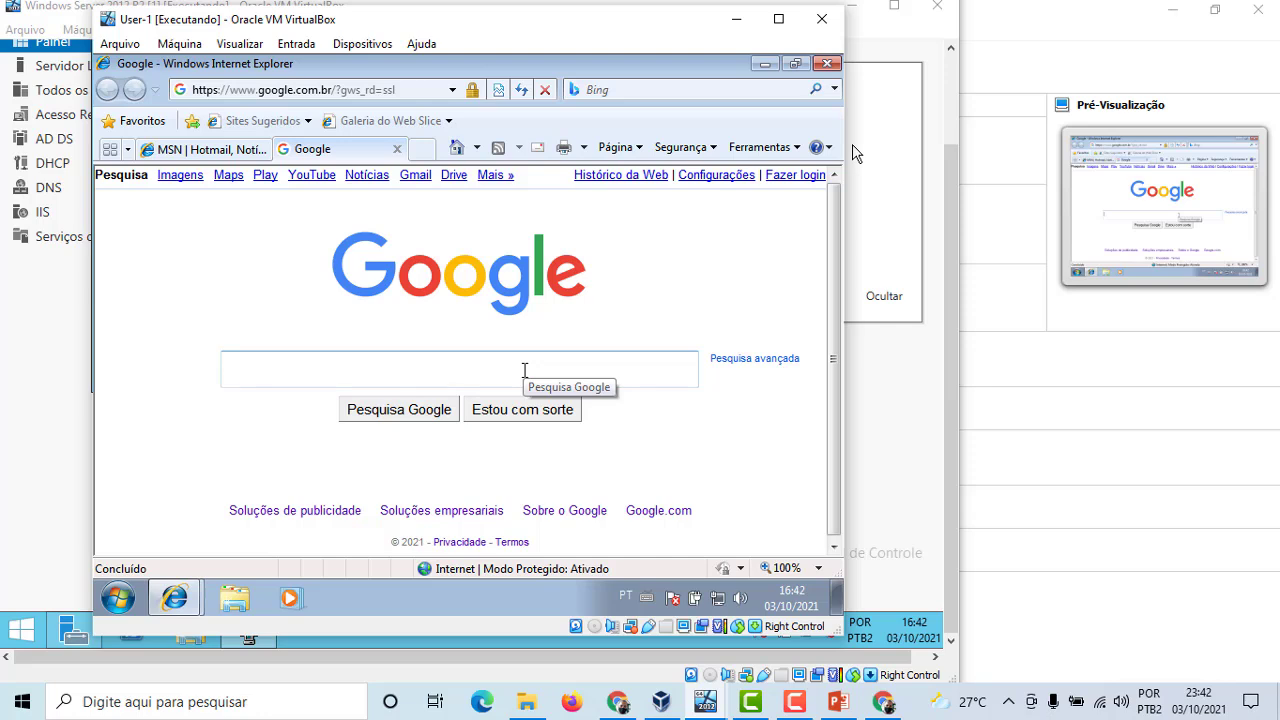
Search Google for "senai pe" to test web searching from User-1.
type("p")
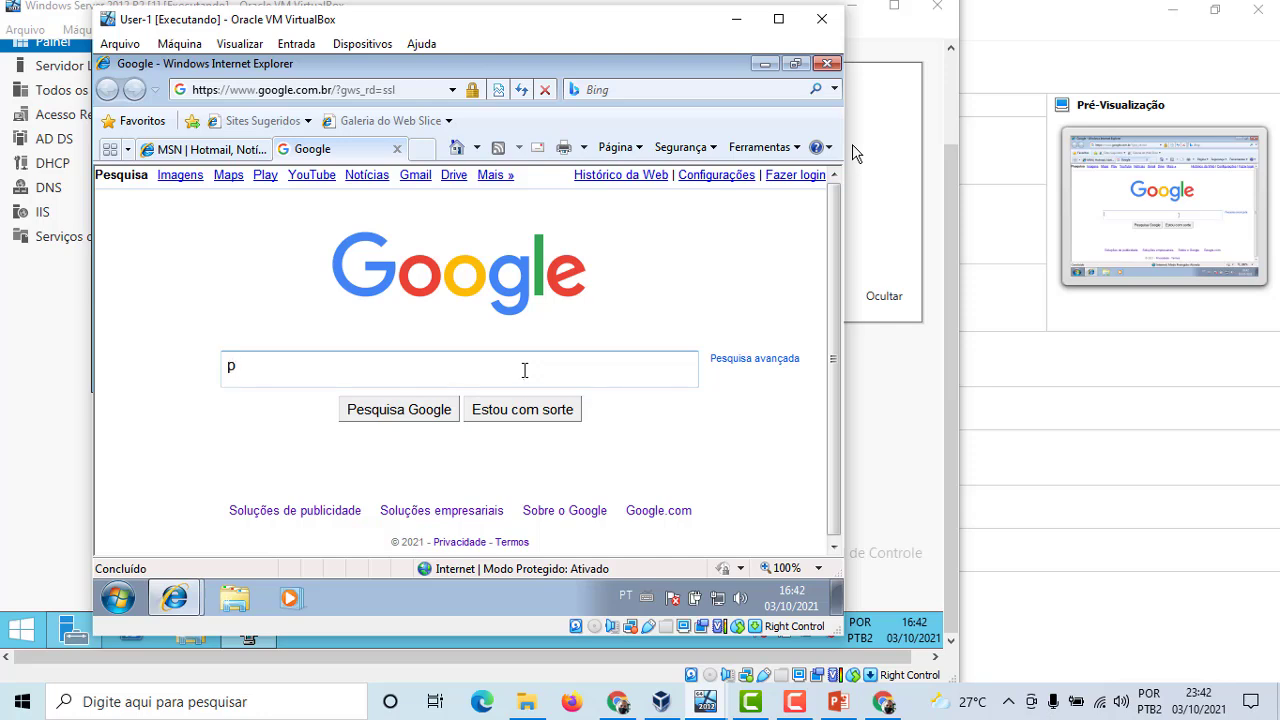
key("BackSpace")
type("senai pe")
key("Return")
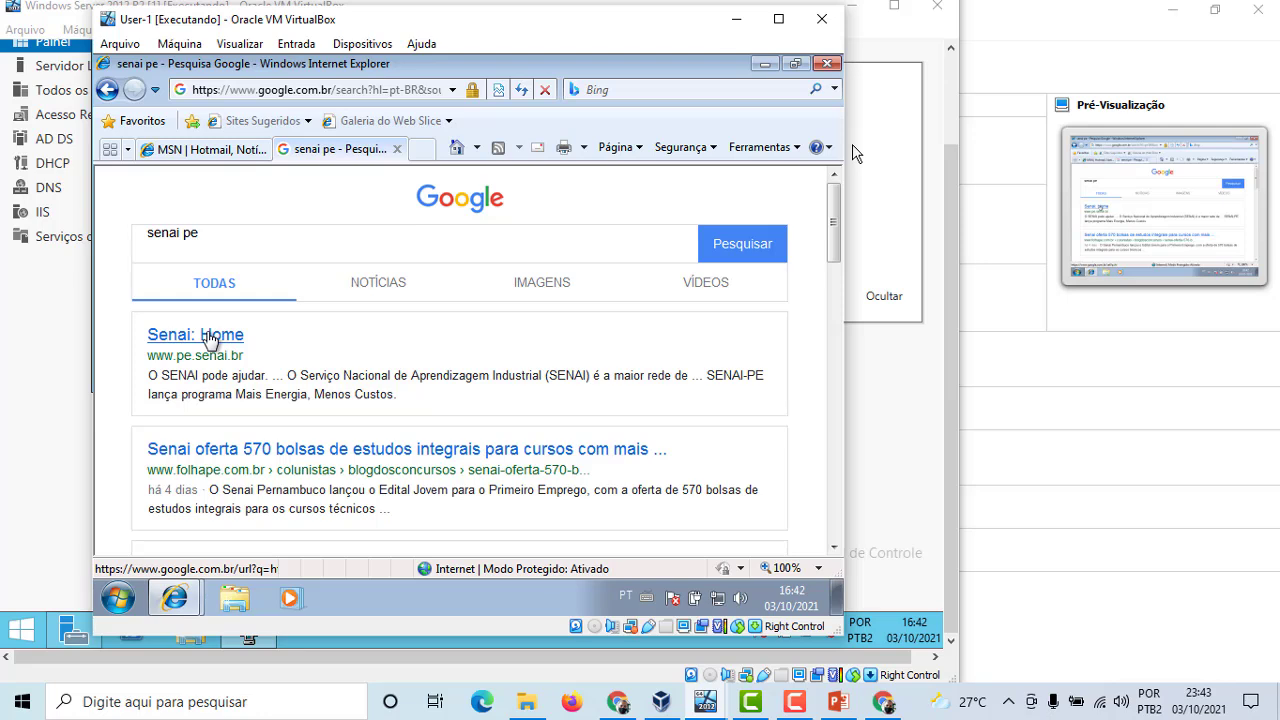
left_click(209, 341)
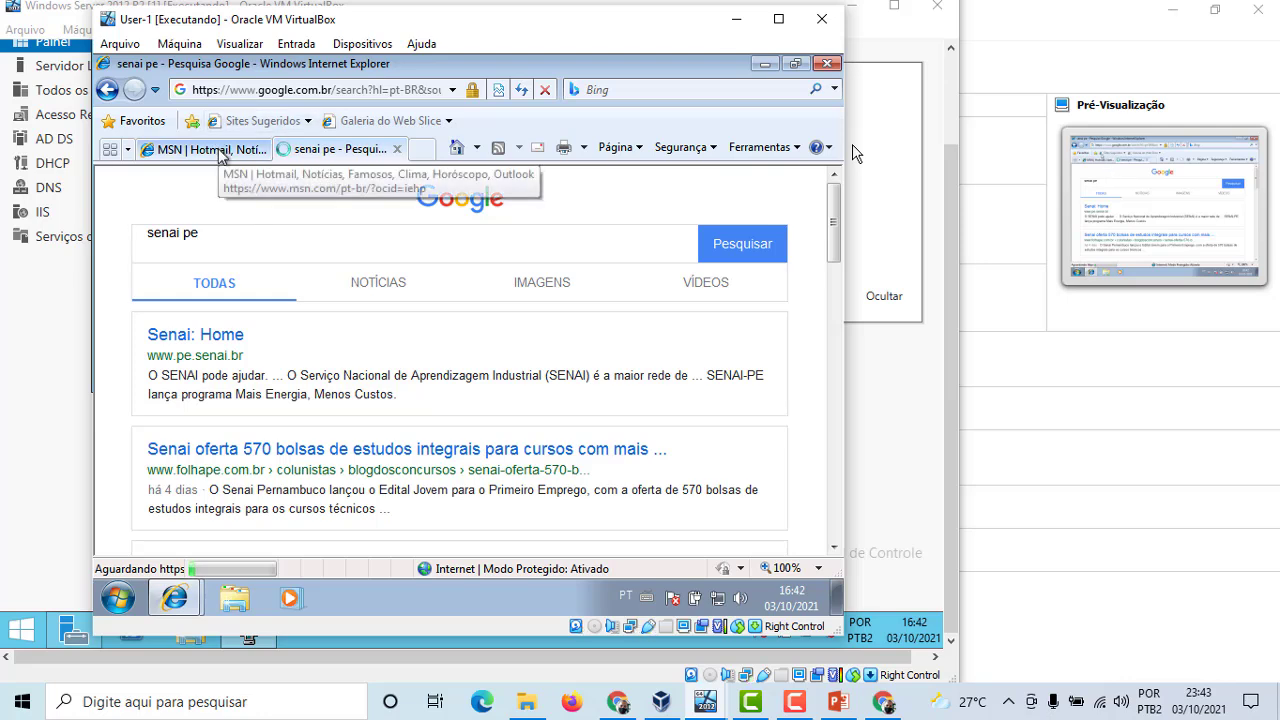
left_click(221, 157)
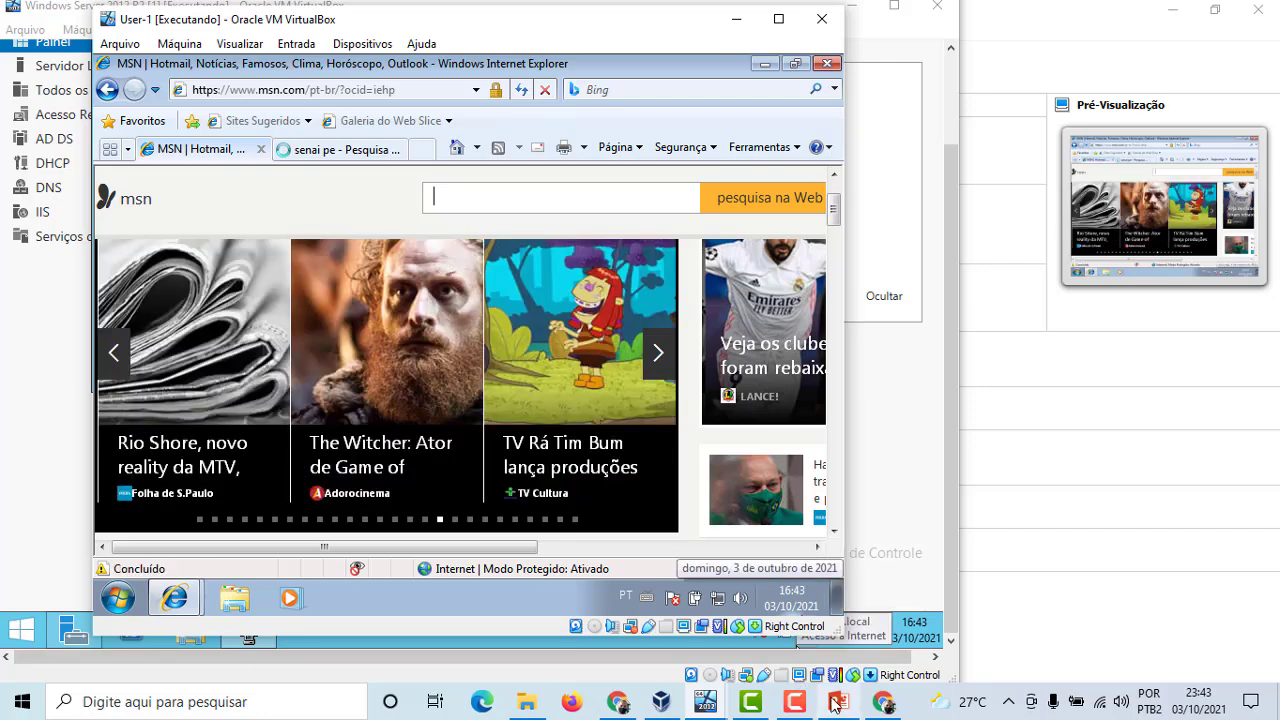
left_click(794, 701)
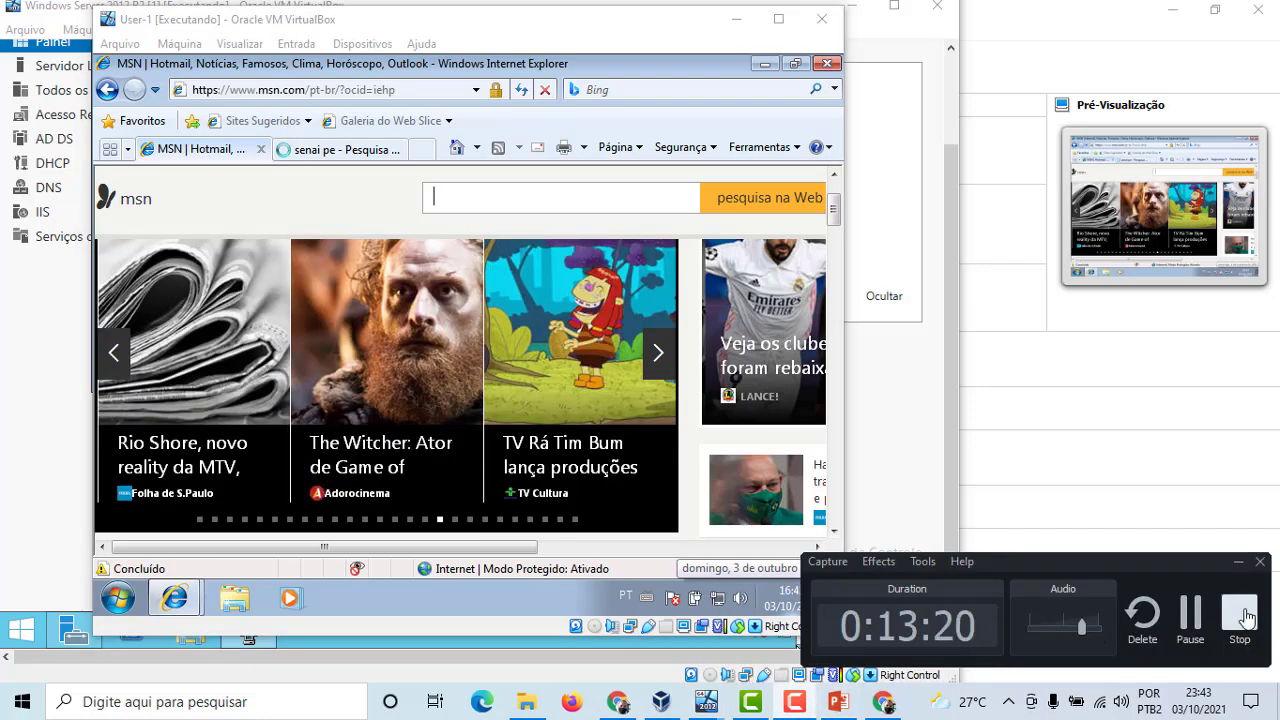